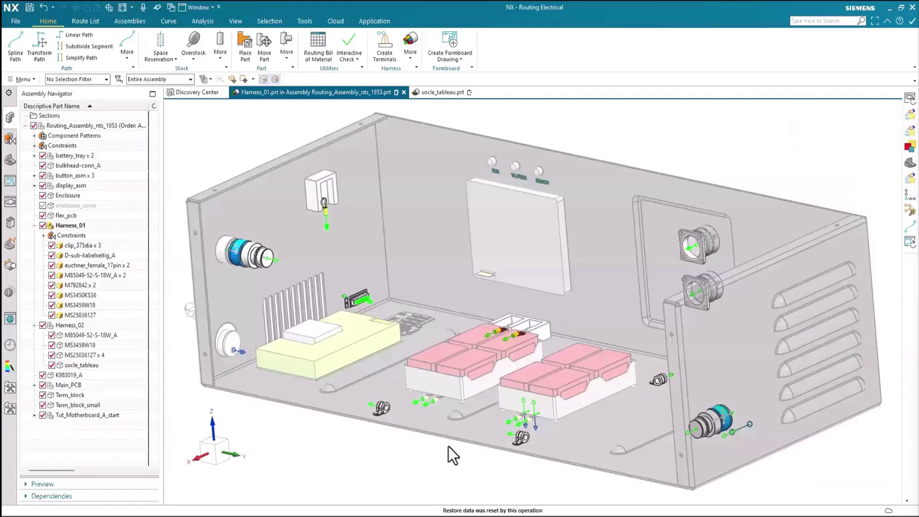
- Start a spline path at the port of the blue-ringed connector on the enclosure's left wall and route it through the nearest front floor clip
scroll(448, 446, down, 3)
middle_drag(406, 450, 429, 450)
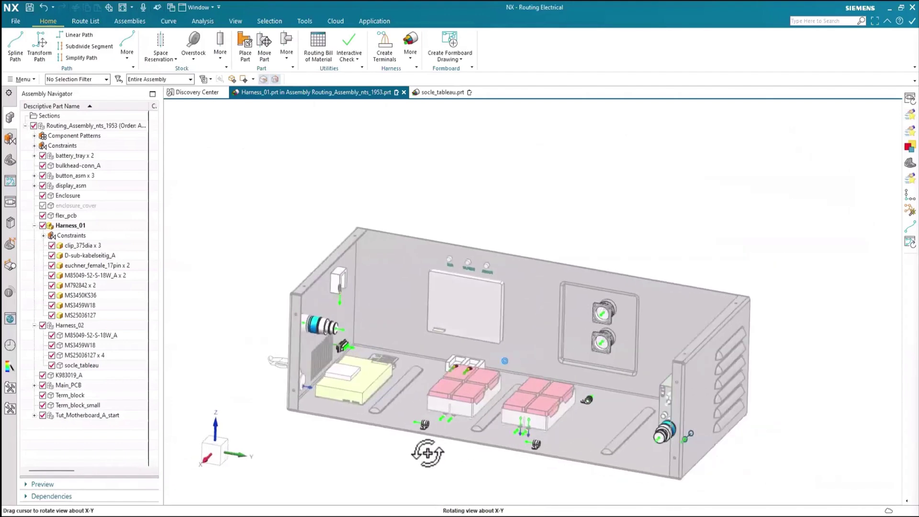
click(19, 54)
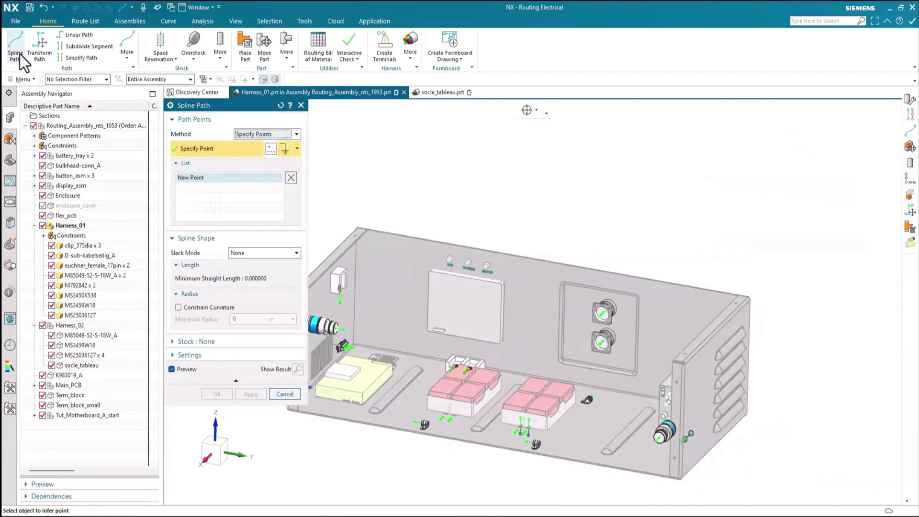
scroll(326, 331, up, 4)
scroll(326, 331, up, 3)
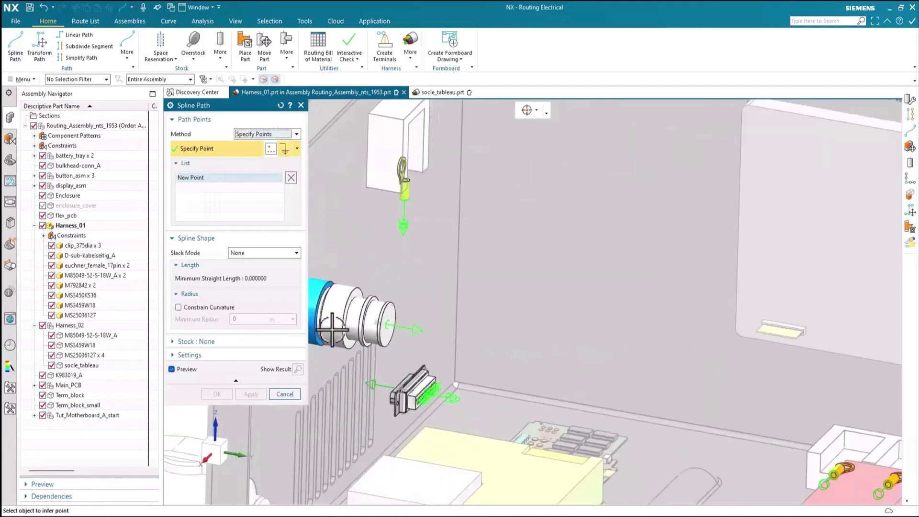
click(415, 328)
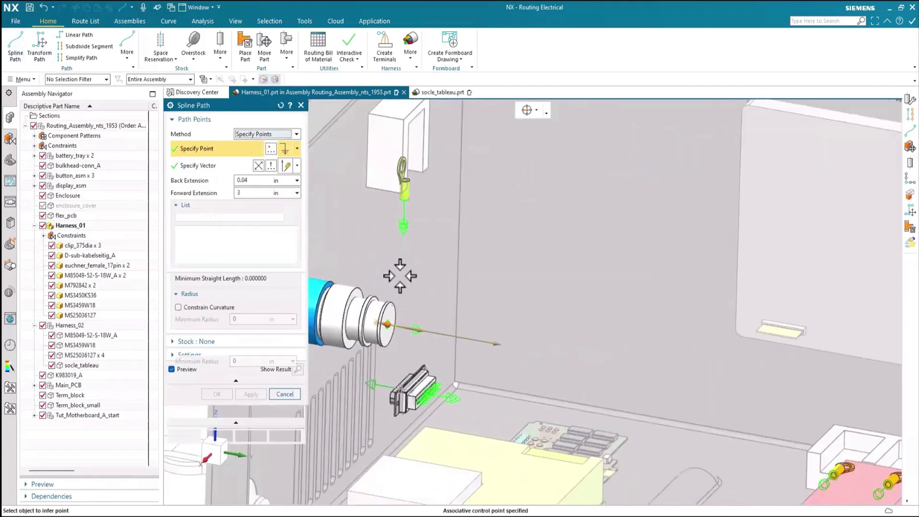
scroll(402, 230, down, 4)
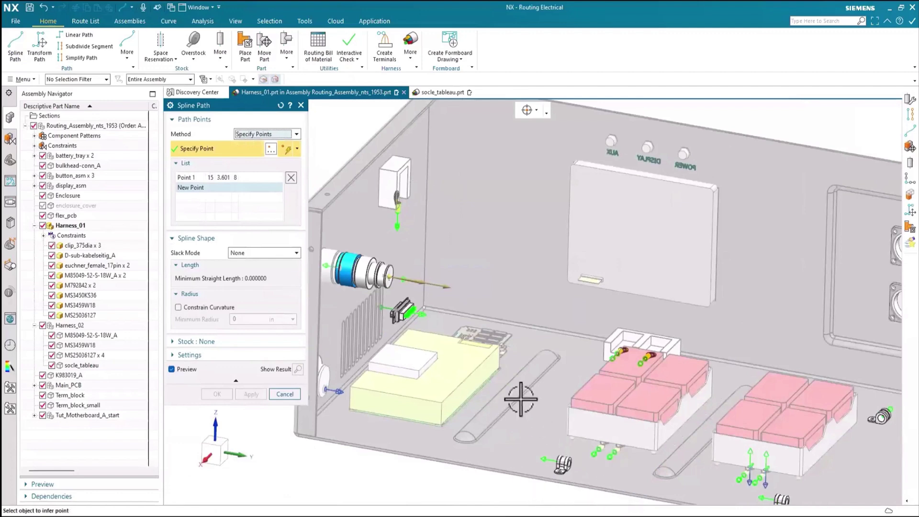
click(548, 460)
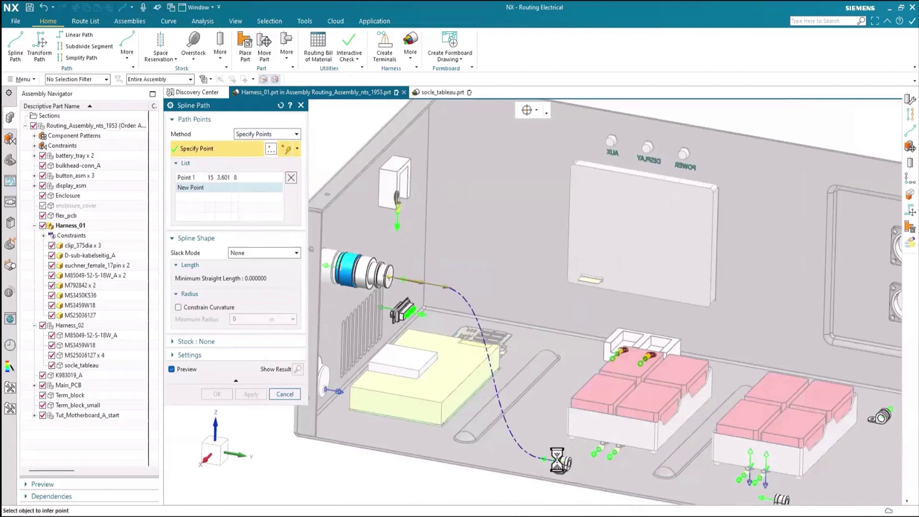
- Extend the spline path through the second front clip to the M85049-52-S-18W_A connector port on the right wall, keeping Slack Mode None, and create it
scroll(551, 460, down, 2)
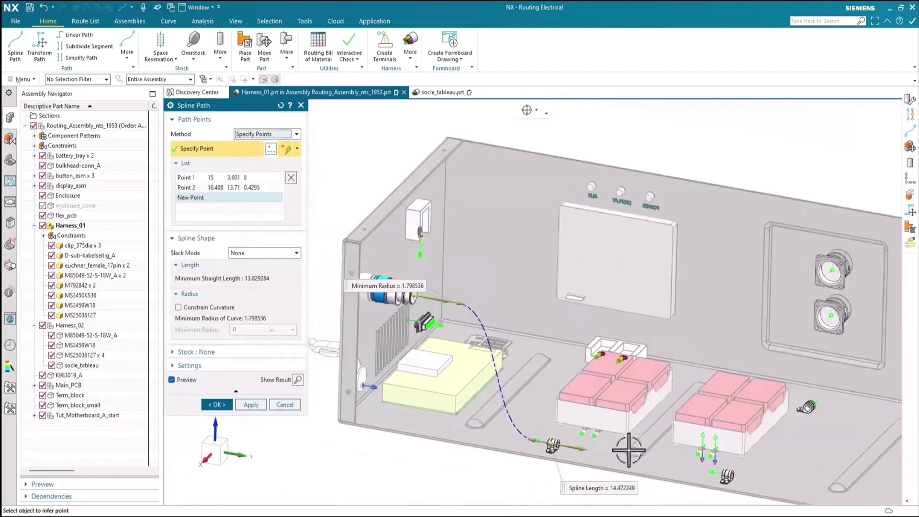
click(711, 474)
shift+middle_drag(702, 391, 543, 319)
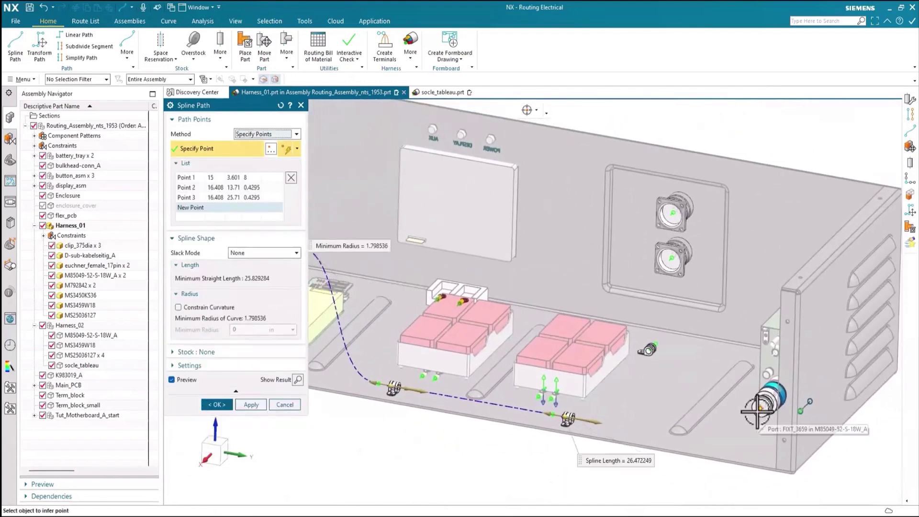
click(758, 411)
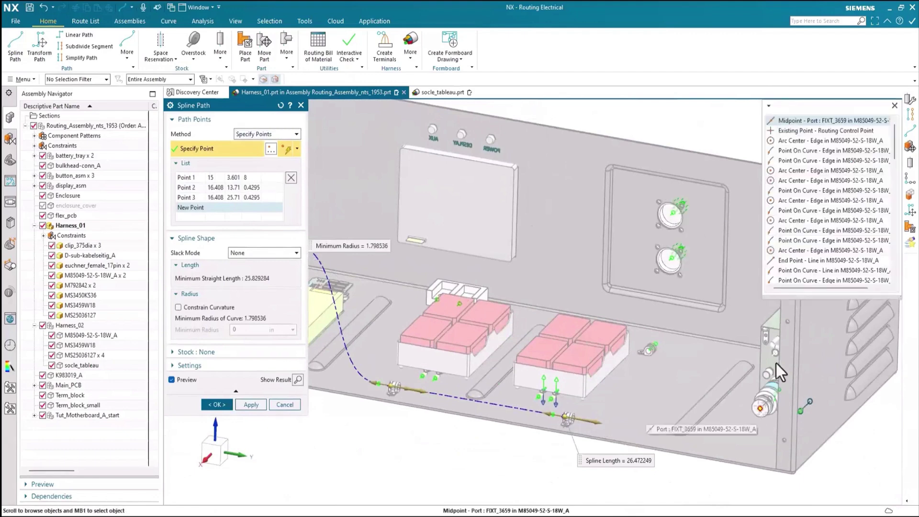
drag(897, 139, 897, 287)
click(809, 263)
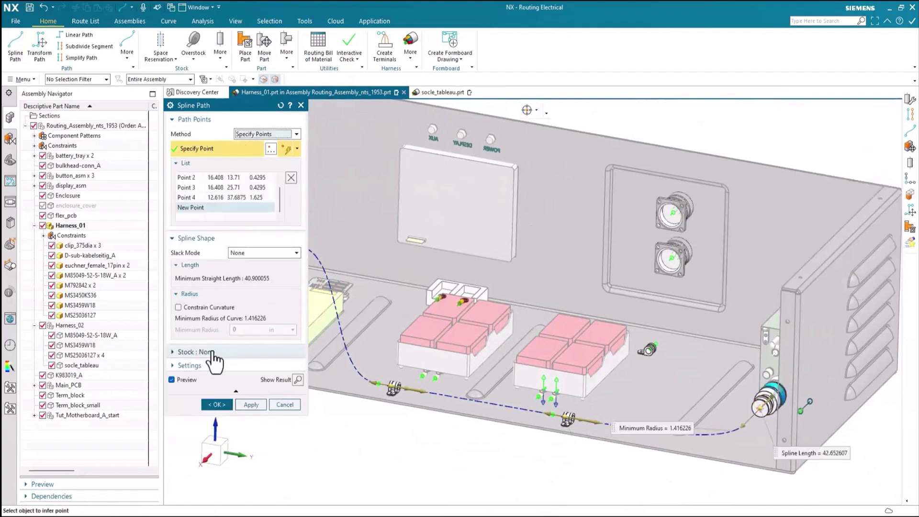
click(296, 253)
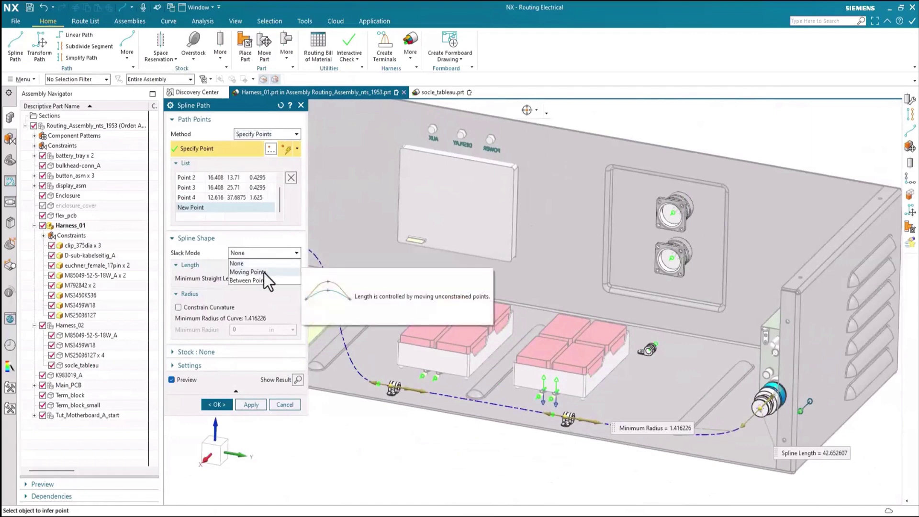
click(297, 252)
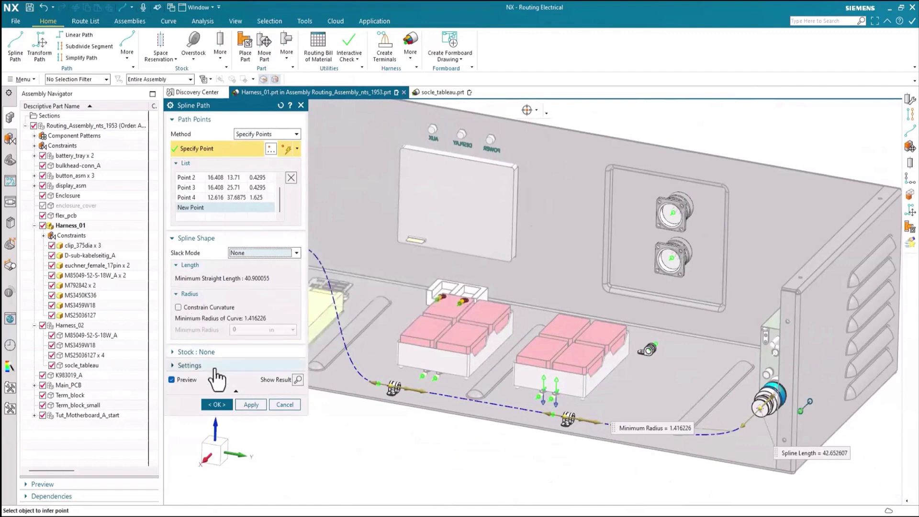
click(215, 405)
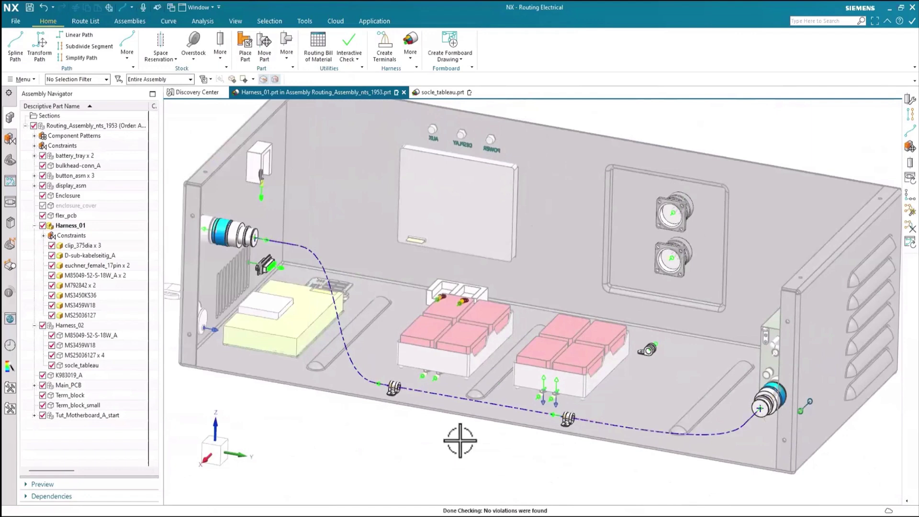
- Subdivide the spline path at 30 % arc length, between the second front clip and the right wall connector
click(89, 48)
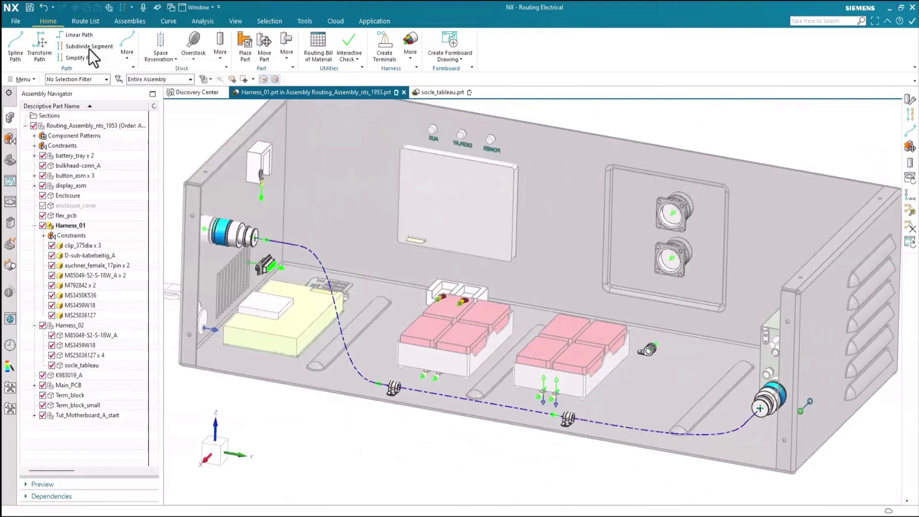
click(652, 434)
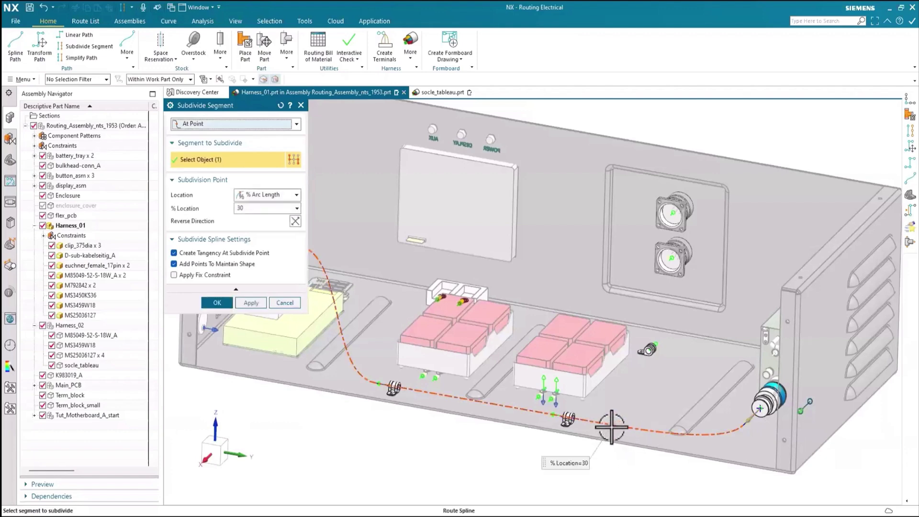
drag(611, 426, 618, 426)
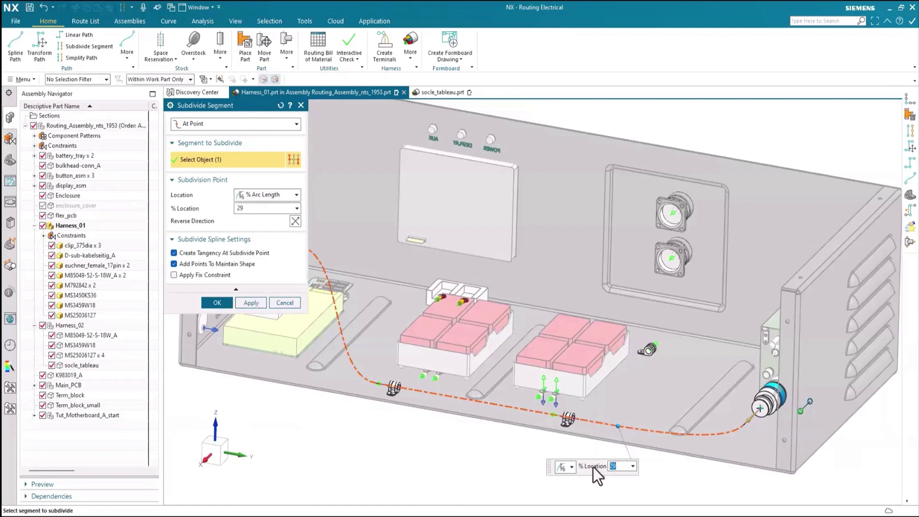
text(30)
key(Return)
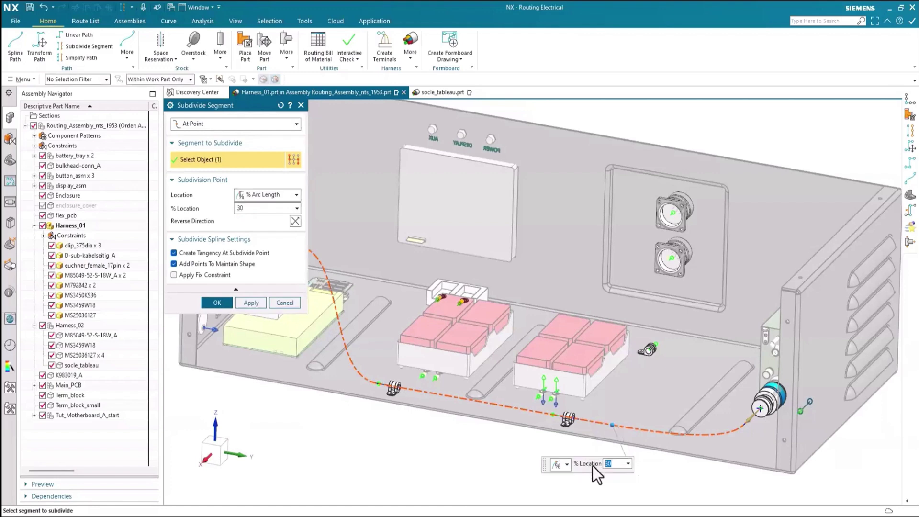
click(567, 467)
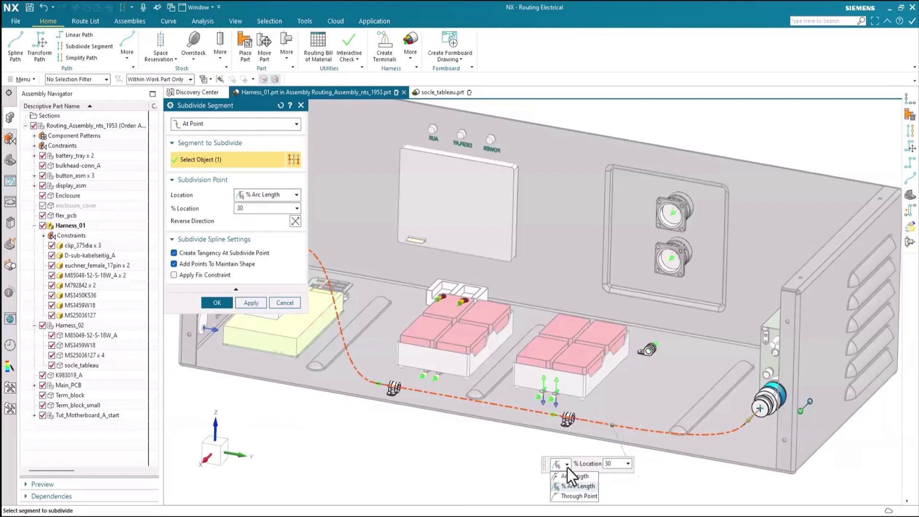
click(573, 487)
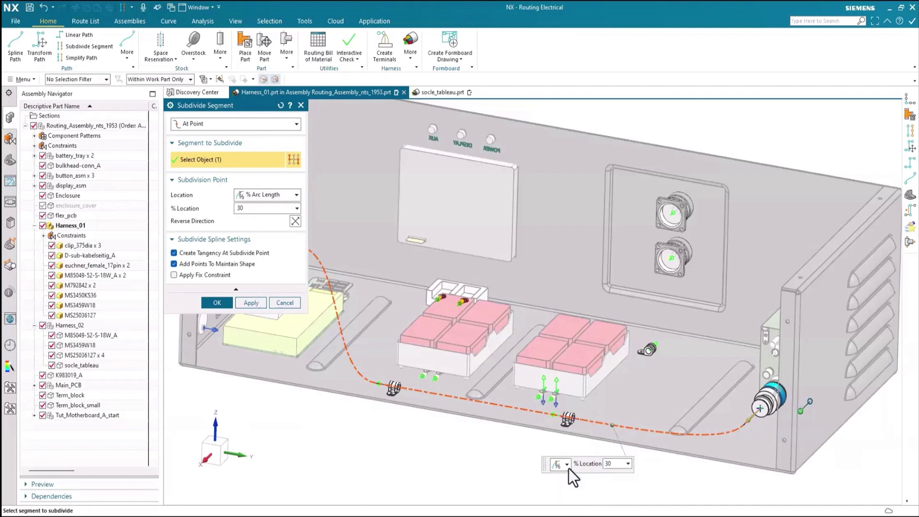
click(251, 303)
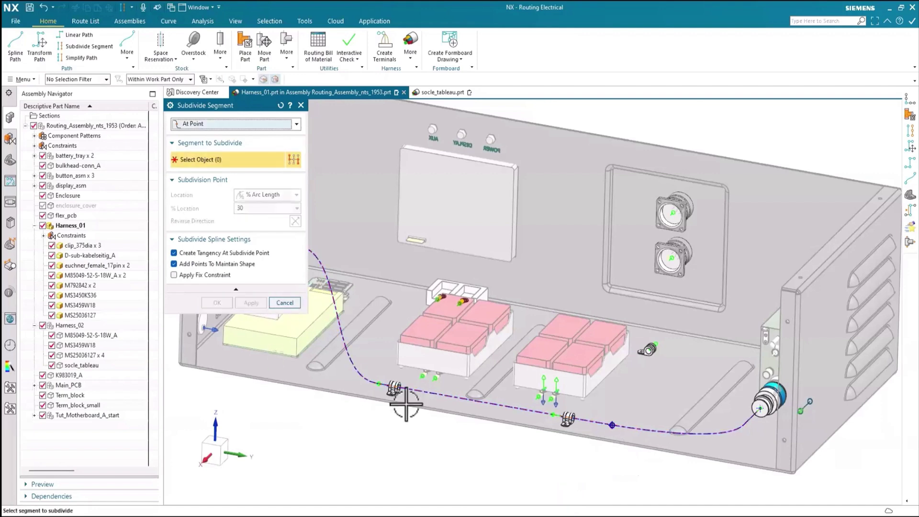
- Subdivide the remaining long spline segment at 40 % arc length, between the two front clips
click(459, 398)
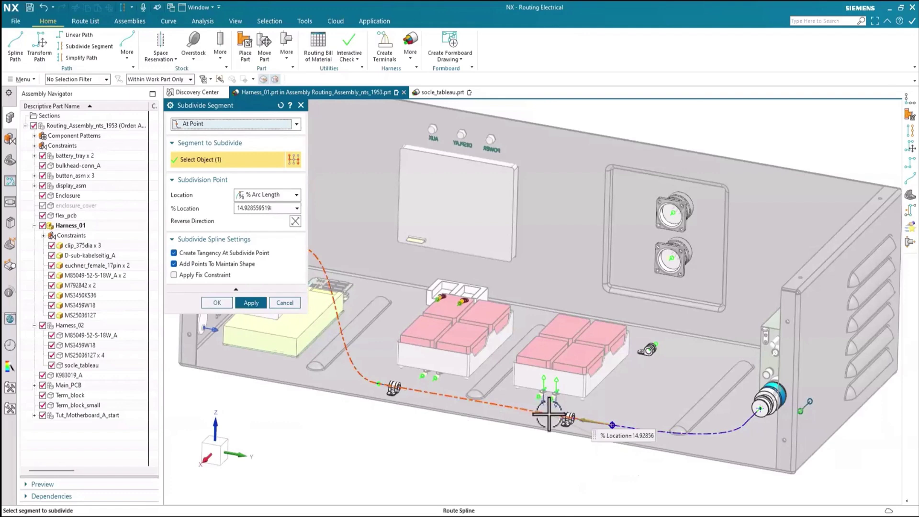
drag(467, 400, 439, 396)
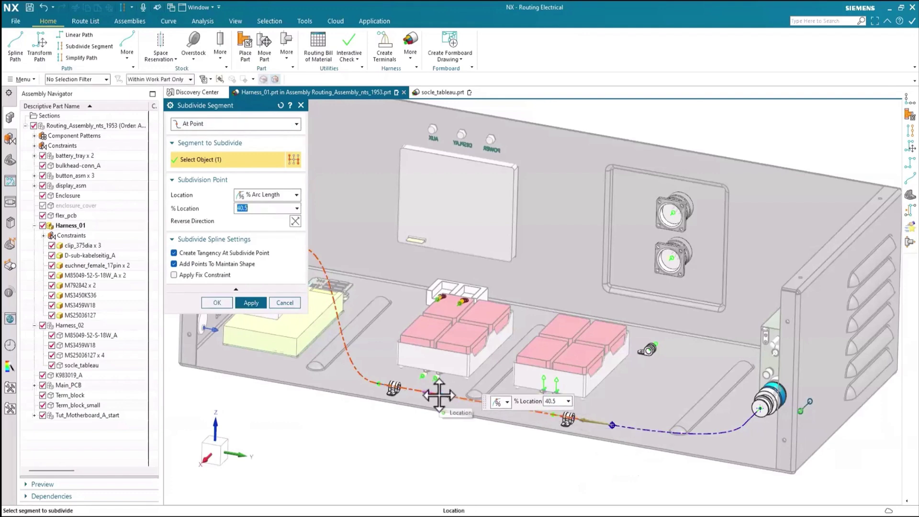
key(Return)
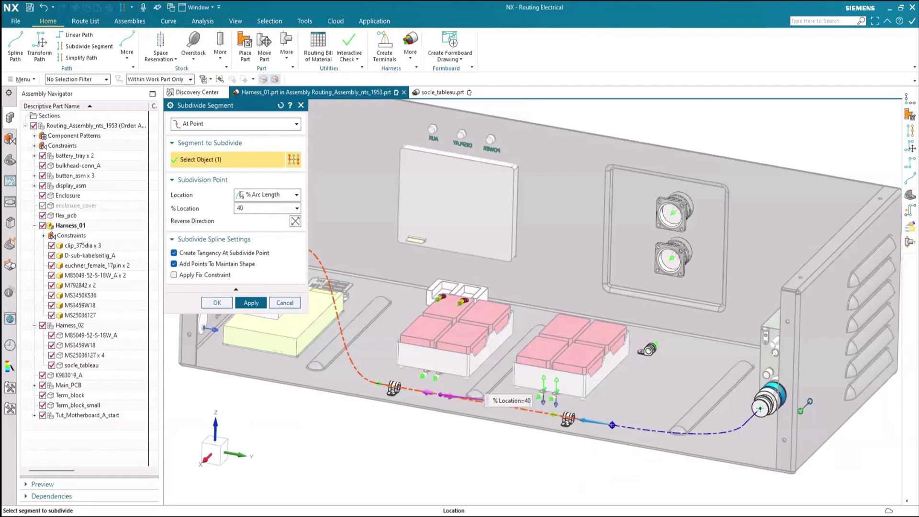
click(251, 303)
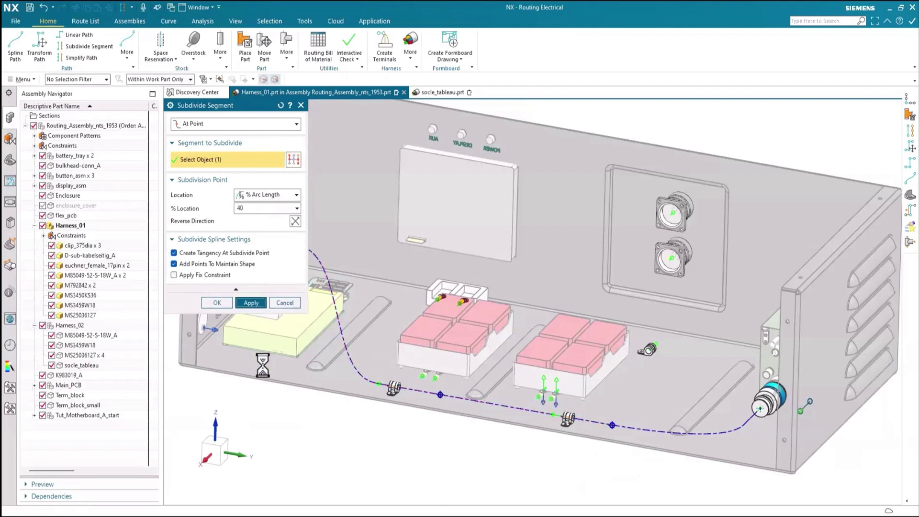
- Subdivide the left spline segment at 35 % arc length, just before the first front clip, and finish subdividing
click(356, 364)
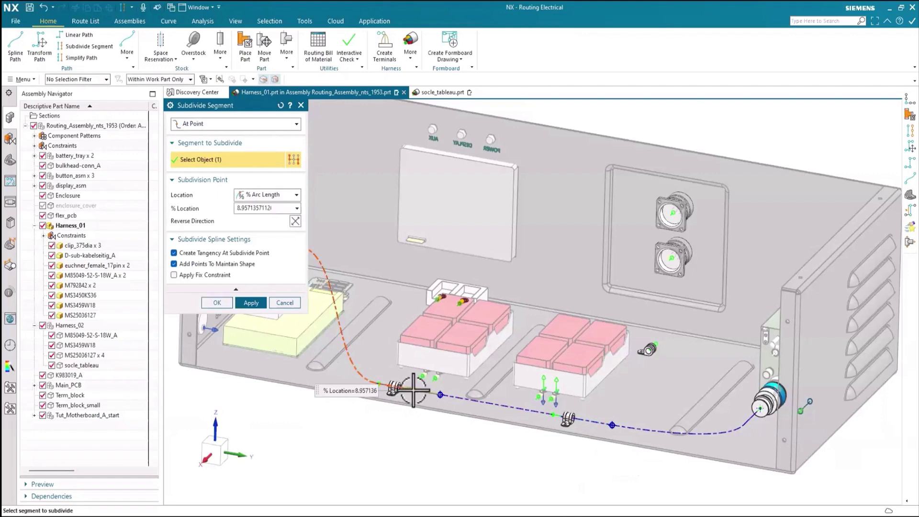
click(354, 367)
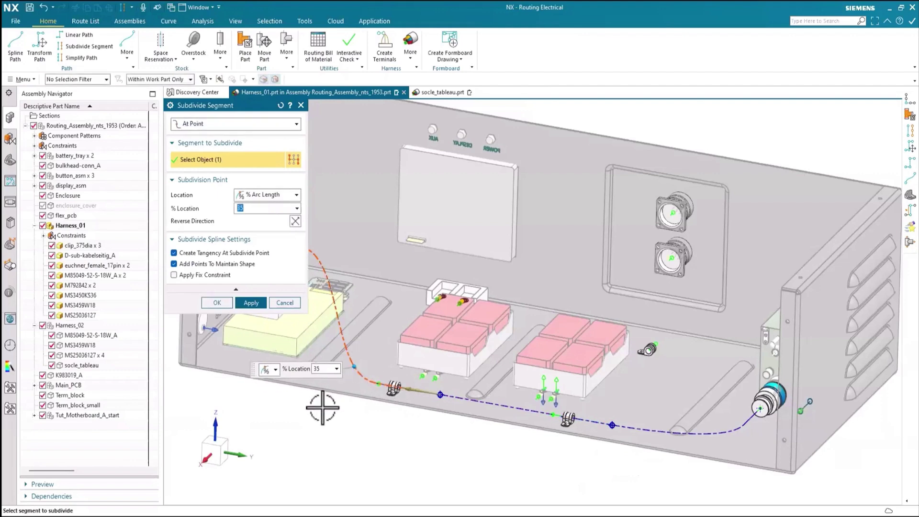
click(216, 303)
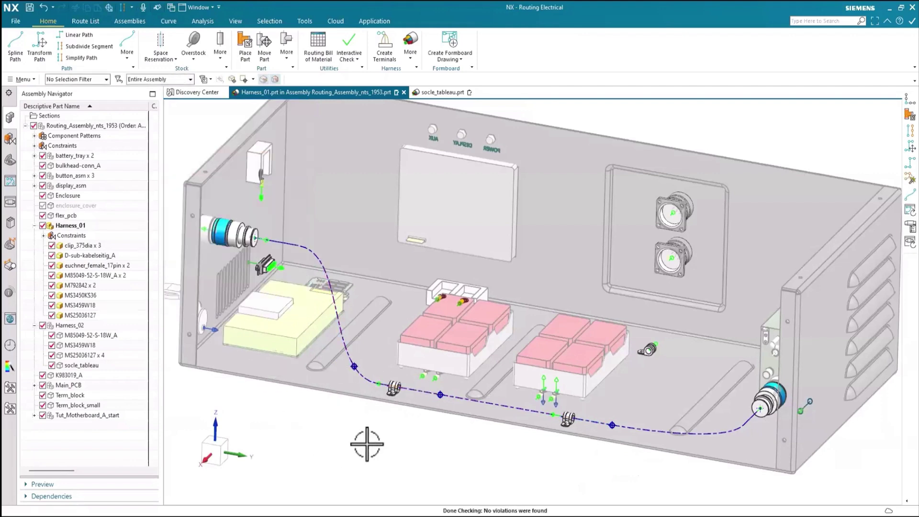
- Use Heal Path to branch a spline from the subdivision point nearest the right connector to the port of the rear floor clip
click(128, 60)
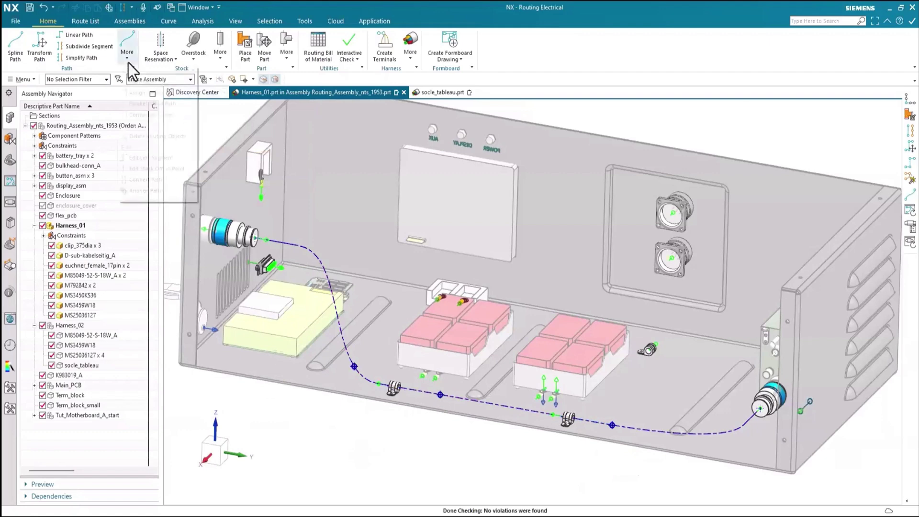
click(138, 81)
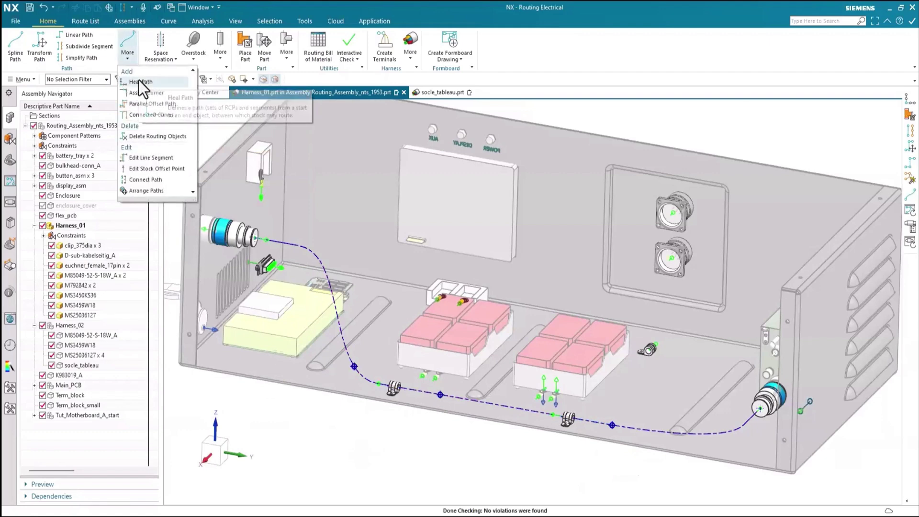
click(626, 426)
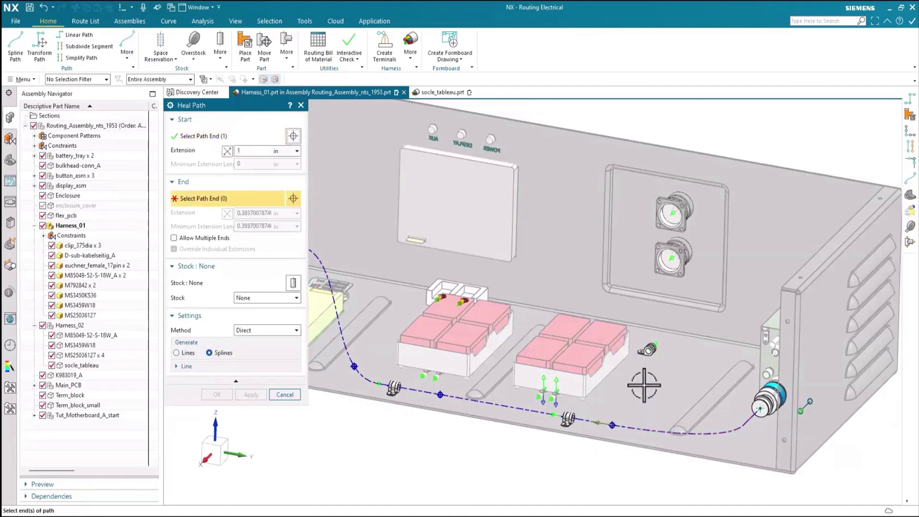
click(654, 345)
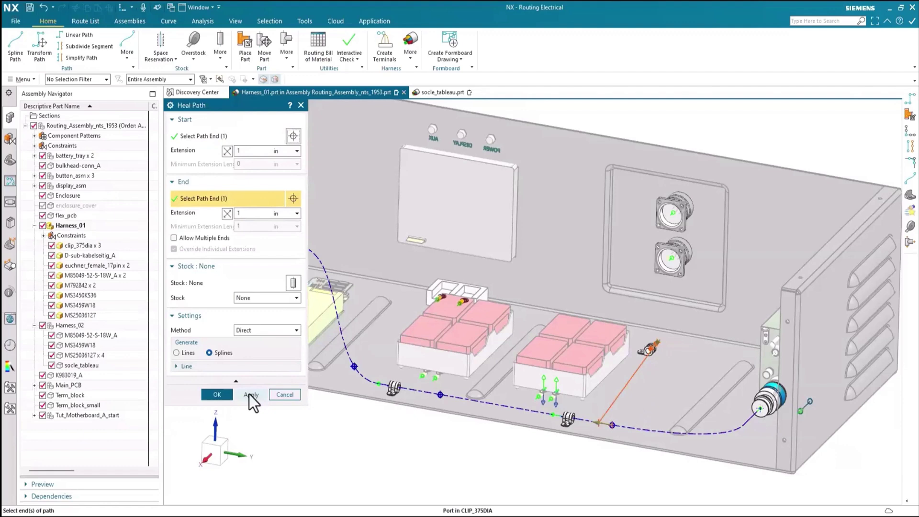
middle_drag(530, 357, 529, 377)
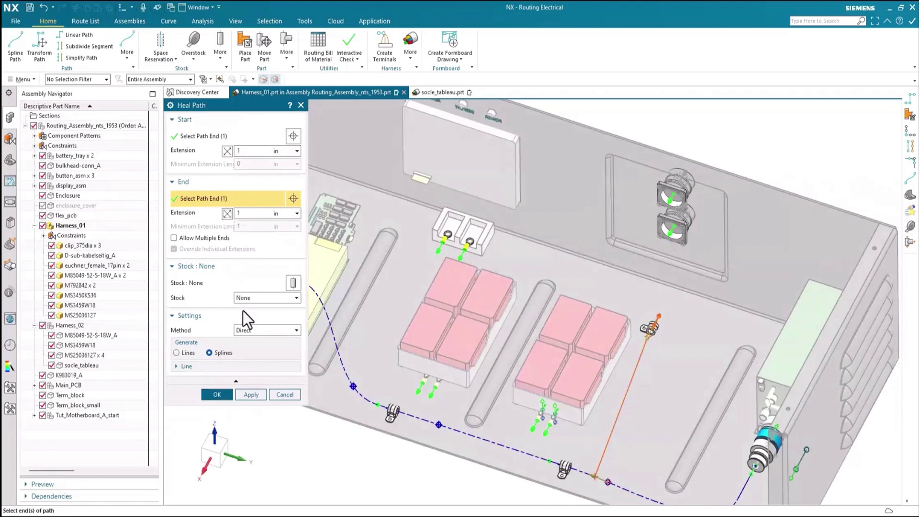
click(246, 395)
- Heal a spline branch from the subdivision point between the two front clips to the left M792842 terminal port behind the batteries
scroll(713, 359, down, 1)
click(495, 413)
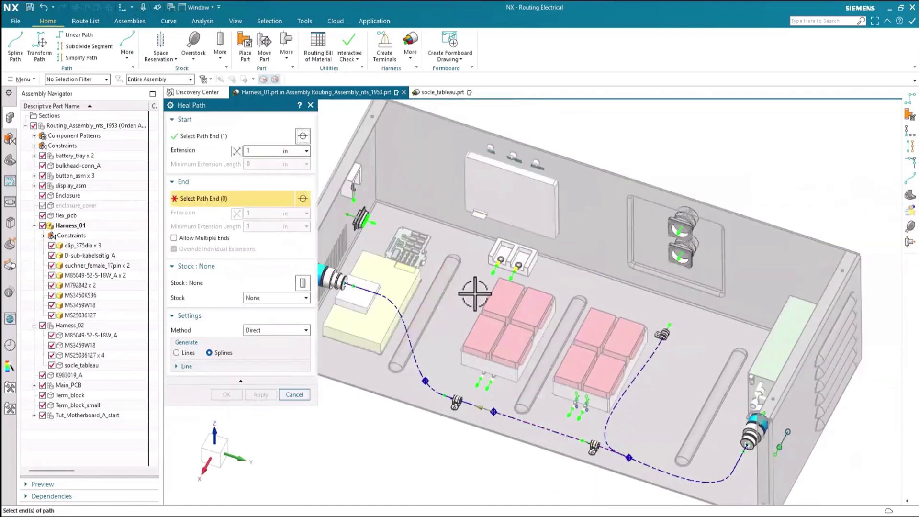
click(495, 269)
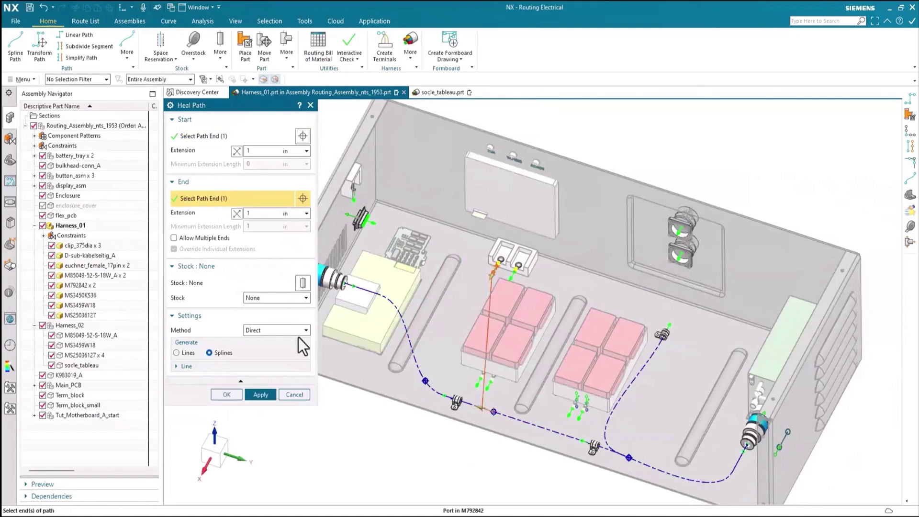
click(253, 396)
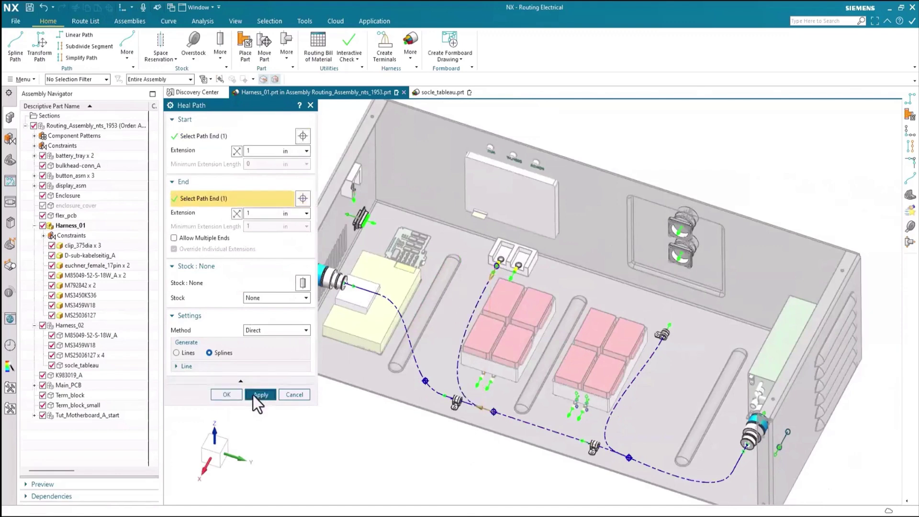
- Heal a spline branch from the leftmost subdivision point to the port of the D-sub connector and finish healing
click(429, 384)
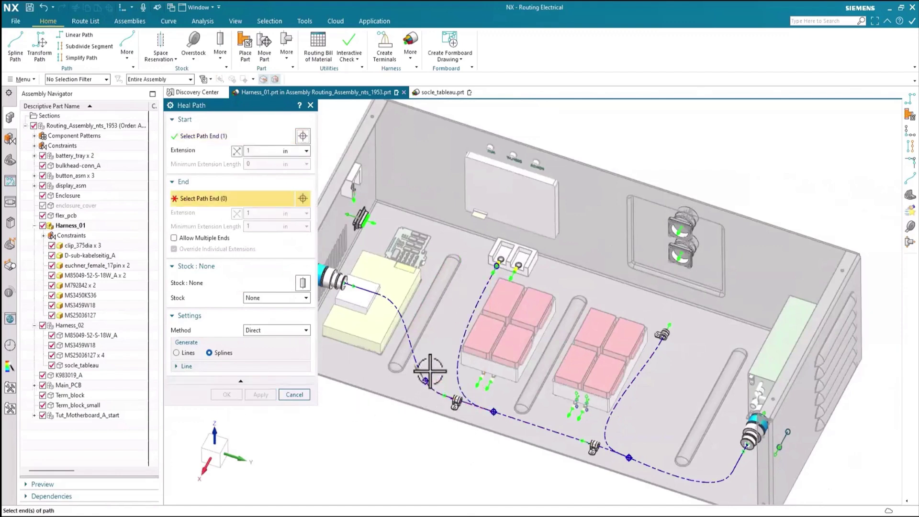
click(373, 224)
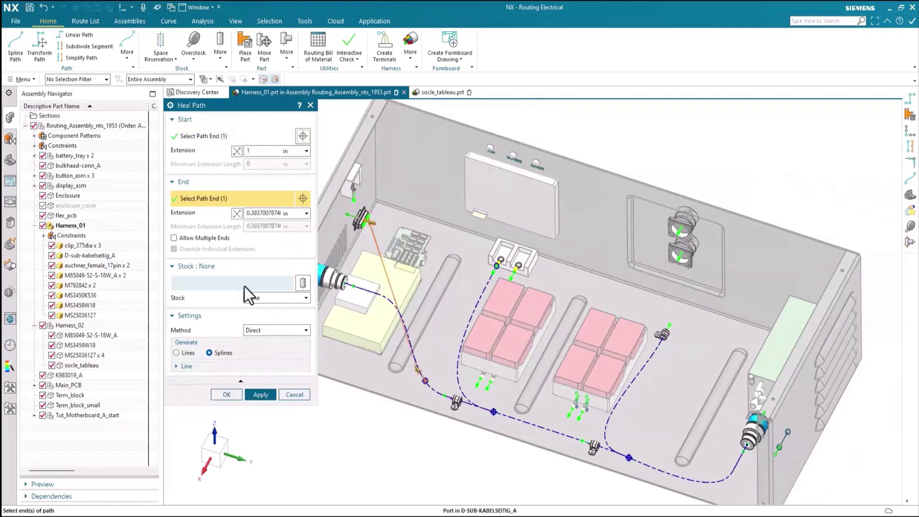
click(226, 395)
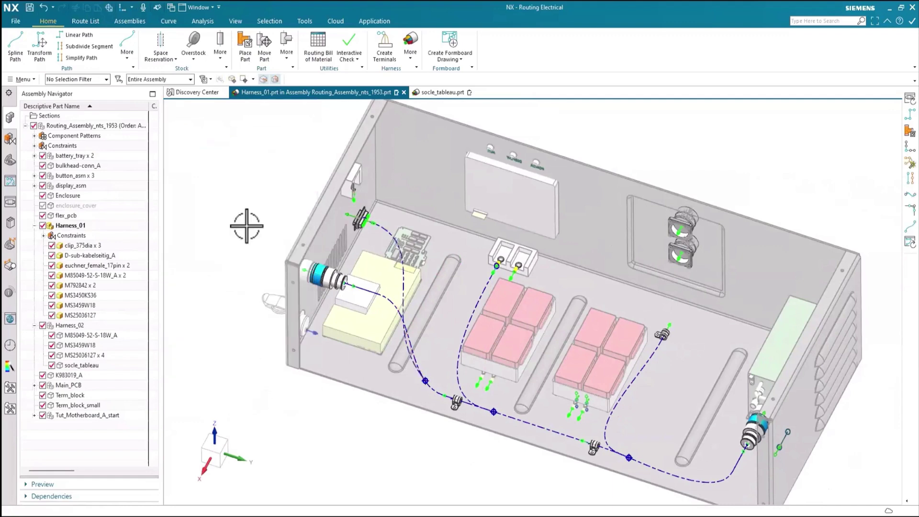
- Subdivide the spline branch running to the left terminal behind the batteries at 15 % arc length
click(90, 46)
click(491, 279)
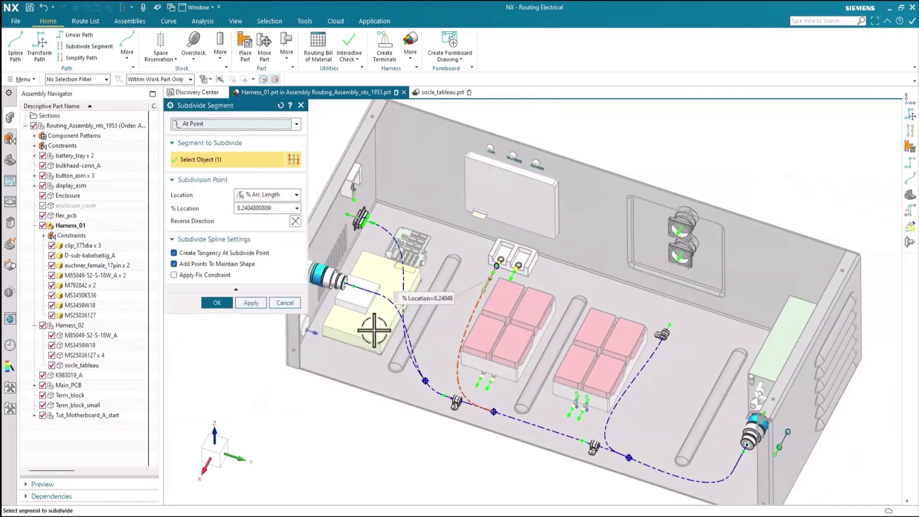
click(254, 209)
text(1)
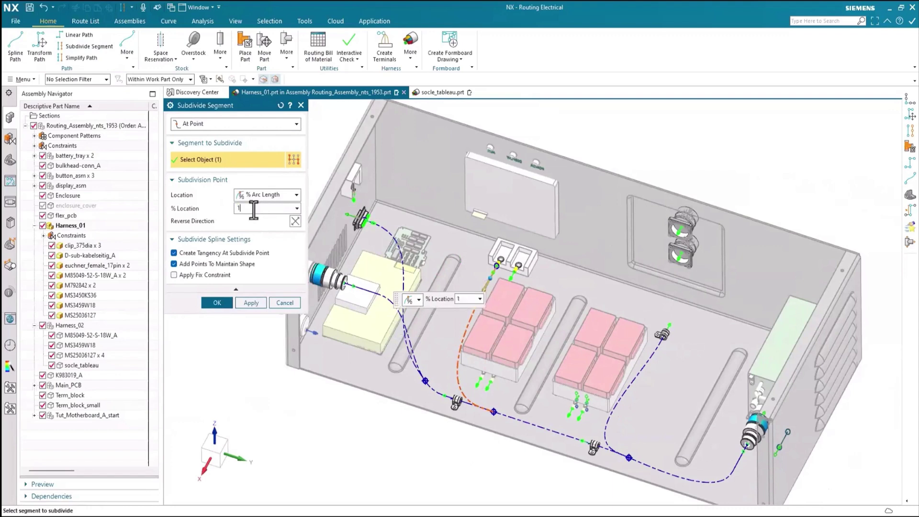
text(5)
key(Return)
click(217, 301)
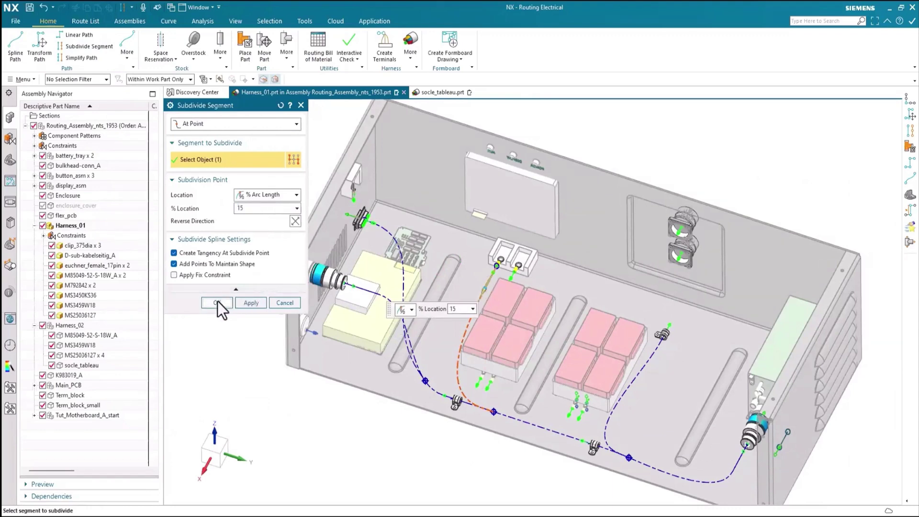
- Use Heal Path to connect the subdivision point near the terminals to the right M792842 terminal port with a spline
click(126, 57)
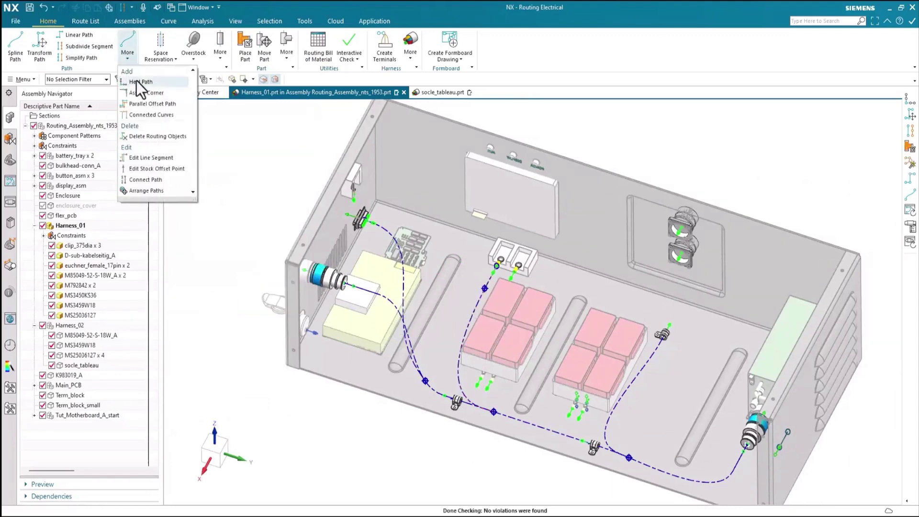
click(138, 79)
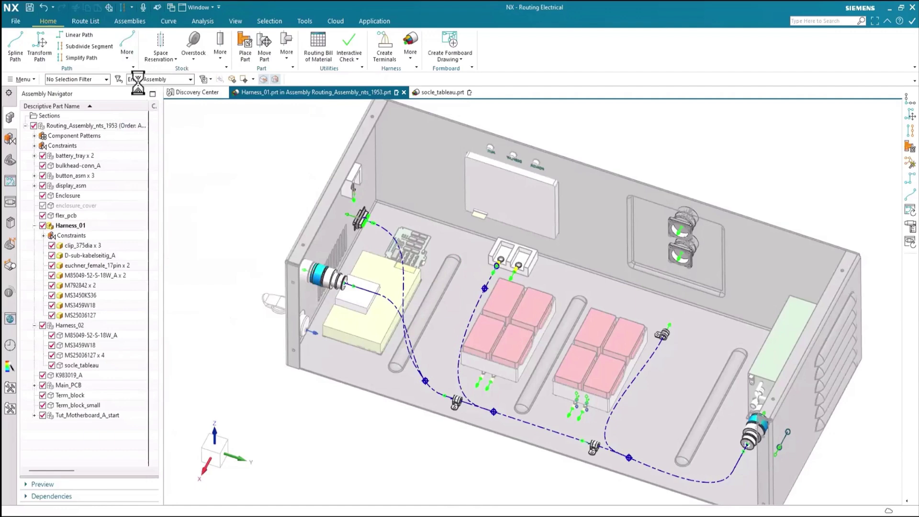
click(481, 298)
click(509, 282)
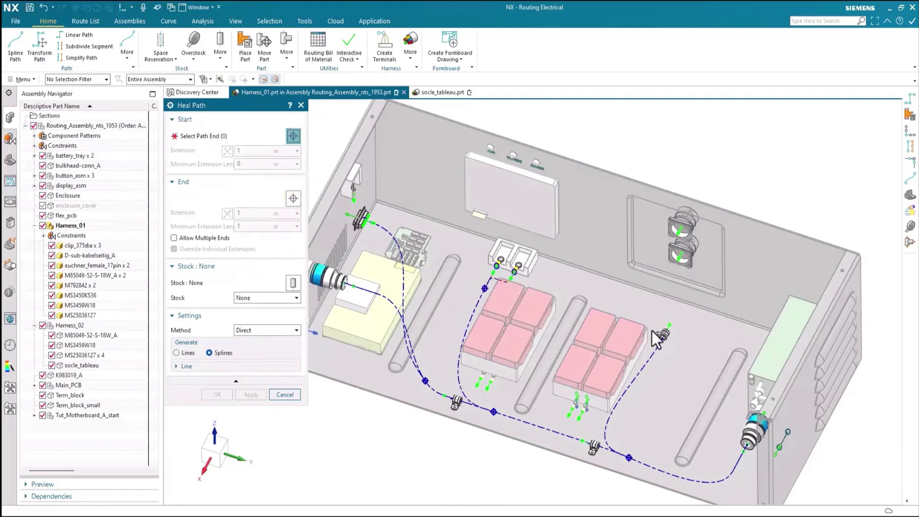
- Heal a spline from the rear floor clip's port to the lower Euchner 17-pin connector port with a 1 in end extension
scroll(661, 336, up, 2)
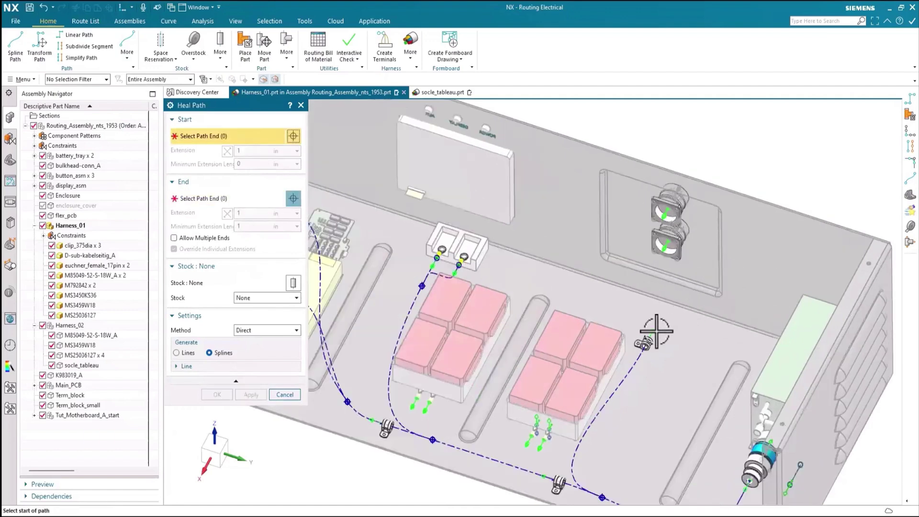
click(657, 331)
click(666, 248)
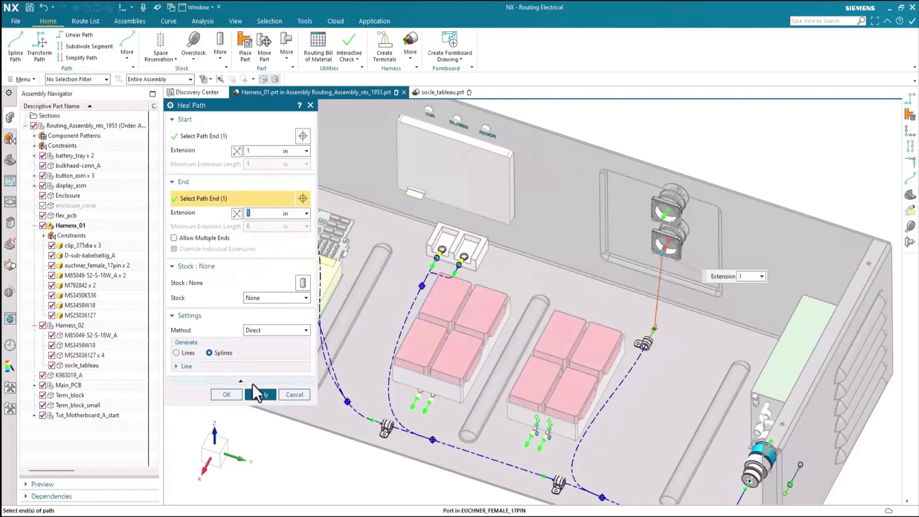
click(257, 395)
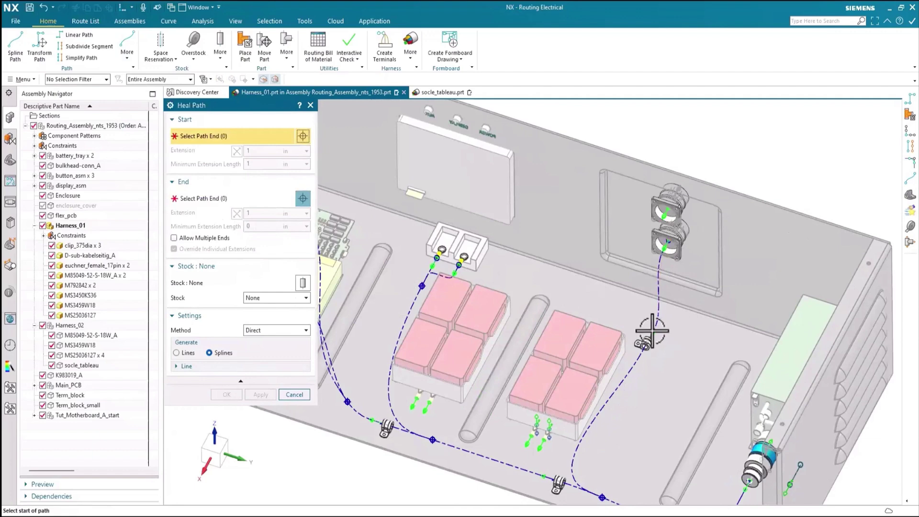
- Heal a spline from the same rear clip port to the upper Euchner 17-pin connector port with a 1 in end extension
click(652, 331)
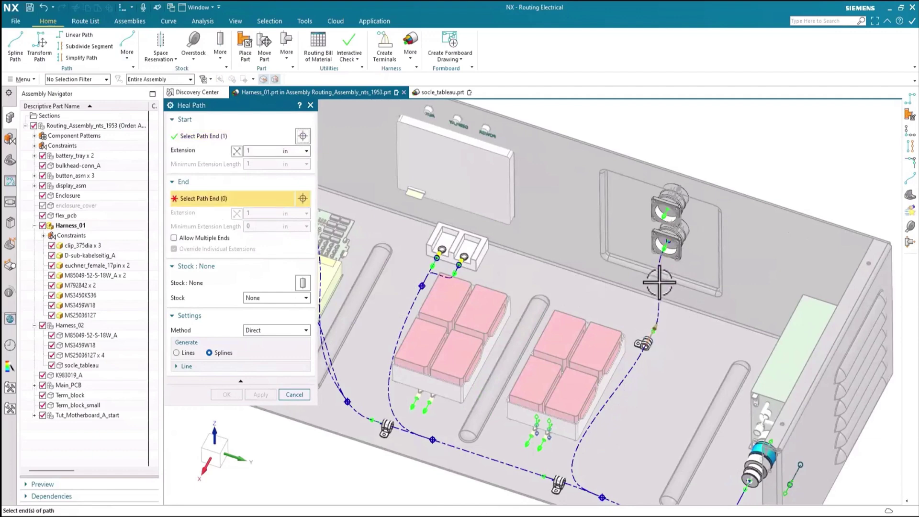
click(664, 218)
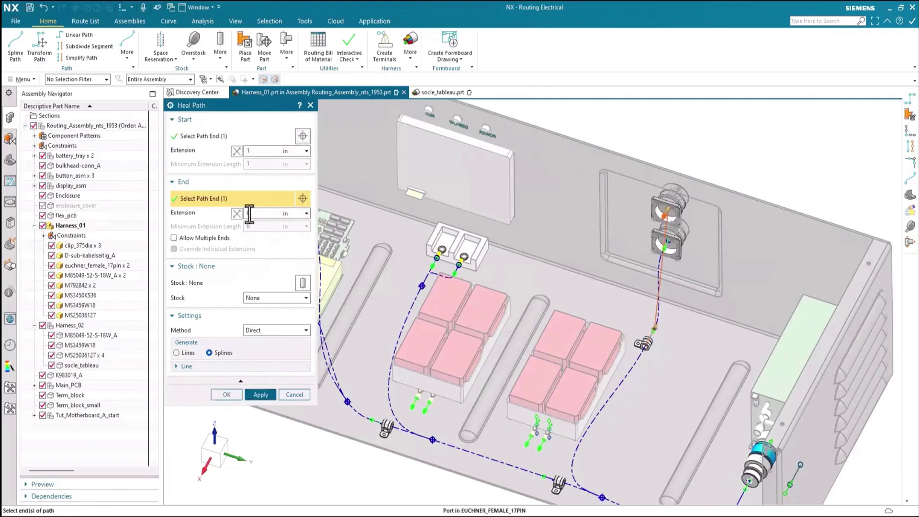
text(1)
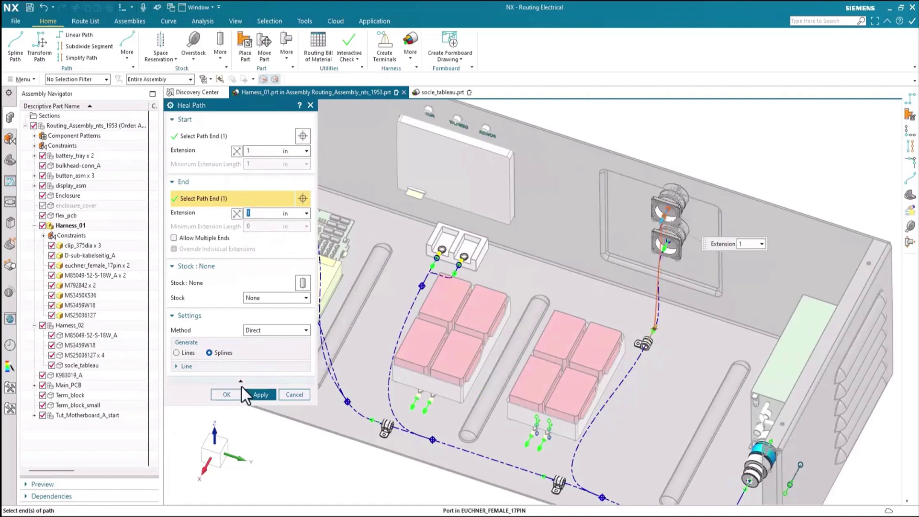
click(223, 395)
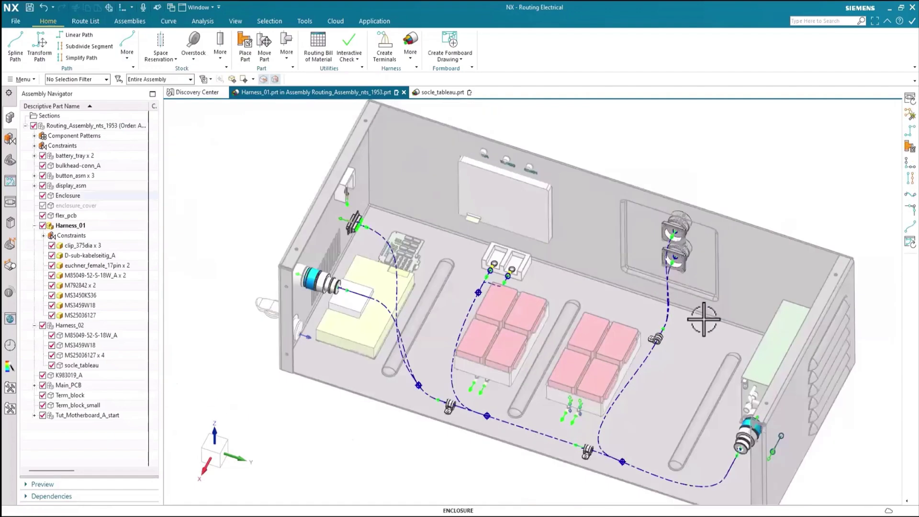
- Edit the D-sub connector's spline path and insert an intermediate point on the curve above the yellow circuit board
mouse_move(595, 339)
middle_down()
mouse_move(593, 222)
mouse_move(593, 327)
middle_up()
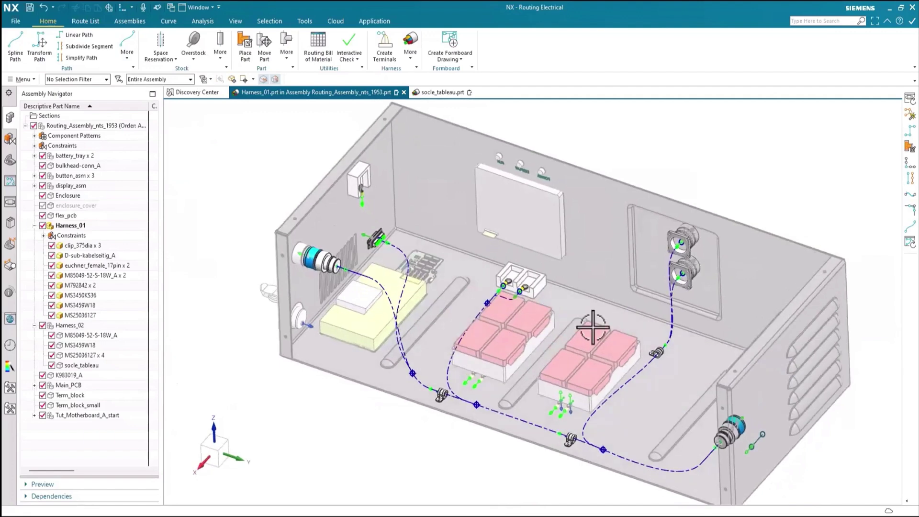
double_click(403, 290)
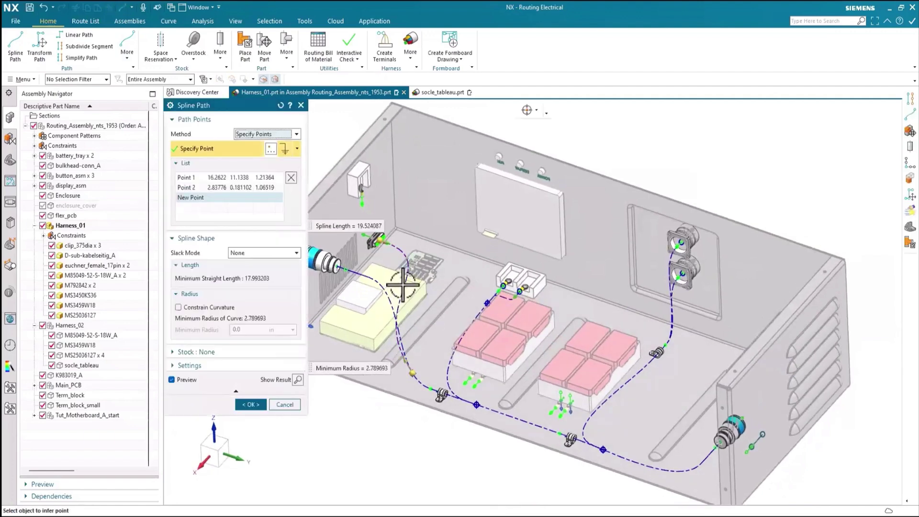
click(531, 114)
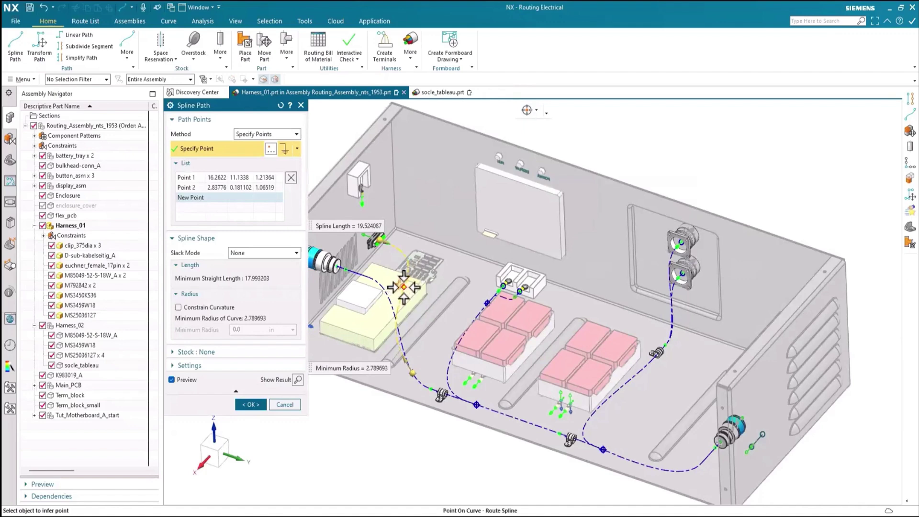
click(404, 287)
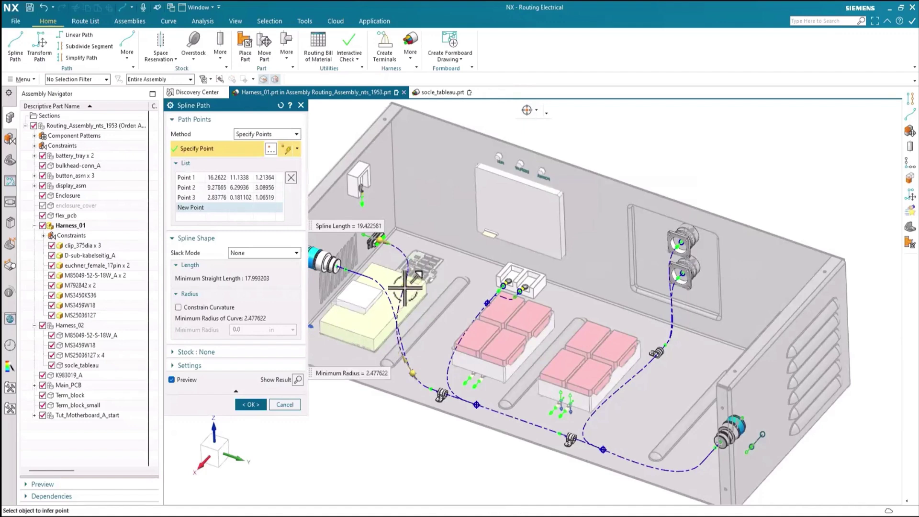
- Move the spline's intermediate point clear of the yellow board to about X 7.78, Y 6.30, Z 4.19 and accept the reshaped path
scroll(338, 342, up, 4)
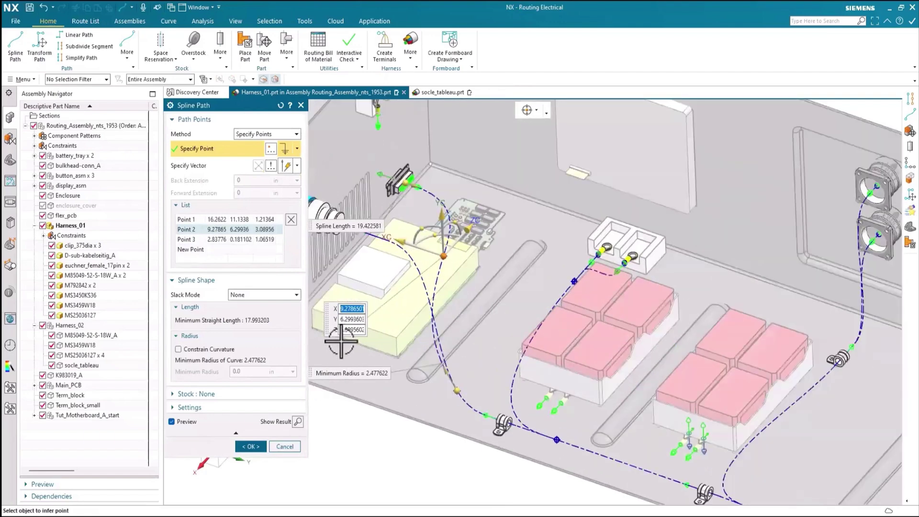
scroll(443, 405, down, 2)
drag(479, 243, 526, 227)
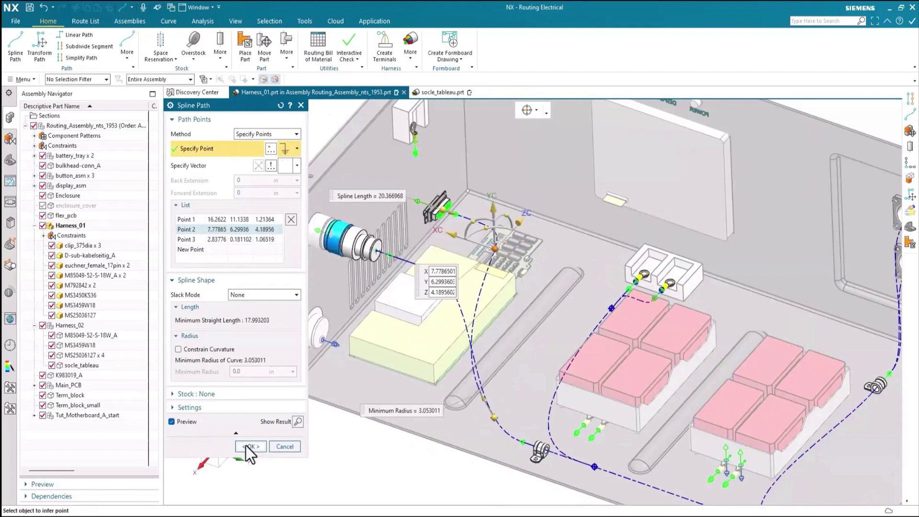
click(250, 447)
scroll(242, 344, down, 2)
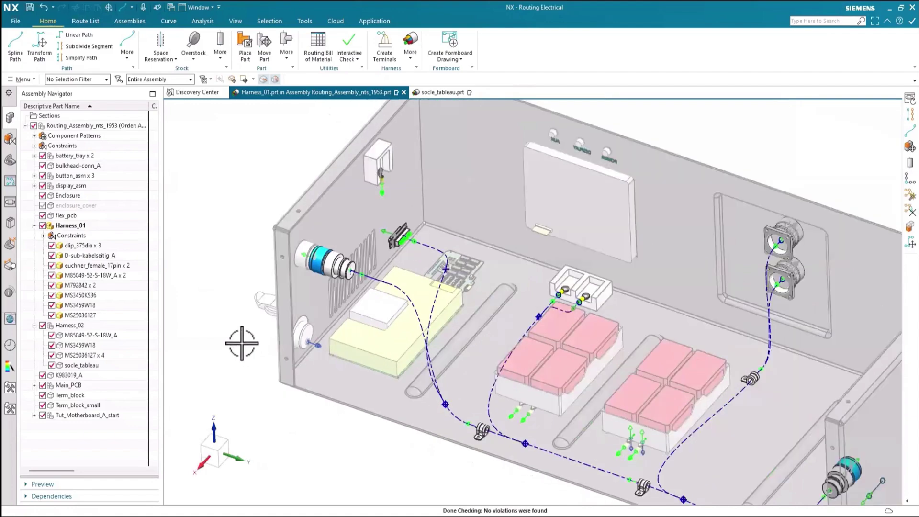
mouse_move(250, 369)
middle_down()
mouse_move(251, 410)
mouse_move(287, 416)
mouse_move(294, 348)
mouse_move(261, 358)
middle_up()
scroll(425, 269, down, 2)
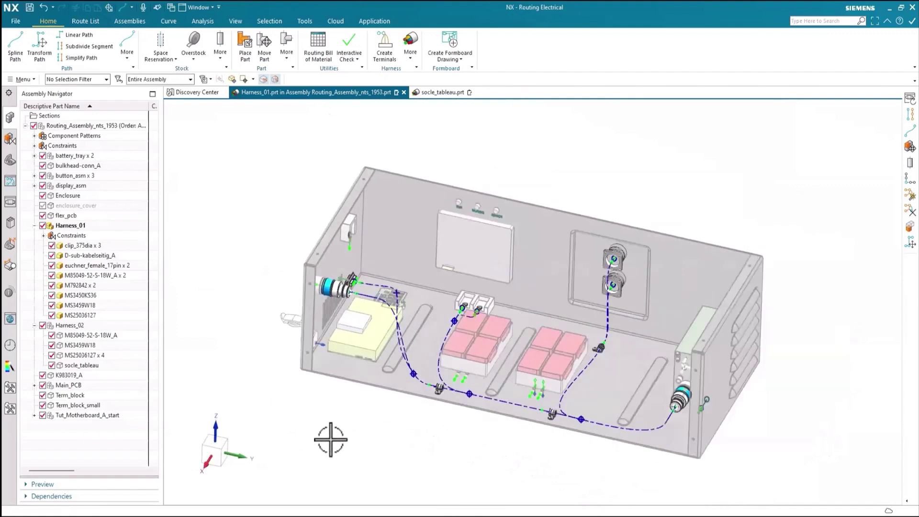
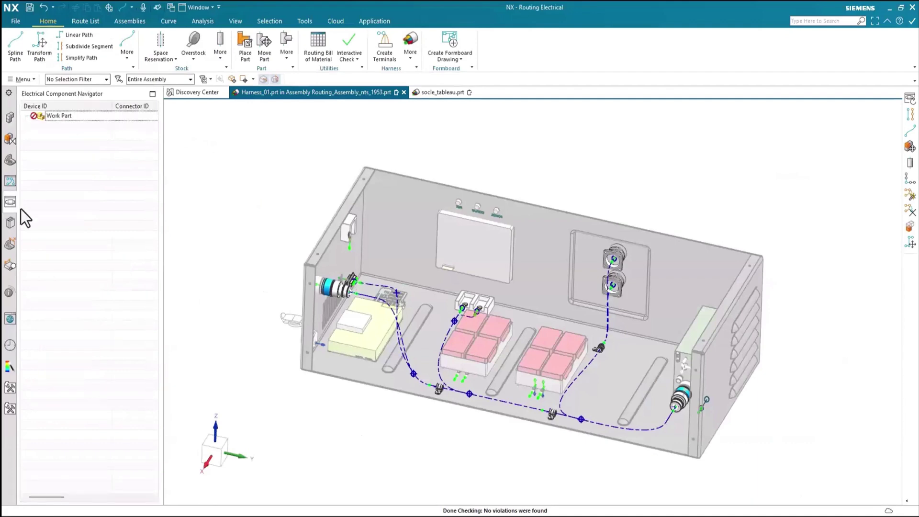
- Expand the Electrical Component Navigator and set the component list's import format to LCable
click(152, 94)
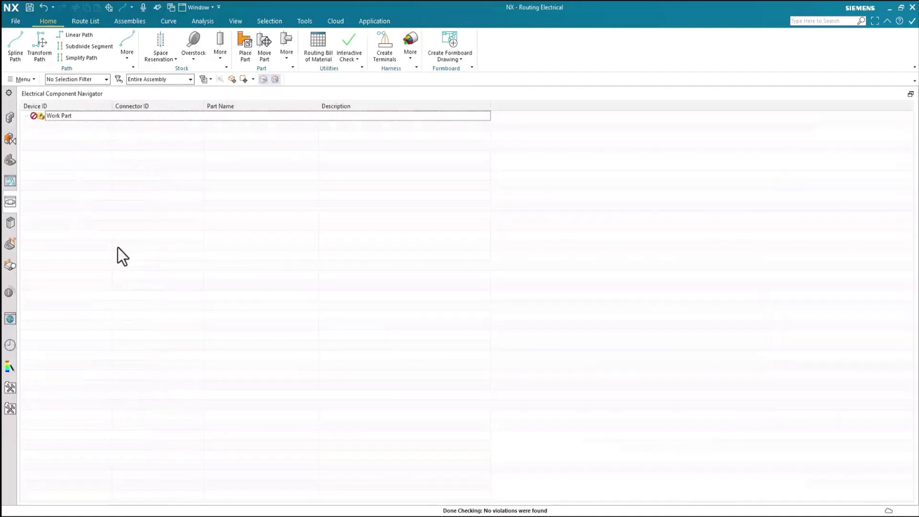
click(81, 22)
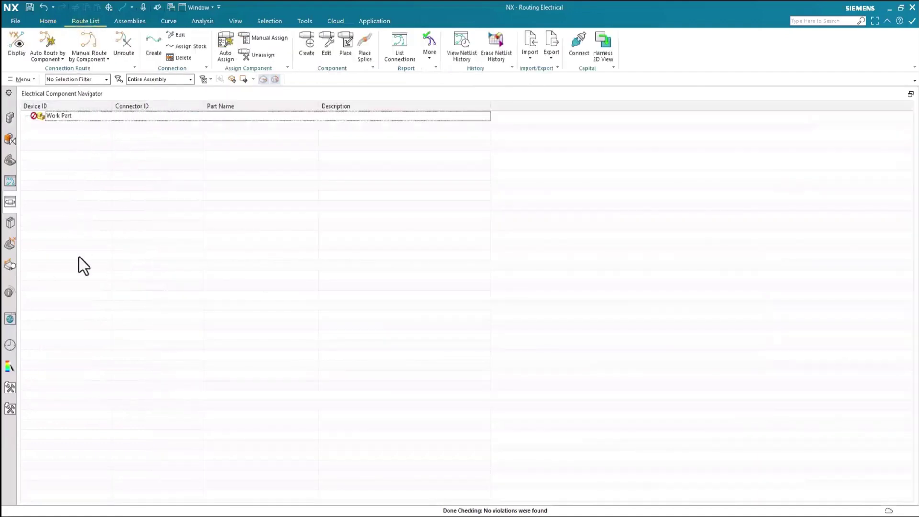
right_click(80, 208)
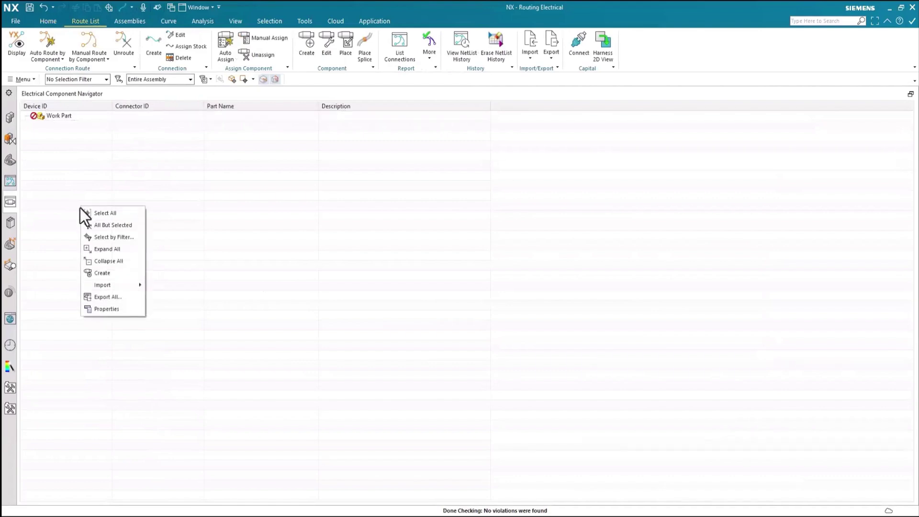
click(99, 309)
click(298, 175)
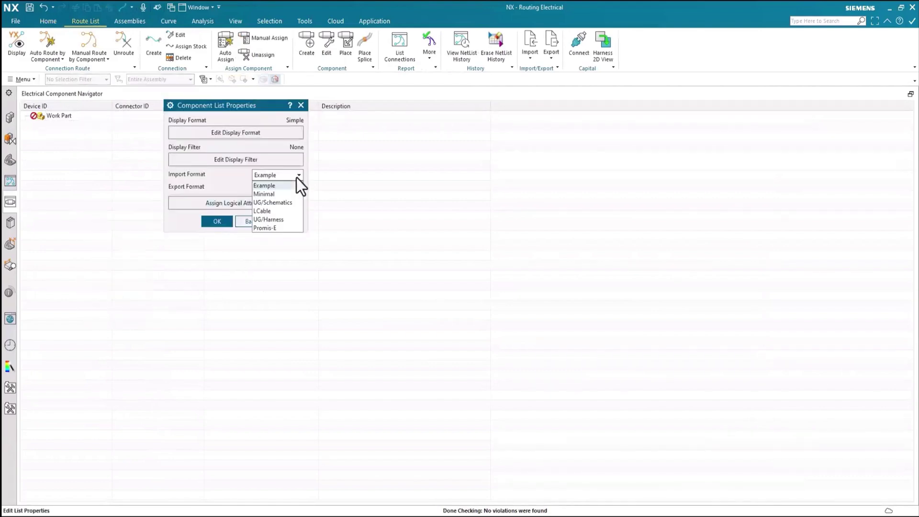
click(274, 203)
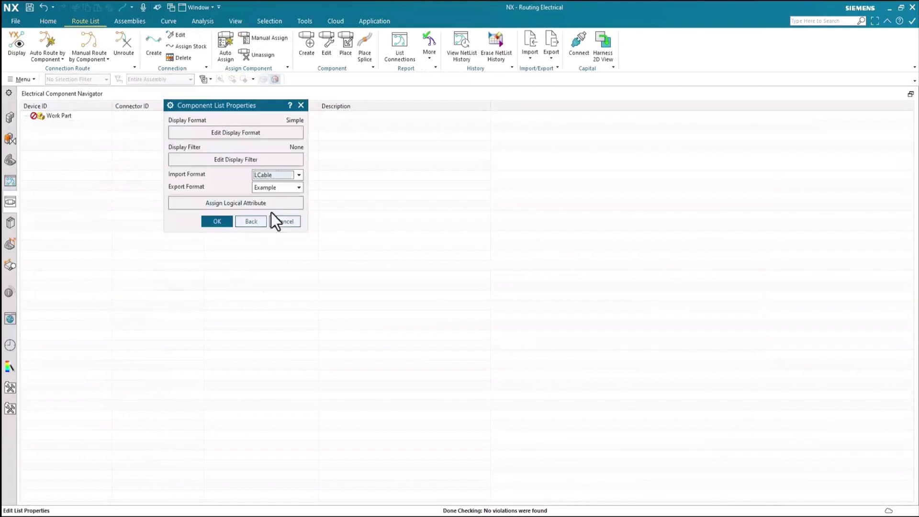
click(216, 221)
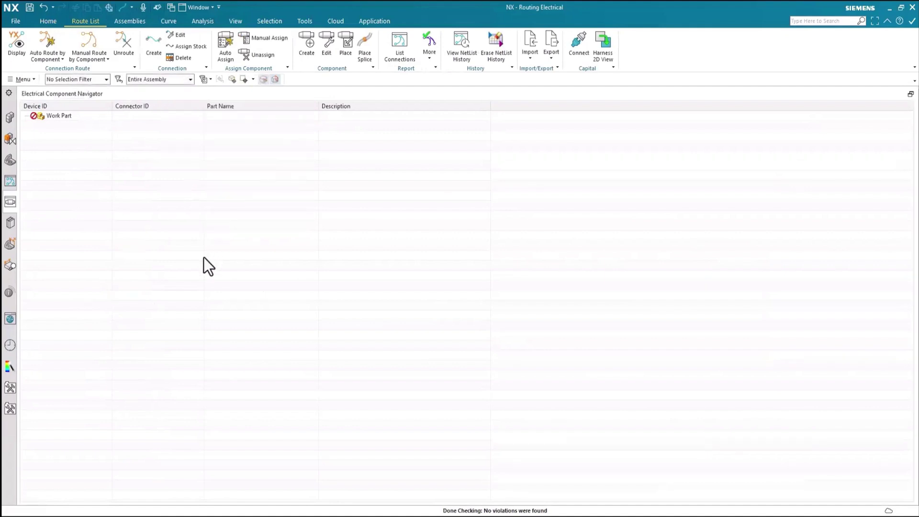
- Start an update import of the component list and browse to D:\demo2\routing\electrical\netlist
right_click(62, 130)
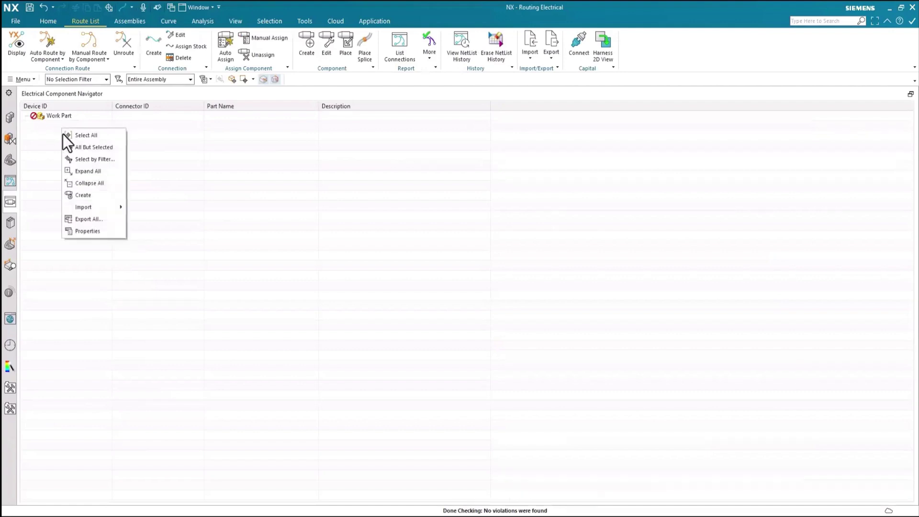
mouse_move(96, 208)
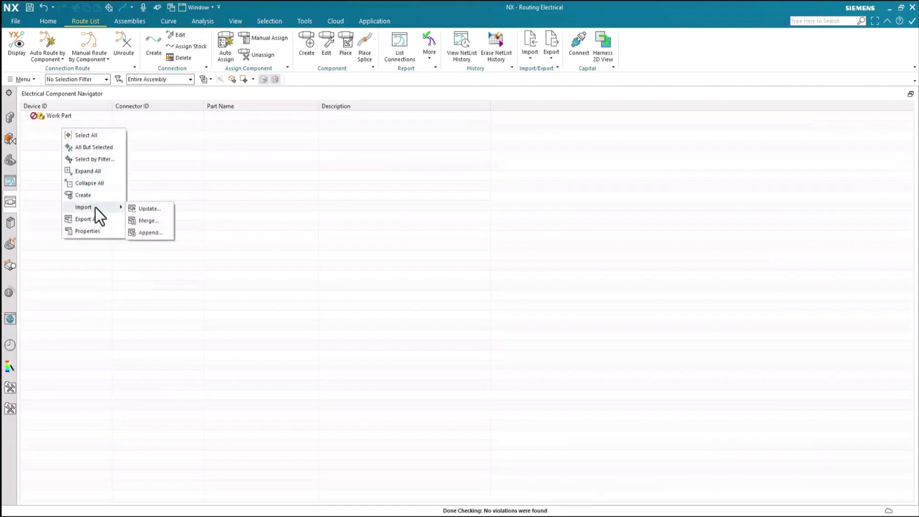
click(142, 210)
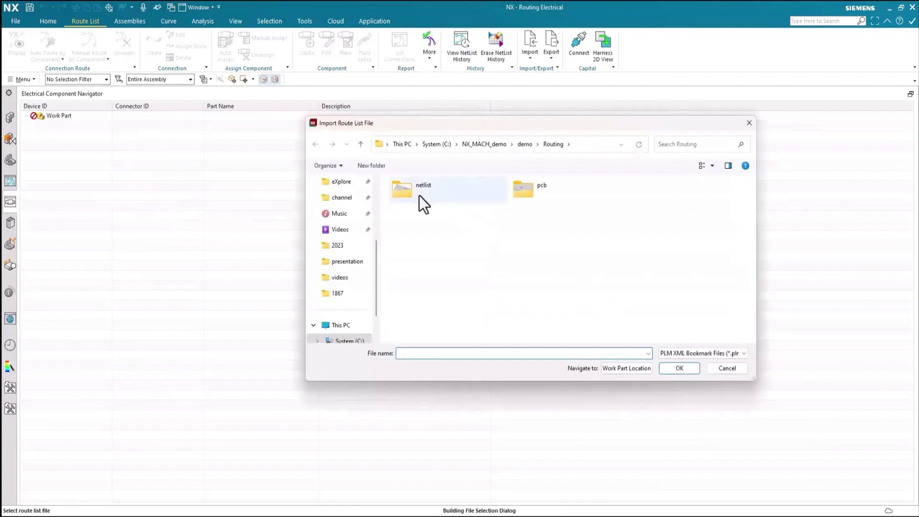
click(343, 325)
double_click(545, 208)
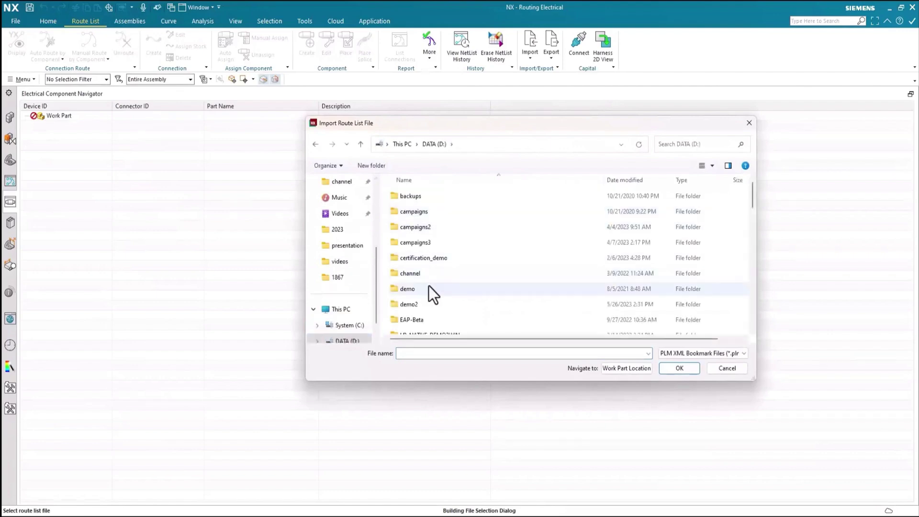
double_click(409, 305)
scroll(432, 315, down, 5)
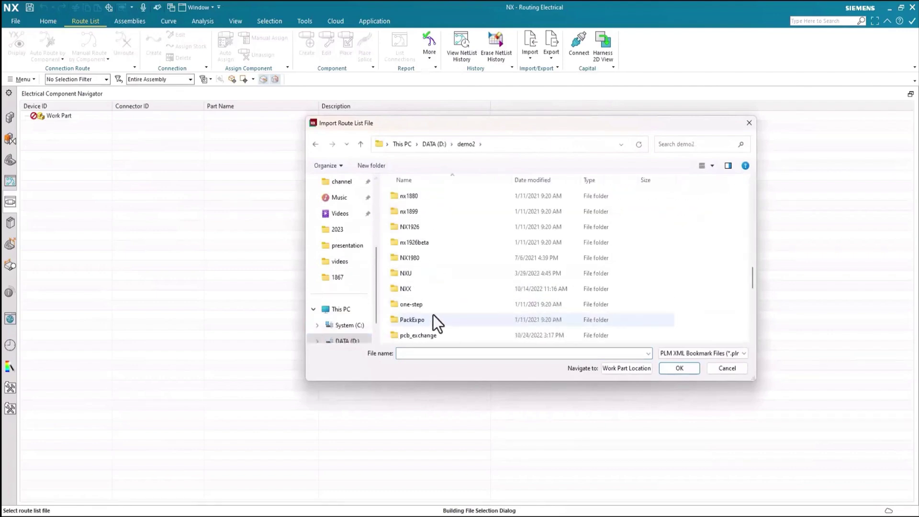
scroll(433, 315, down, 6)
scroll(433, 315, up, 1)
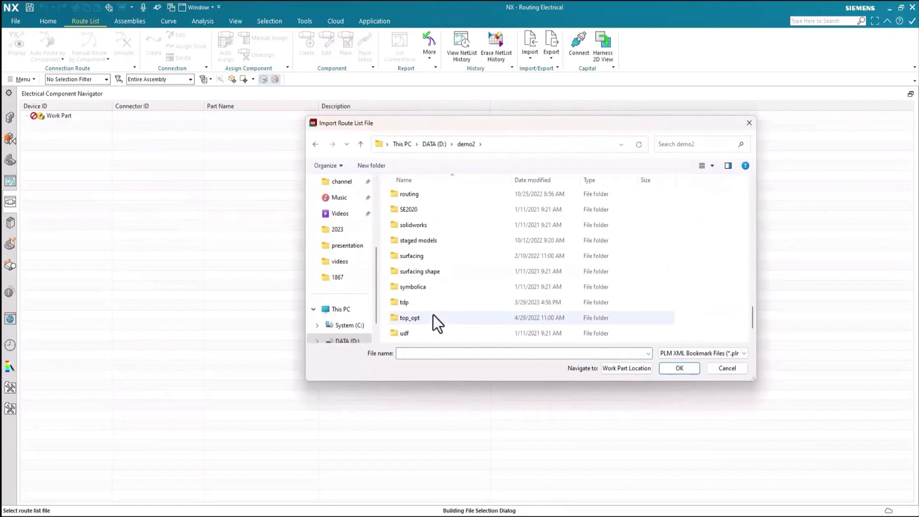
scroll(431, 306, up, 1)
double_click(410, 241)
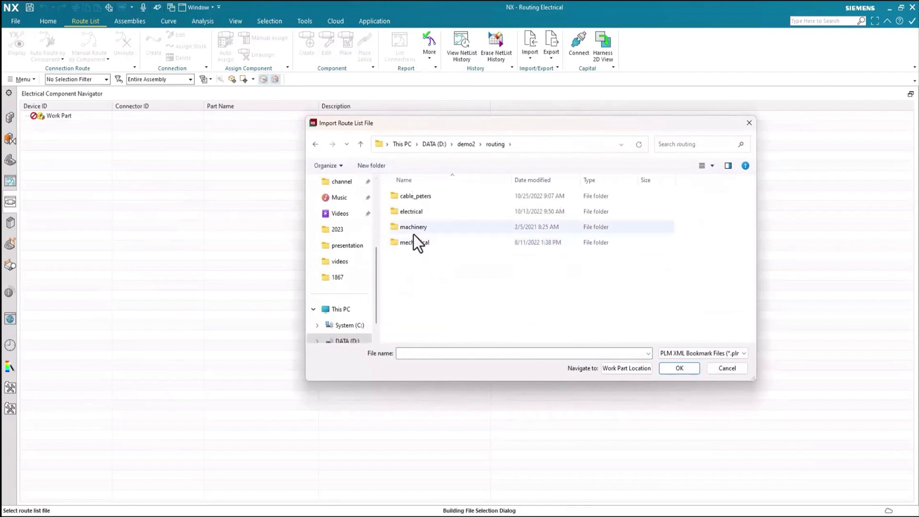
double_click(412, 214)
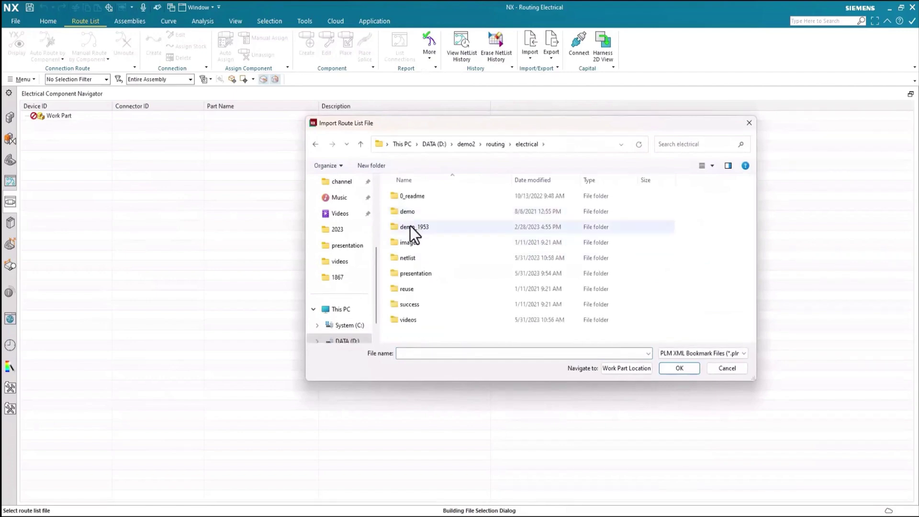
double_click(409, 257)
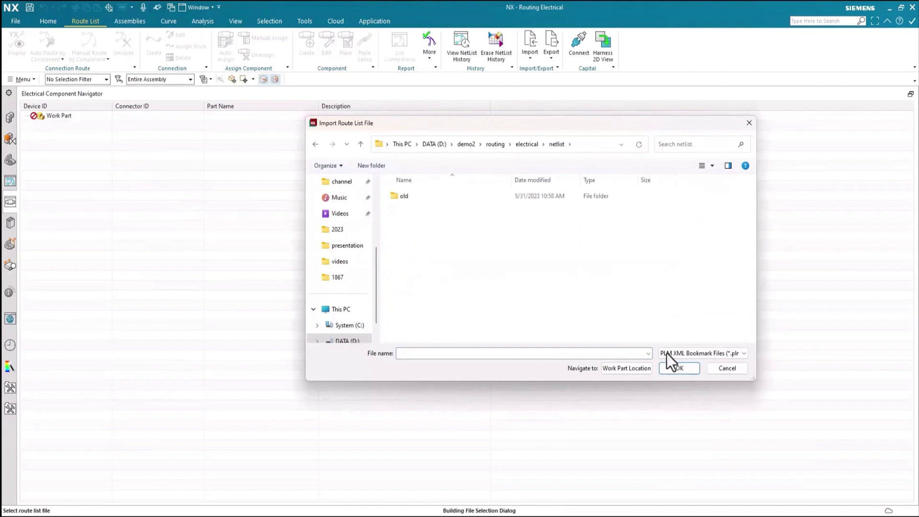
- Filter for Legacy Component List Files (*.cmp) and import Harness_01_v4.cmp
click(685, 355)
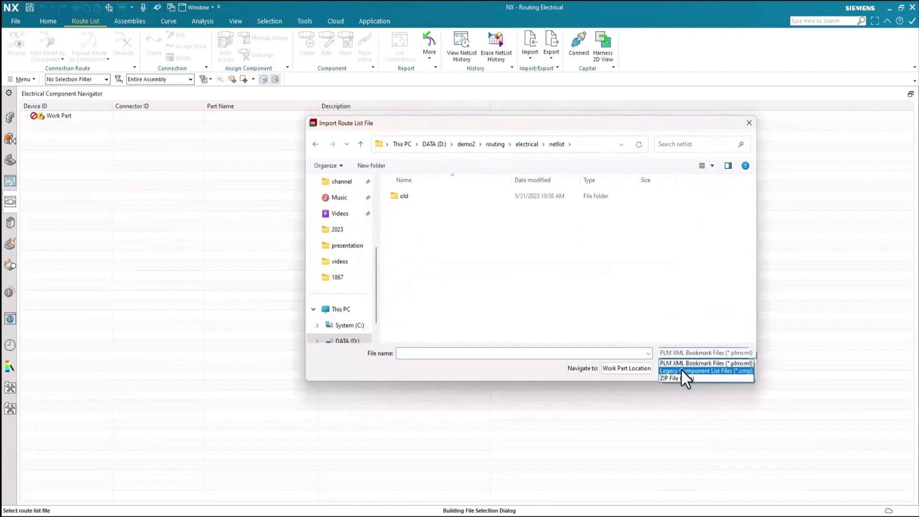
click(682, 371)
click(445, 216)
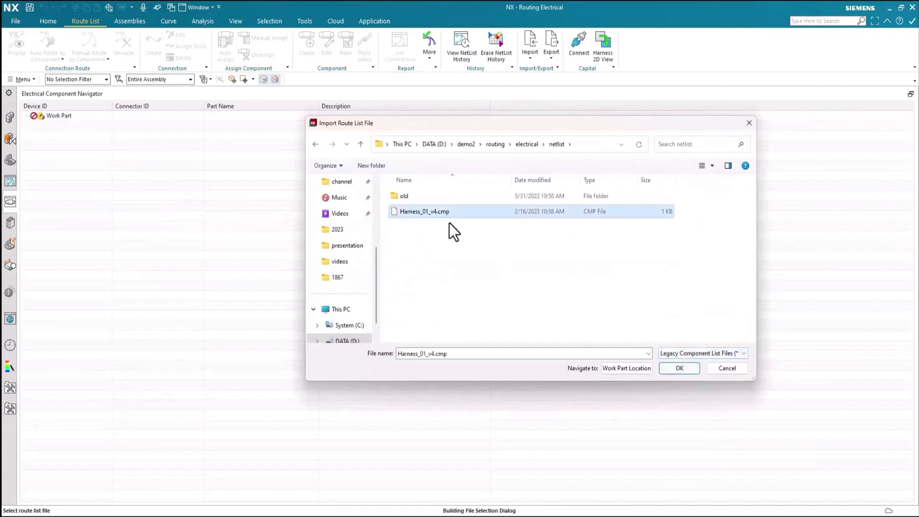
click(682, 371)
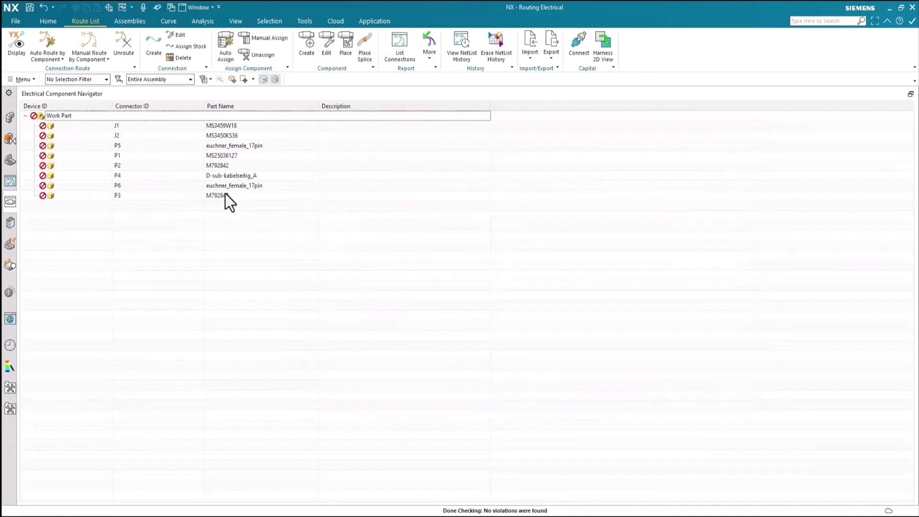
- Restore the Electrical Component Navigator beside the model, widen it to show part names, and auto-assign all components under Work Part
click(911, 94)
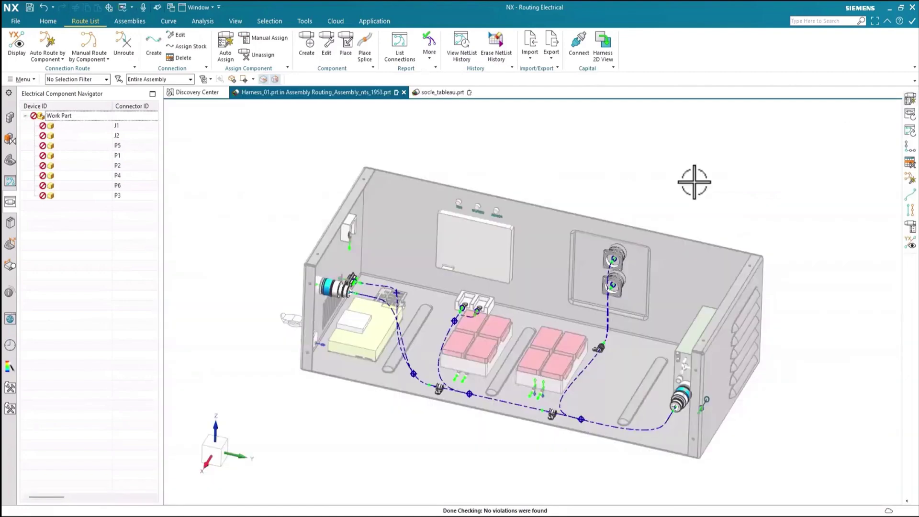
drag(162, 205, 294, 219)
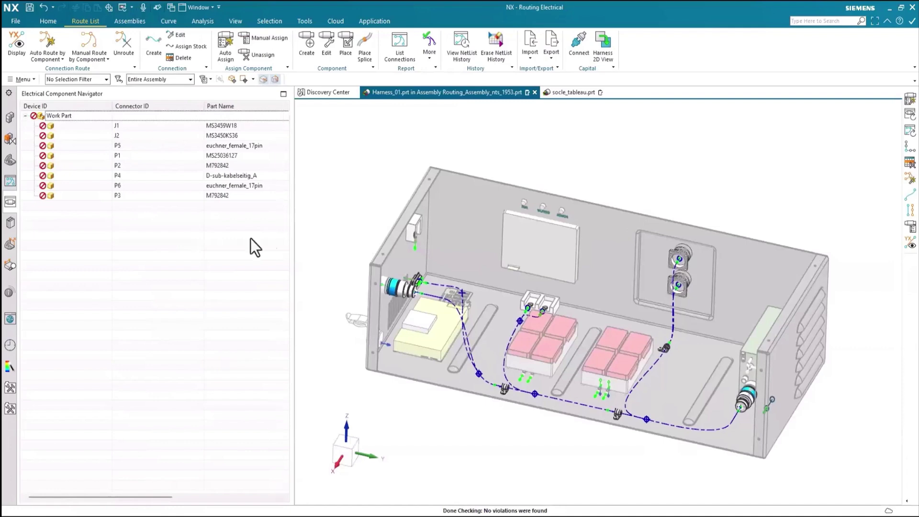
right_click(65, 116)
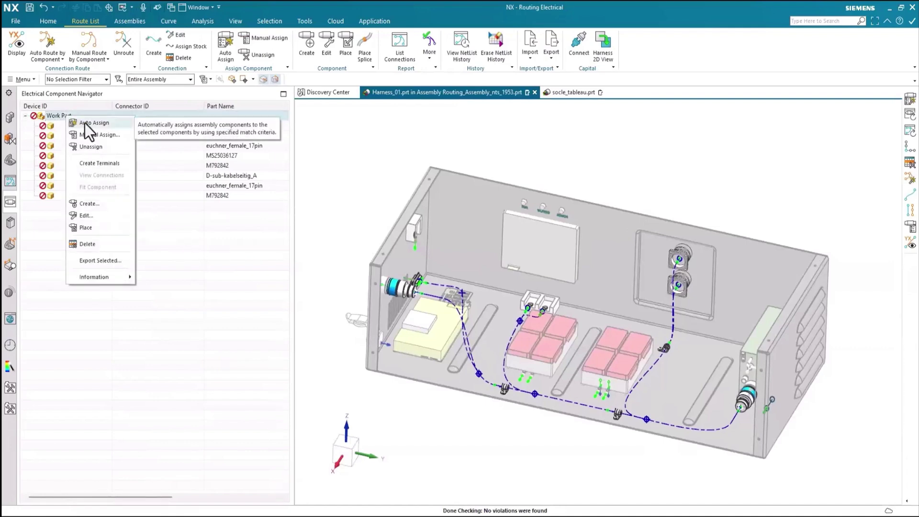
click(85, 123)
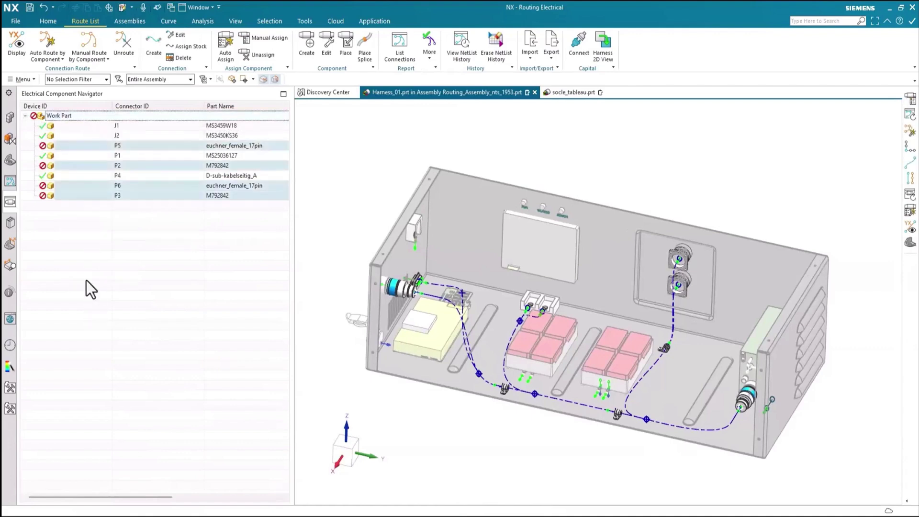
- Manually assign the unassigned connectors P5, P2, P6 and P3, accepting the proposed assembly component for each
right_click(90, 148)
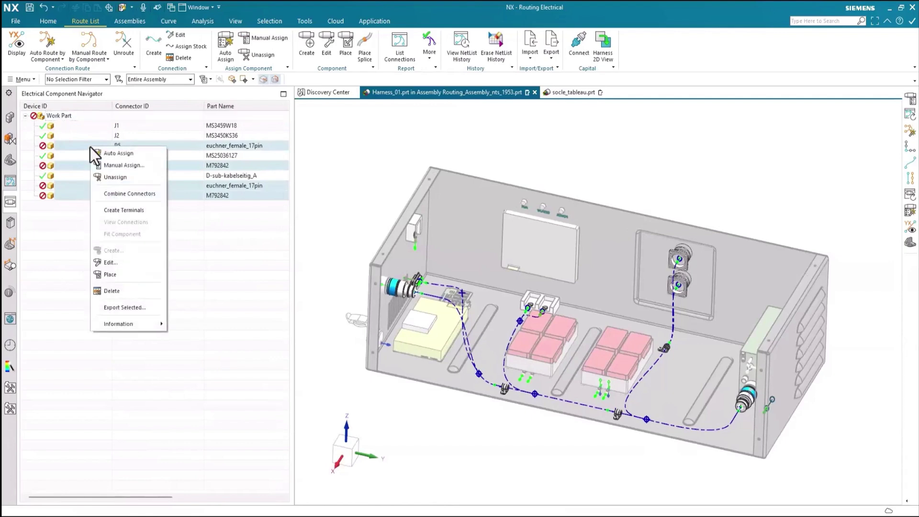
click(120, 165)
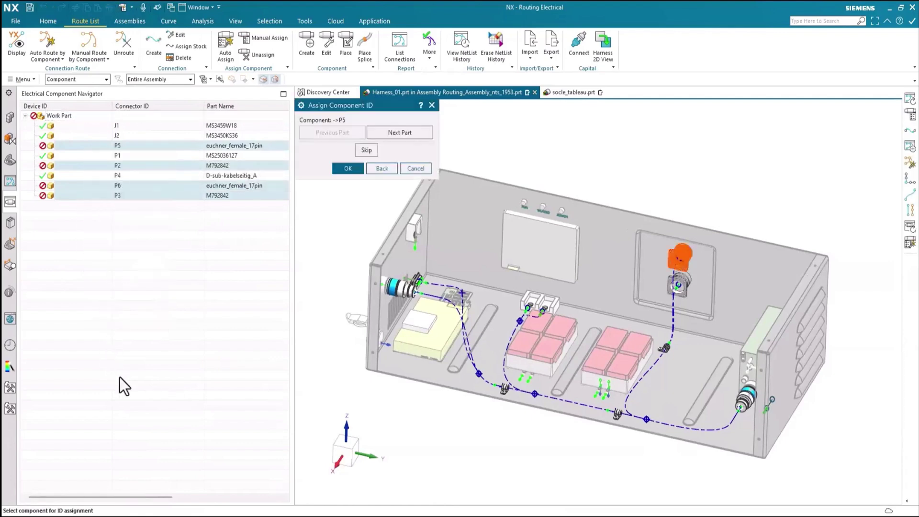
click(348, 168)
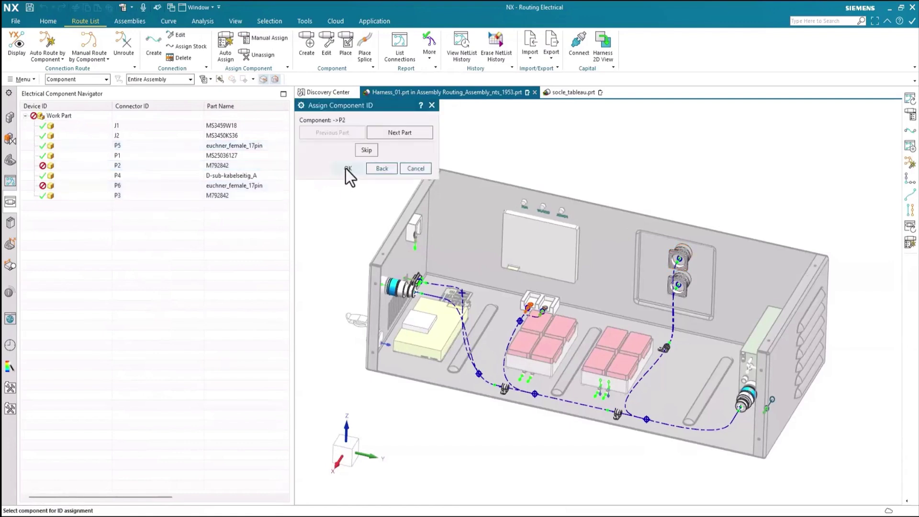
click(346, 169)
click(345, 169)
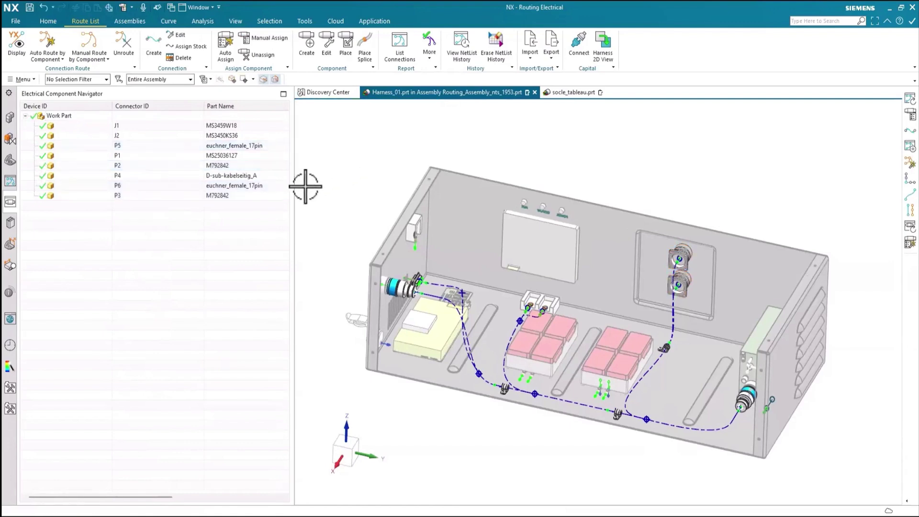
- Check where connectors J1 and P6 are located in the assembly, and clear the selection
click(63, 127)
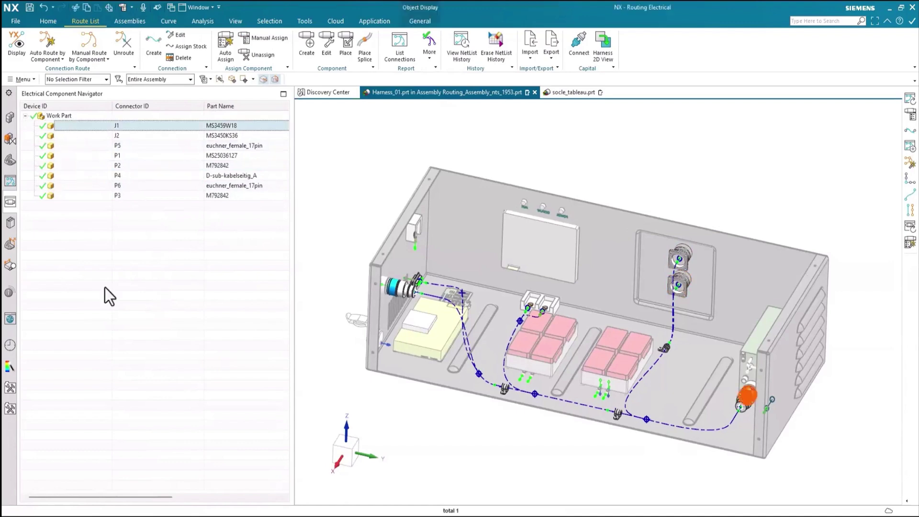
click(58, 185)
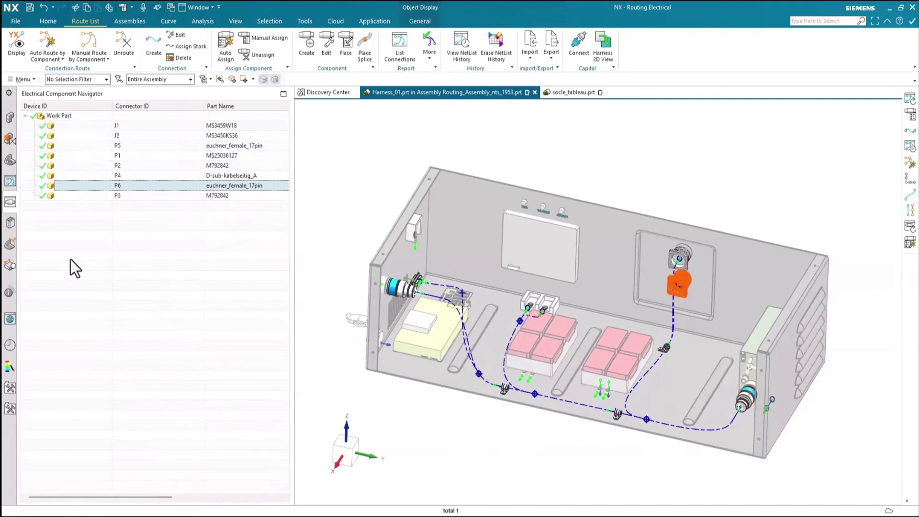
key(Escape)
- Expand the Electrical Connection Navigator and set the connection list's import format to LCable
click(10, 181)
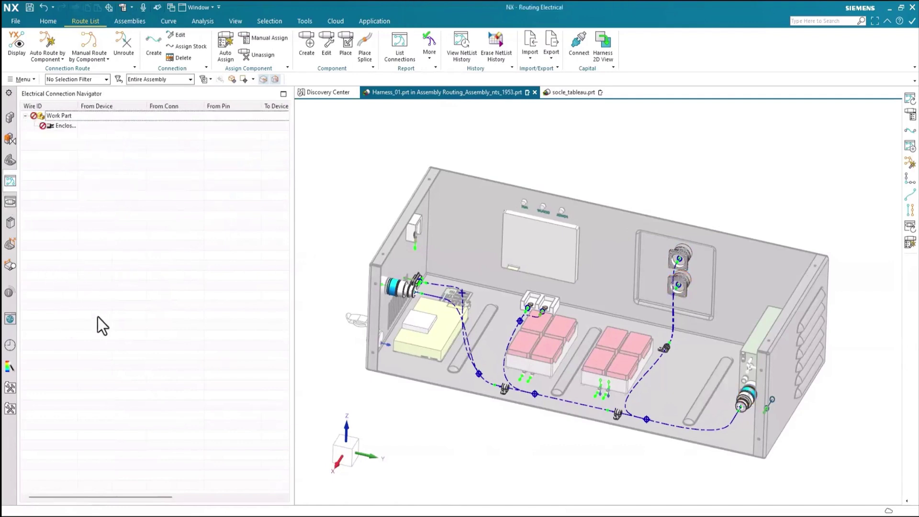
click(284, 94)
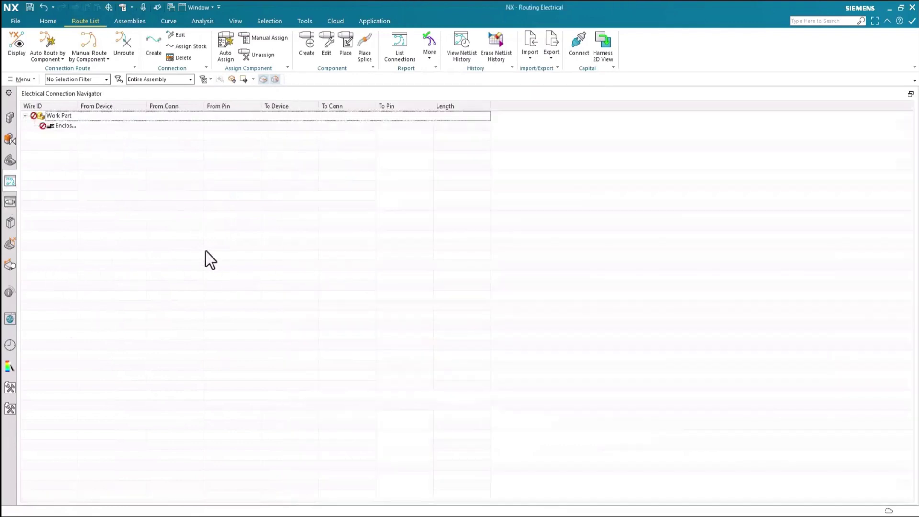
right_click(178, 213)
click(206, 324)
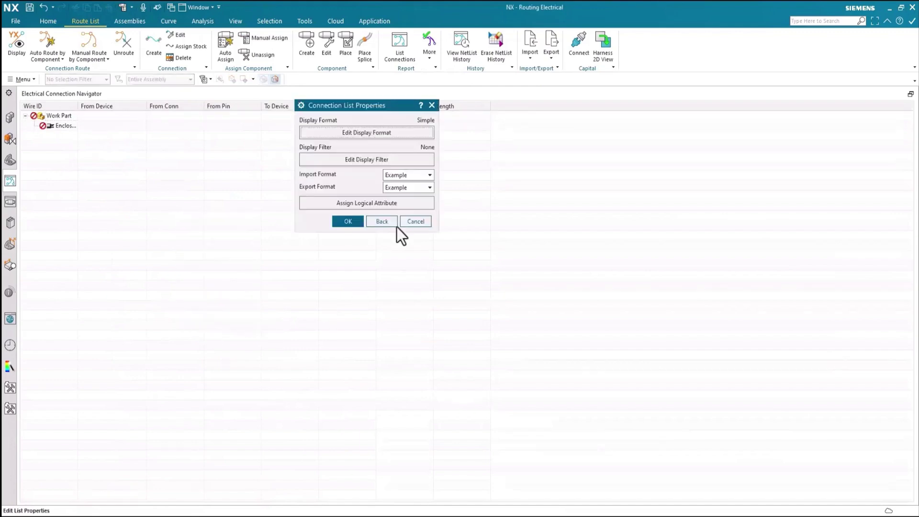
click(425, 176)
click(404, 217)
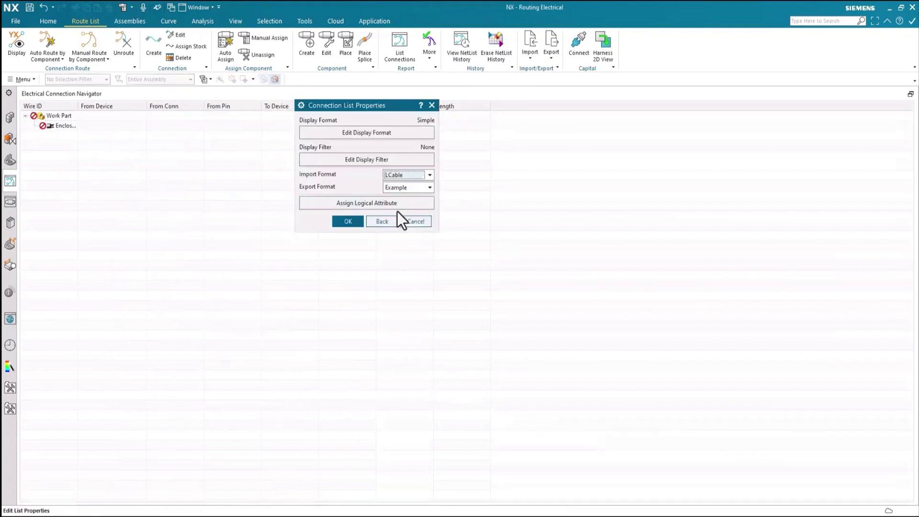
- Set the connection list's display format to Full, accept the properties, and widen the Wire ID column
click(392, 133)
click(314, 141)
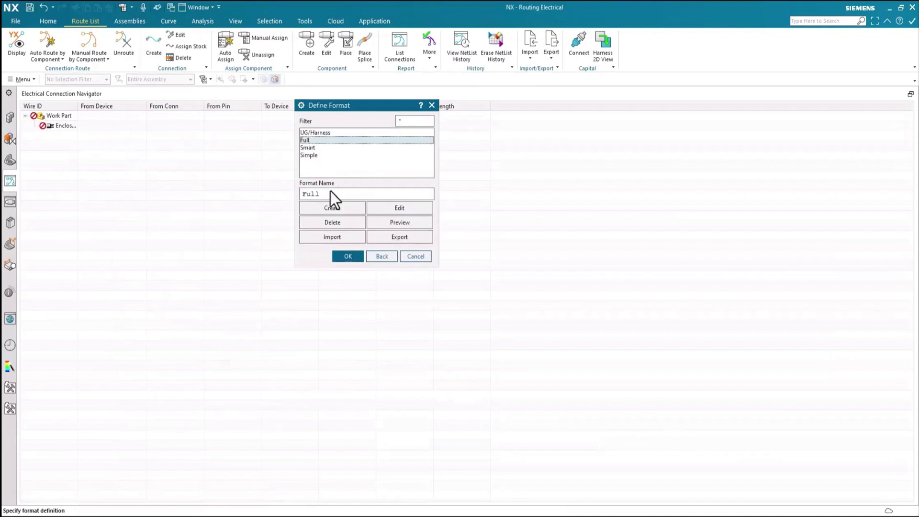
click(344, 257)
click(345, 221)
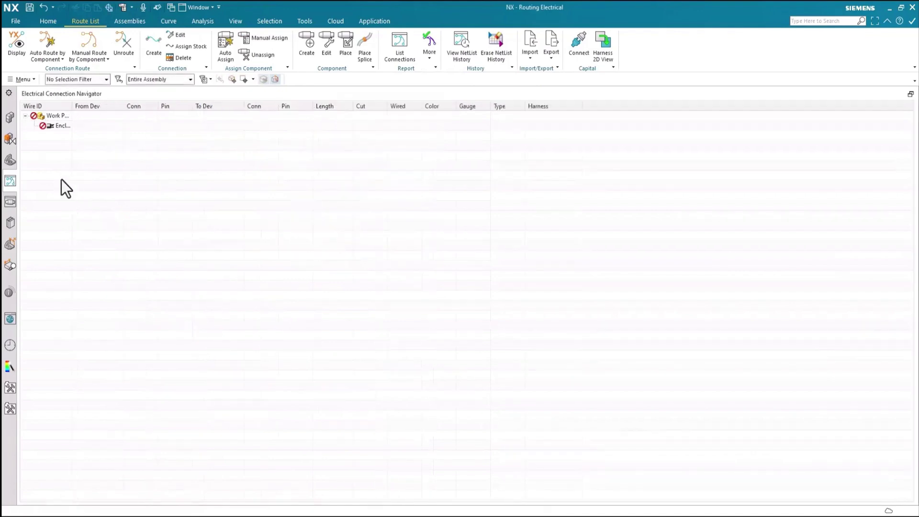
drag(72, 106, 103, 108)
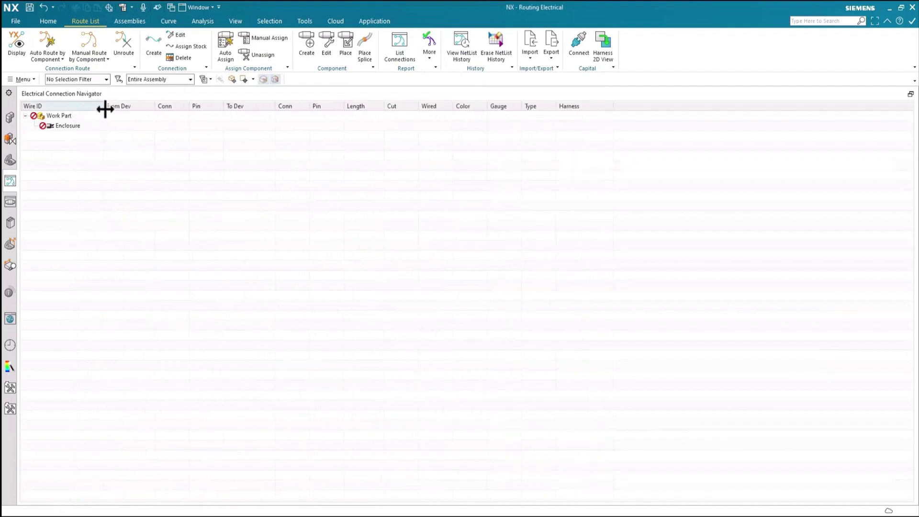
- Import the legacy connection list Harness_01_v4.hrn as an update, and restore the Electrical Connection Navigator at a narrower width beside the model
right_click(69, 209)
mouse_move(101, 292)
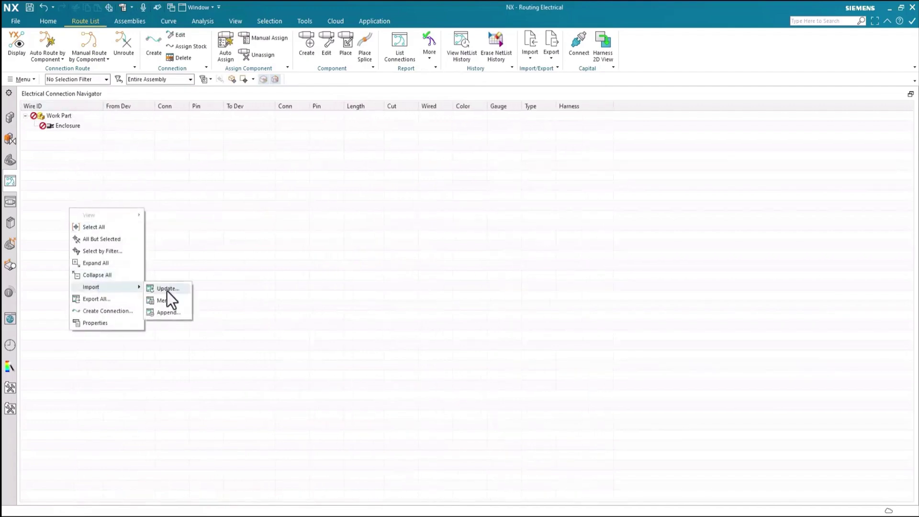
click(167, 292)
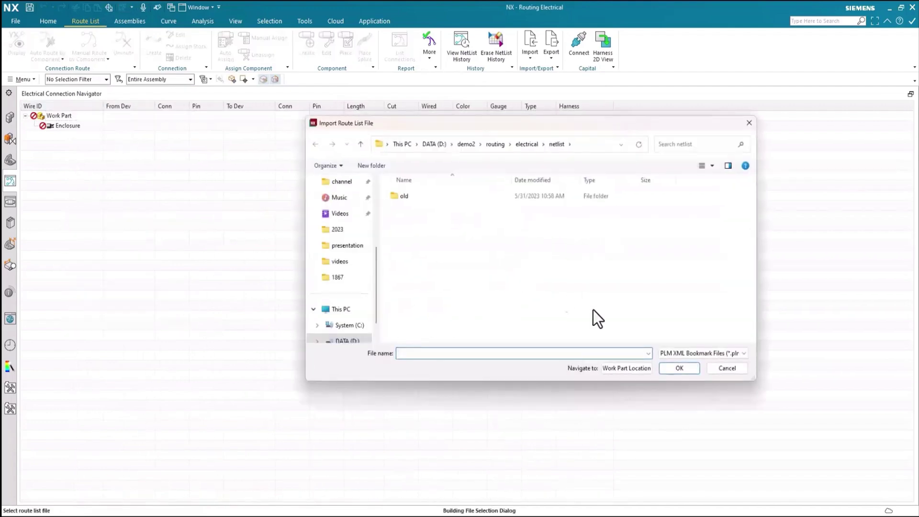
click(691, 352)
click(676, 370)
click(437, 212)
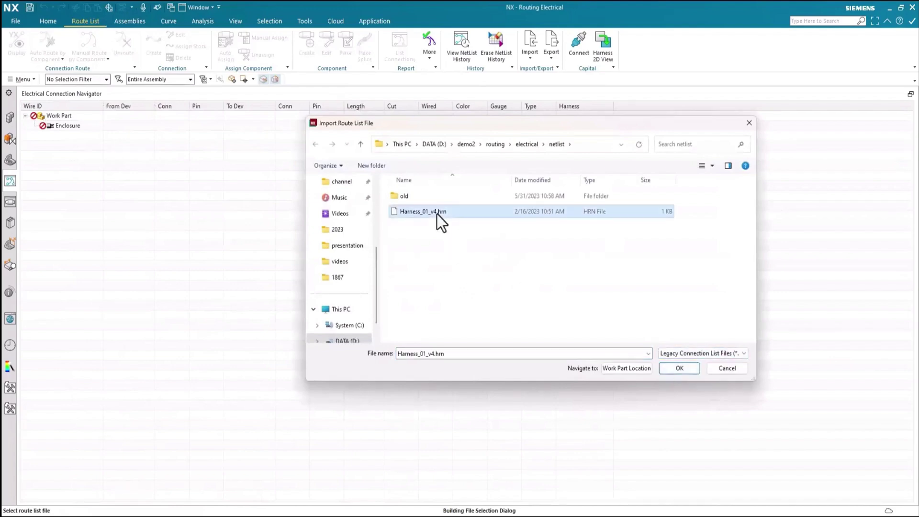
click(680, 368)
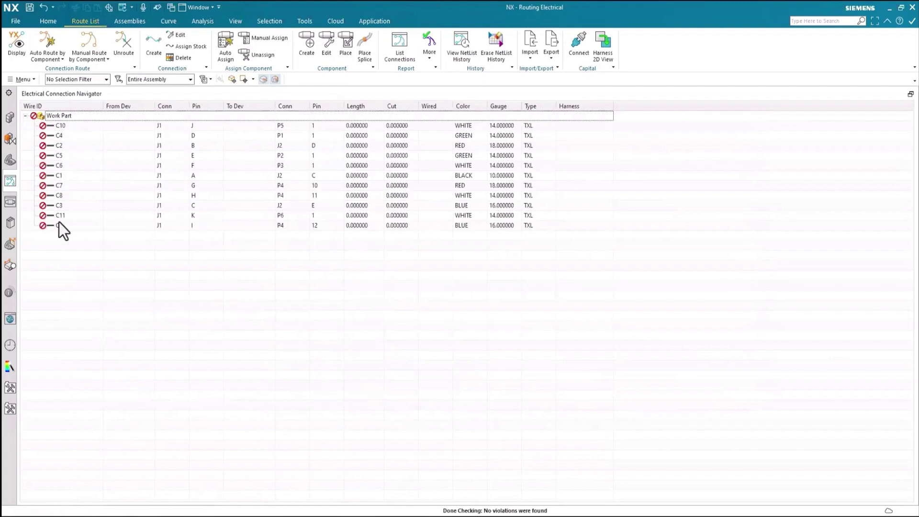
click(911, 94)
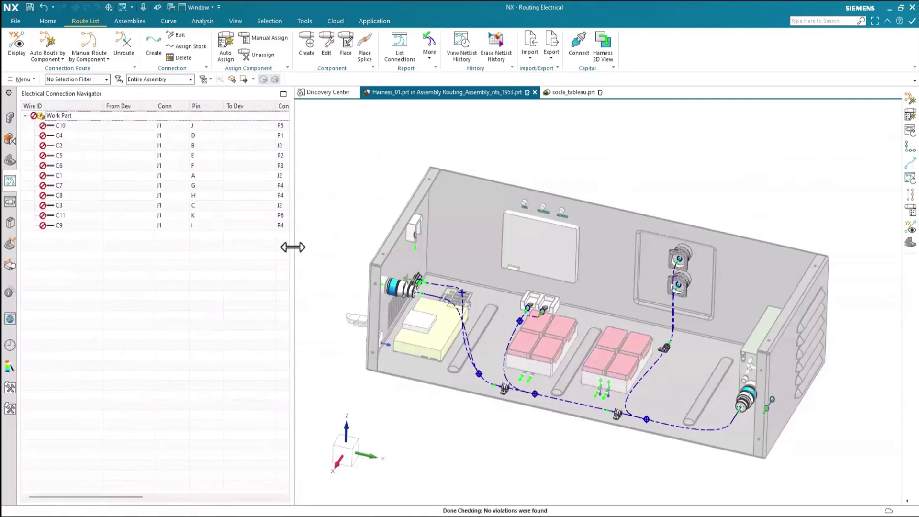
drag(292, 248, 222, 250)
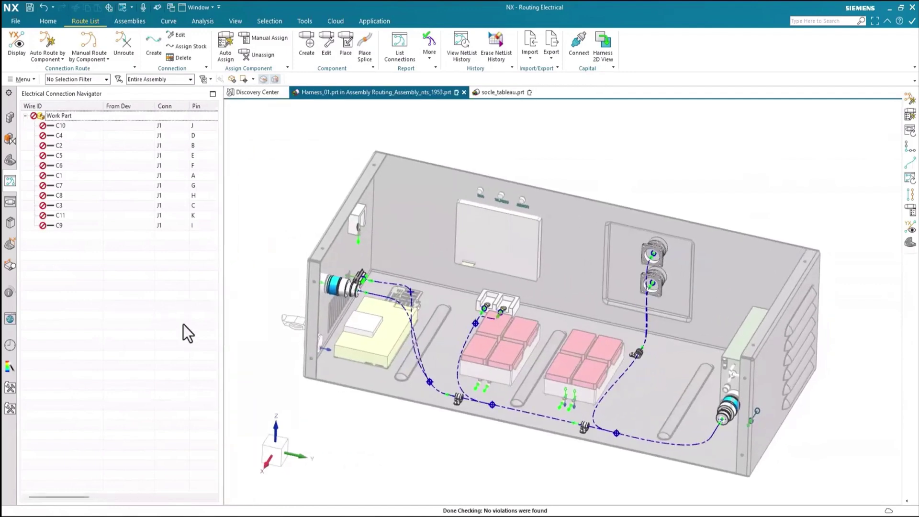
- Auto-route all connections in the work part at component level, check connection C4 in the status report, and close the report
right_click(62, 120)
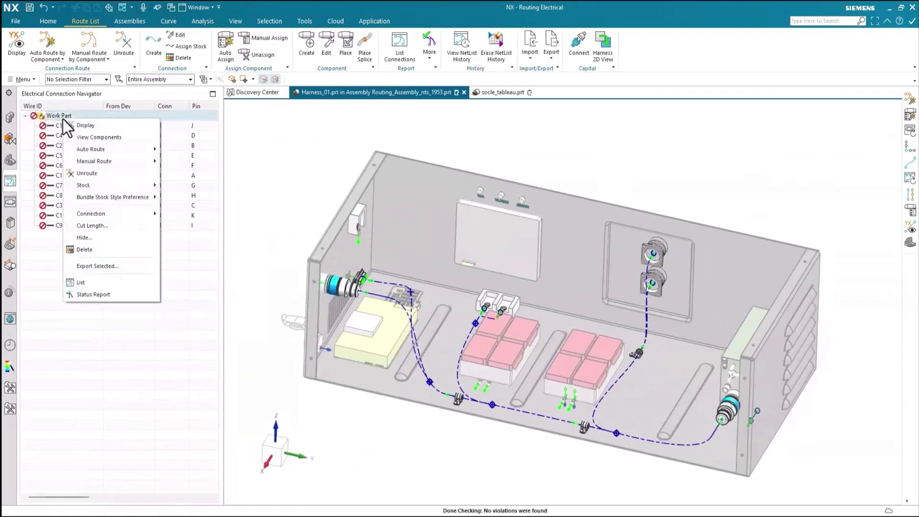
mouse_move(88, 148)
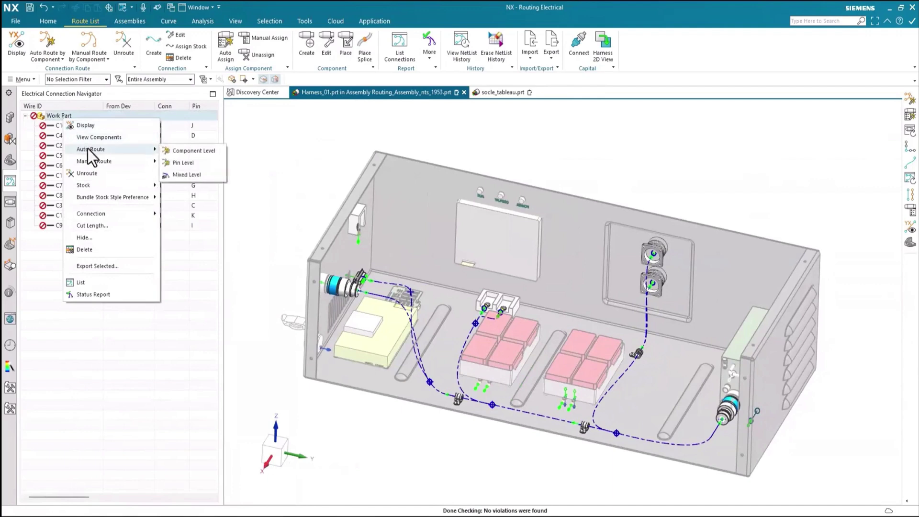
click(191, 152)
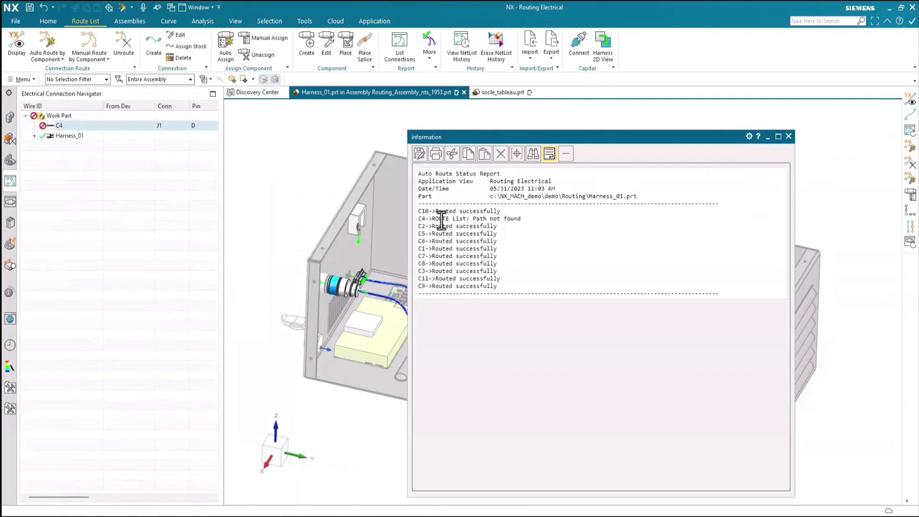
drag(419, 219, 529, 221)
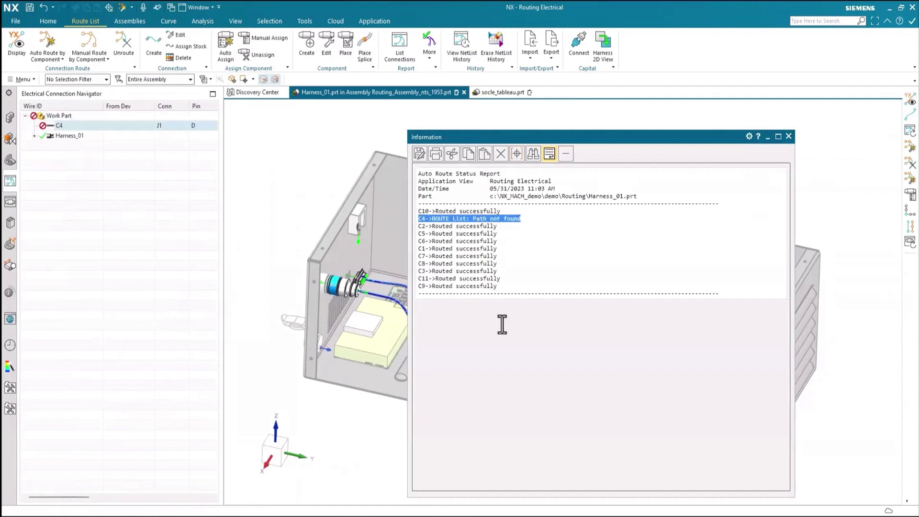
click(790, 137)
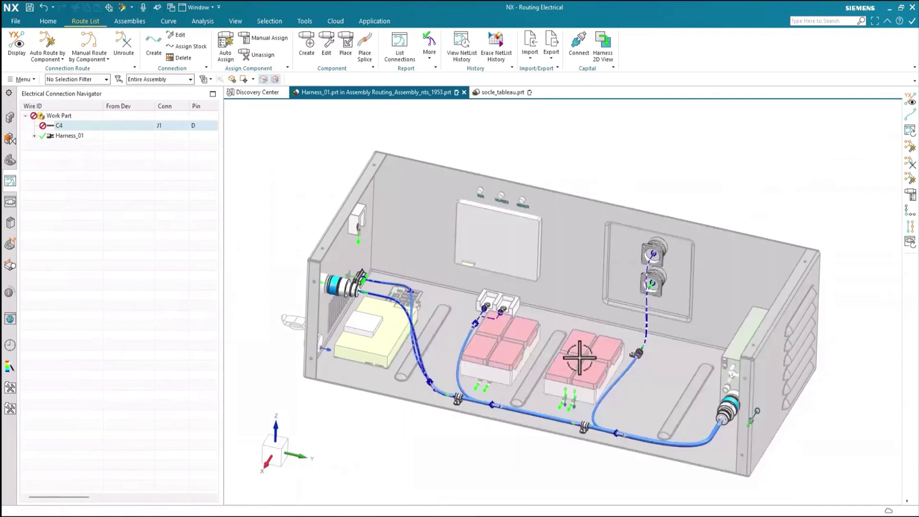
- Examine the routed bundles and wire ends around the clamp near the panel connectors and at the yellow ring terminals
scroll(477, 436, up, 2)
scroll(488, 421, up, 1)
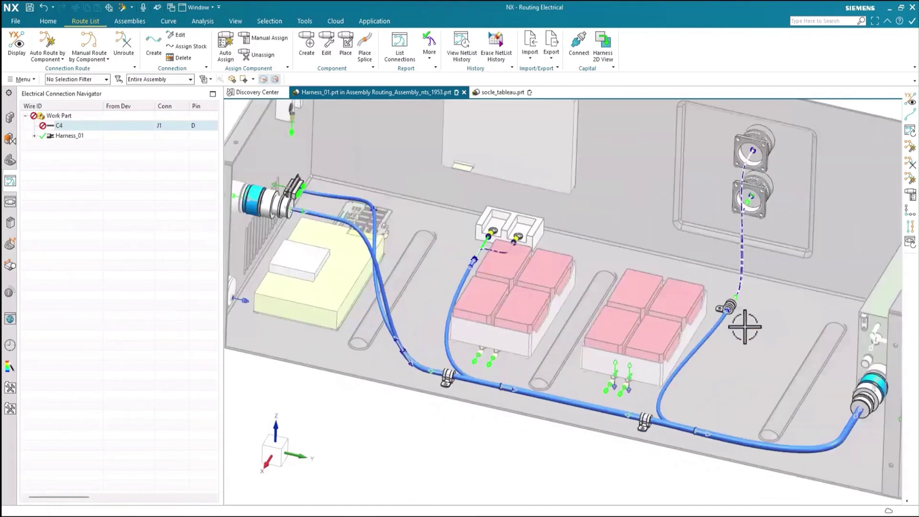
mouse_move(743, 324)
middle_down()
mouse_move(733, 324)
mouse_move(735, 338)
middle_up()
scroll(762, 280, up, 5)
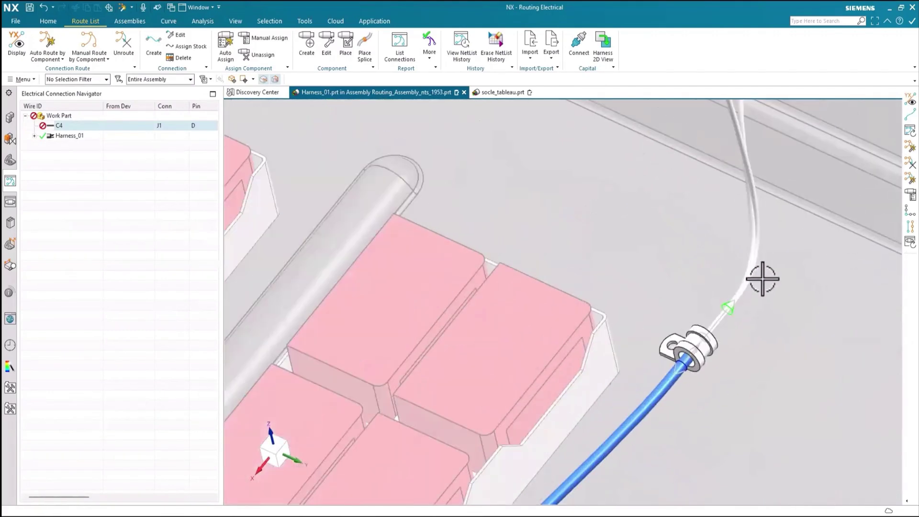
scroll(762, 281, down, 4)
middle_drag(697, 304, 495, 195)
scroll(498, 191, up, 4)
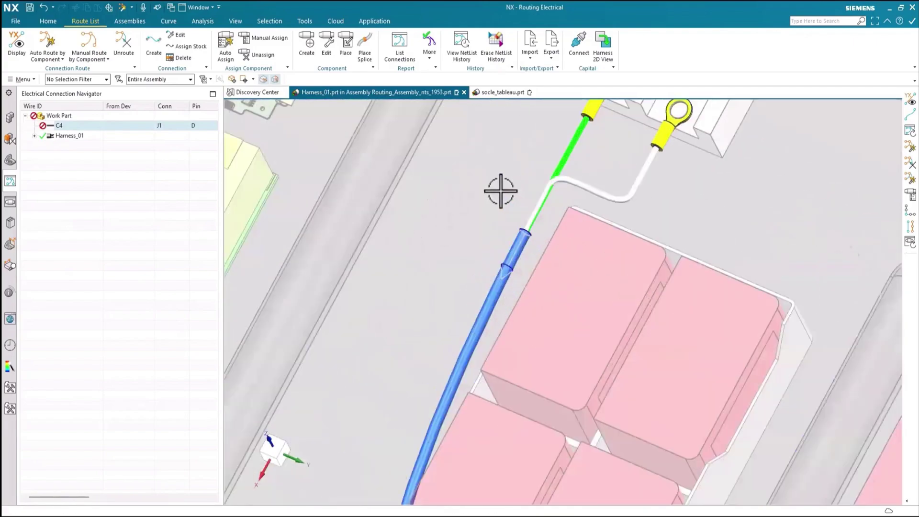
- Display unrouted connection C4 in the model to see which two connectors it links
scroll(576, 231, down, 2)
scroll(576, 231, down, 3)
middle_drag(602, 261, 255, 201)
right_click(58, 126)
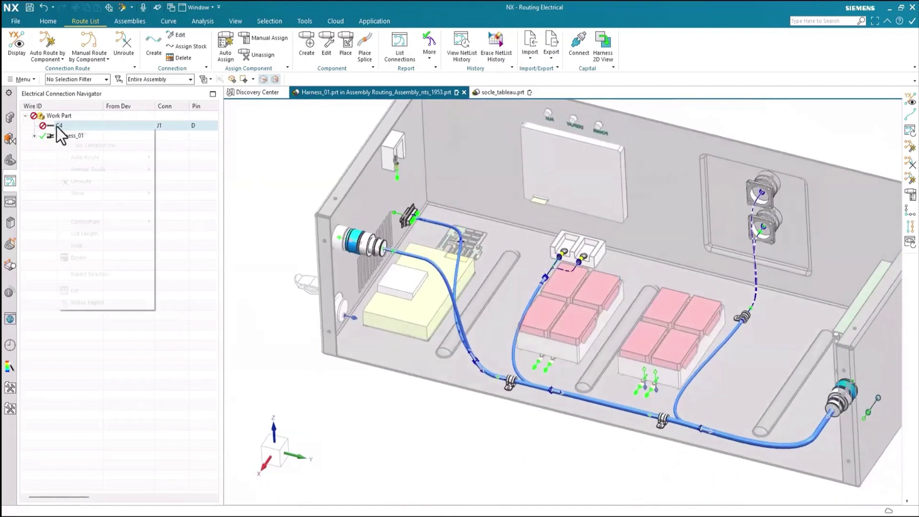
click(79, 184)
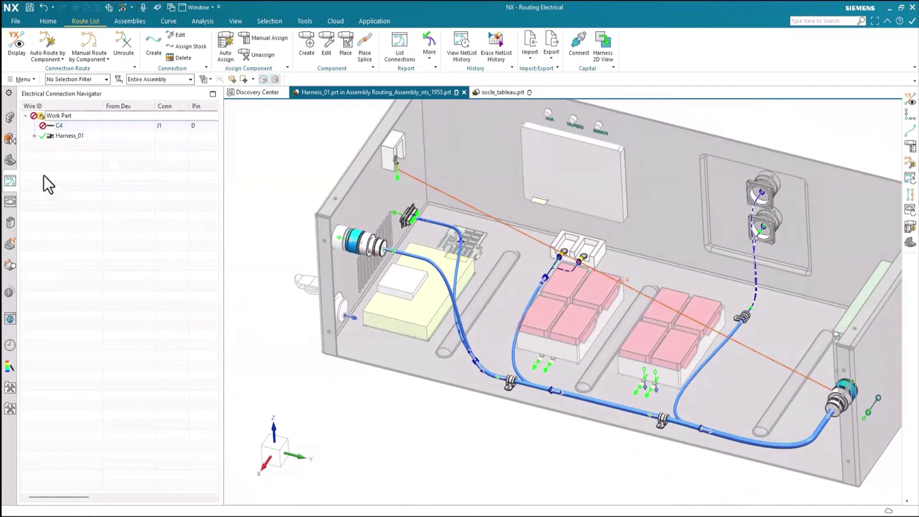
- Expand Harness_01 and review its full connection table, highlight wire C10's route in the model, and clear the selection
click(34, 136)
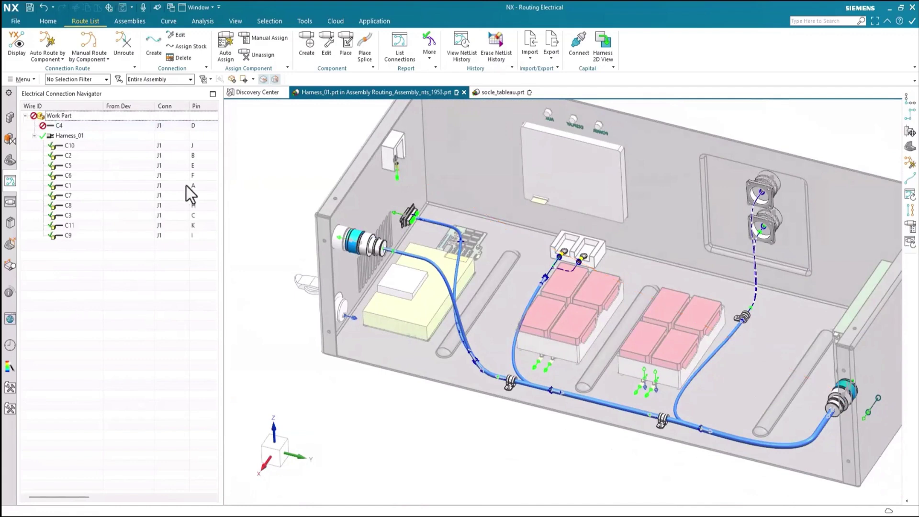
click(213, 94)
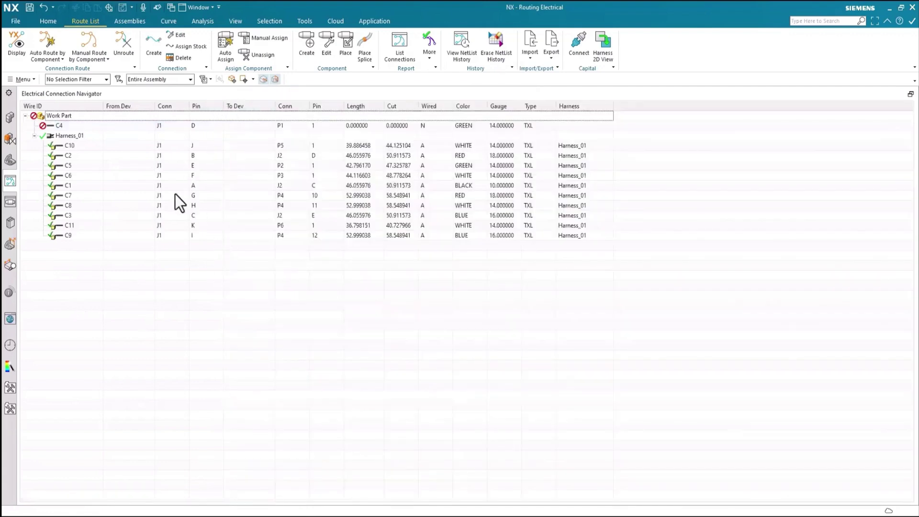
click(87, 145)
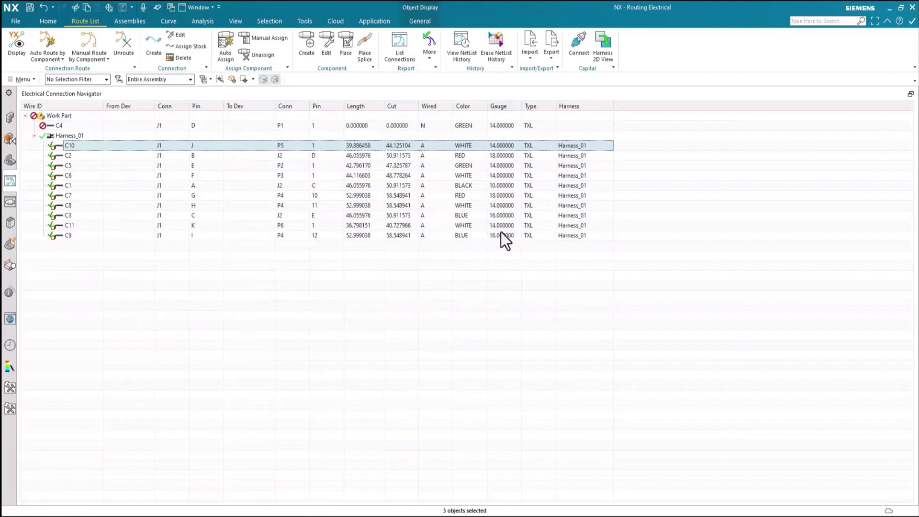
click(911, 94)
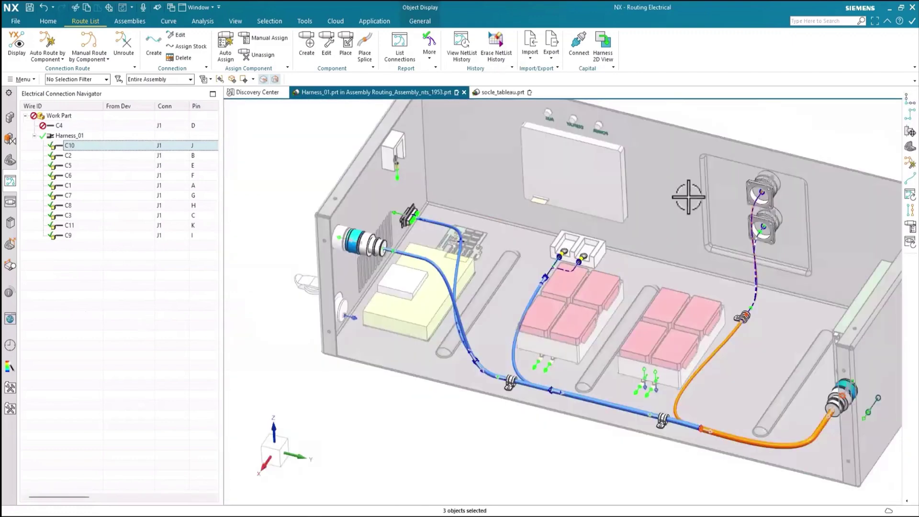
click(72, 286)
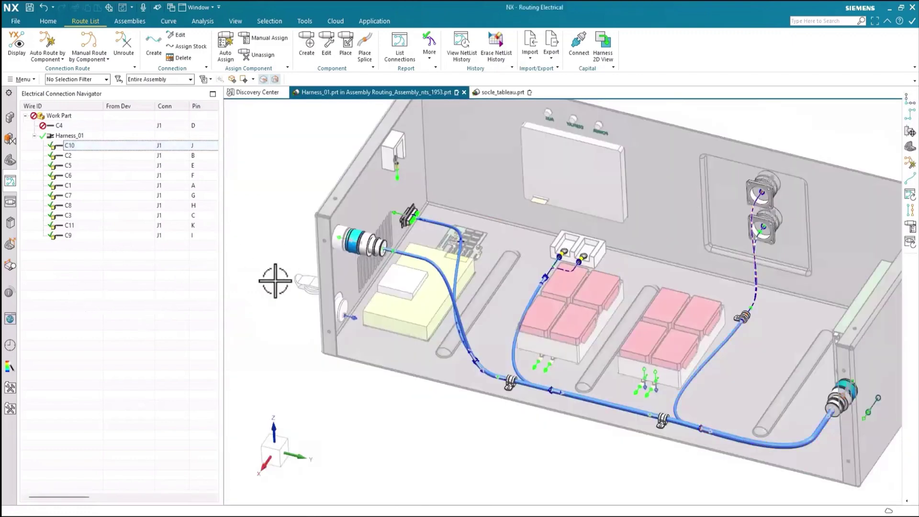
- Edit the spline path beside the circuit board, moving Point 2 to about Y 8.399 and Z 3.190 in, and fit the assembly
middle_drag(417, 238, 475, 241)
scroll(475, 241, up, 3)
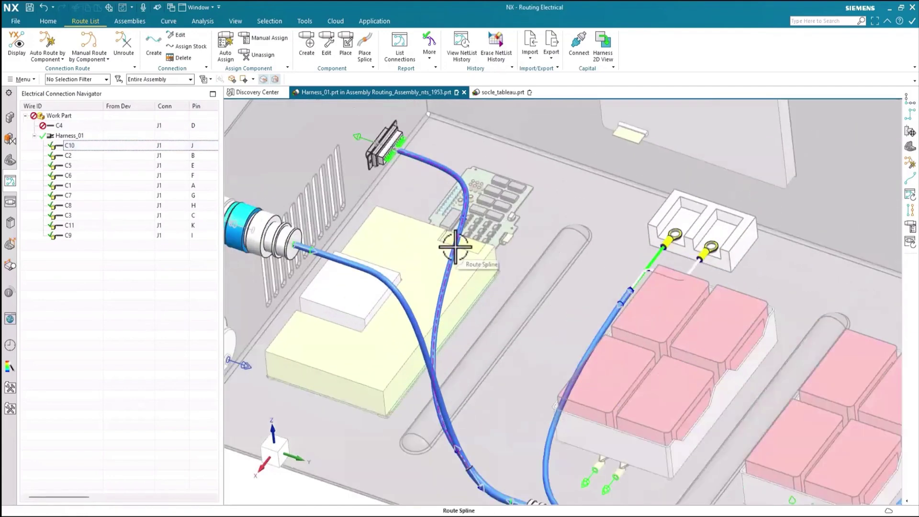
double_click(455, 247)
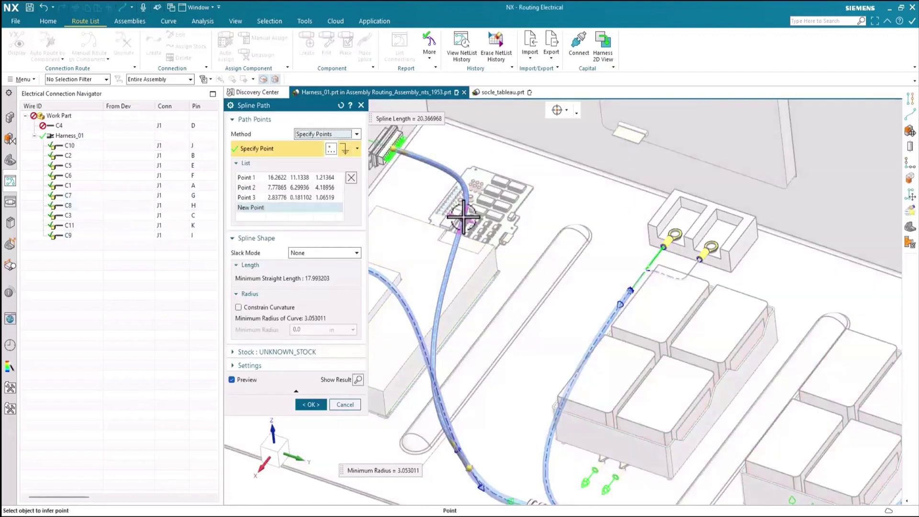
click(470, 221)
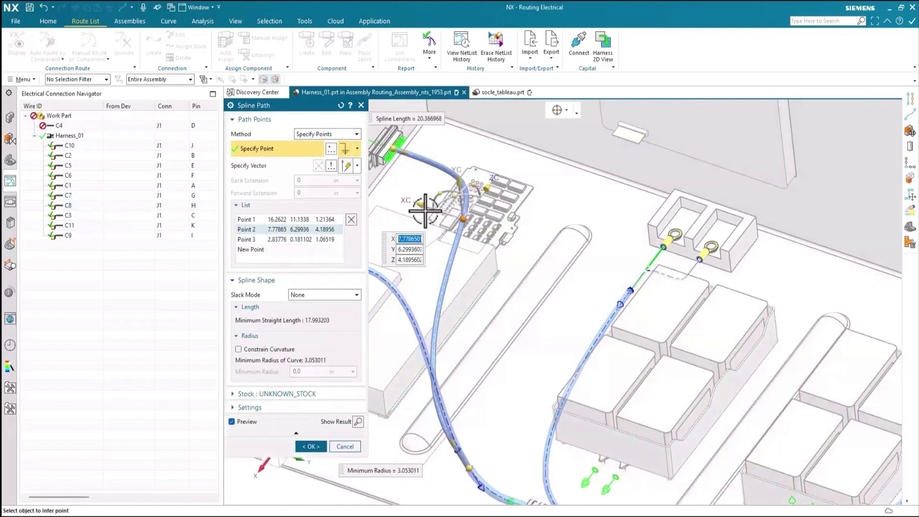
drag(461, 185, 474, 234)
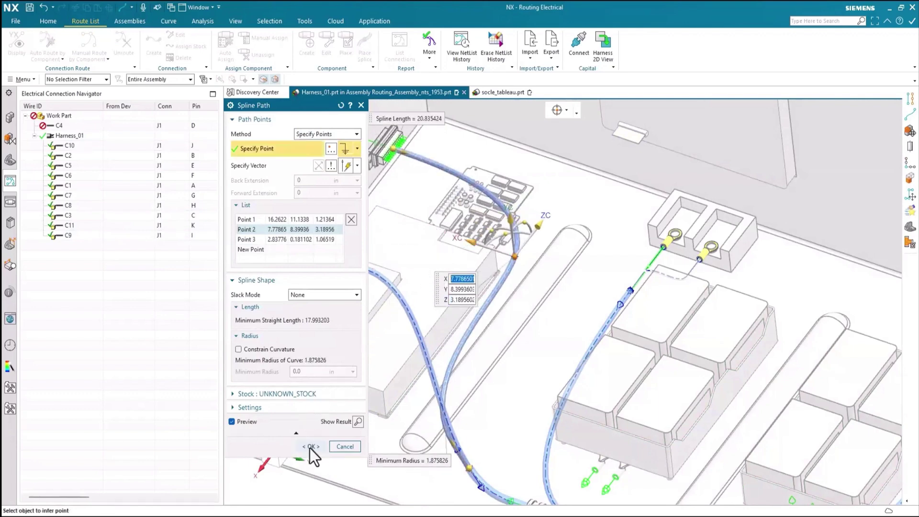
click(309, 447)
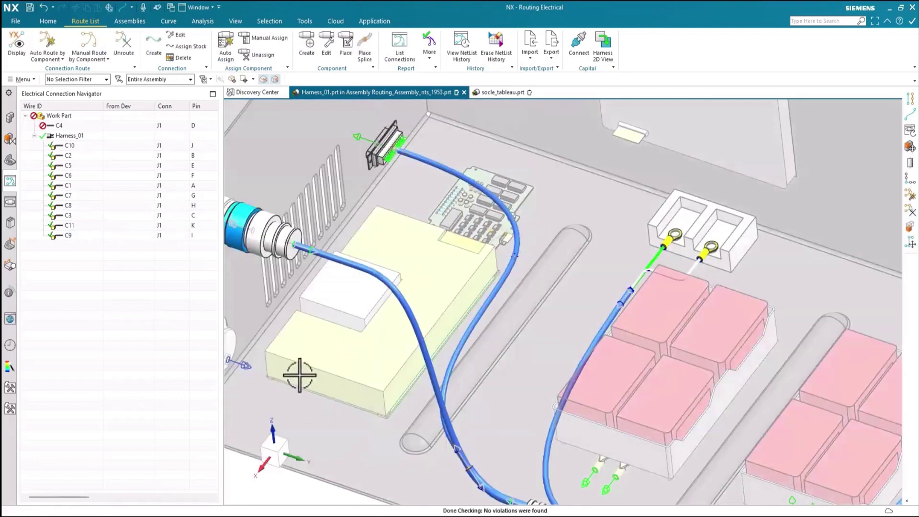
key(ctrl+f)
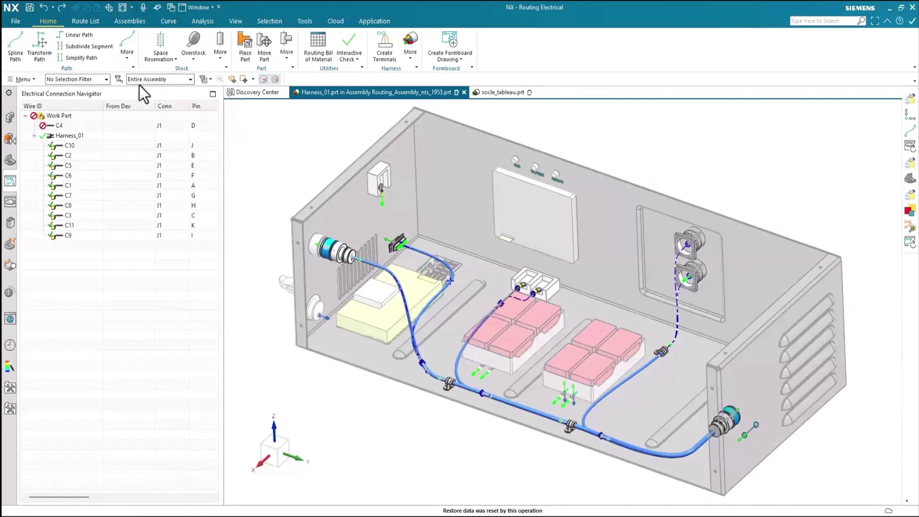
- Heal a direct spline path with 1 in extensions from the bundle end before the first clamp to the upper wall-mounted terminal
click(124, 59)
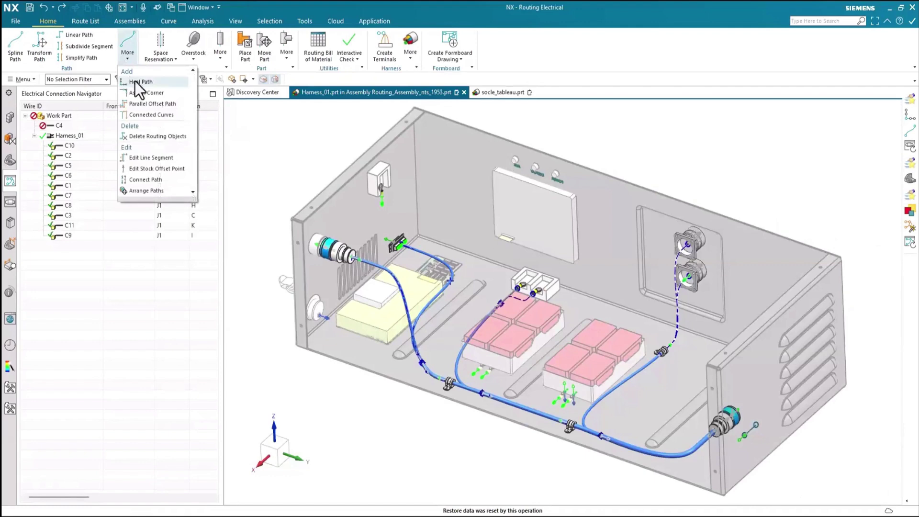
click(139, 83)
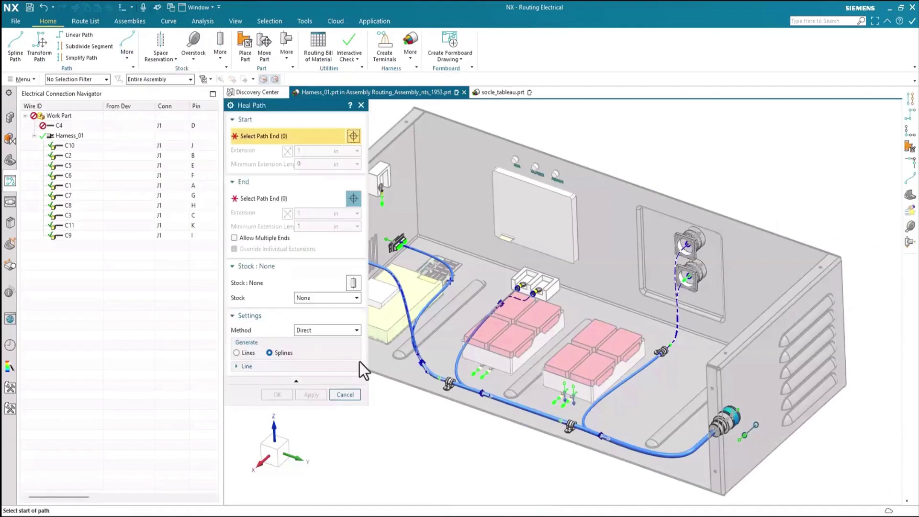
scroll(662, 368, down, 2)
scroll(480, 330, up, 4)
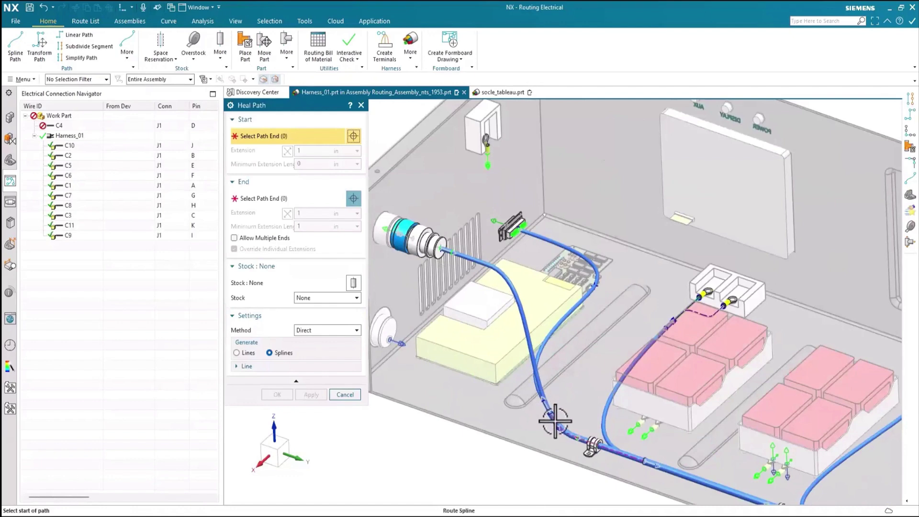
click(554, 421)
click(489, 155)
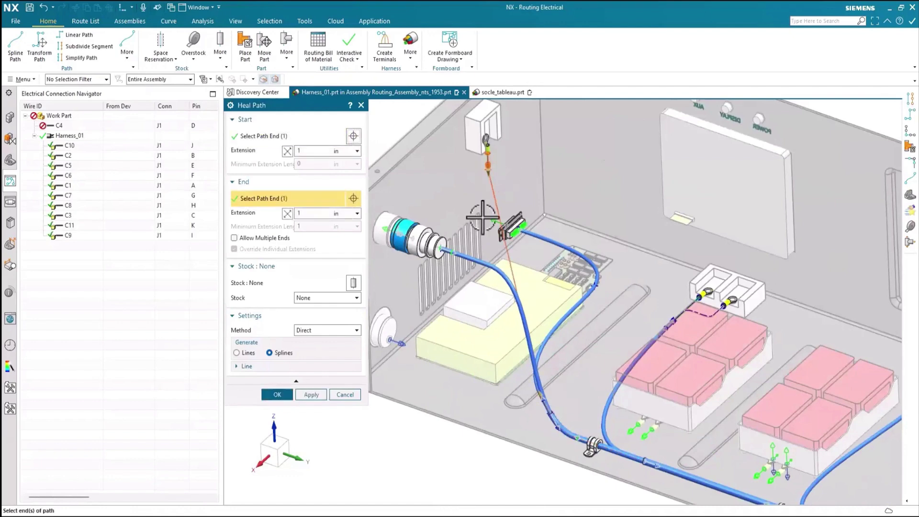
click(275, 394)
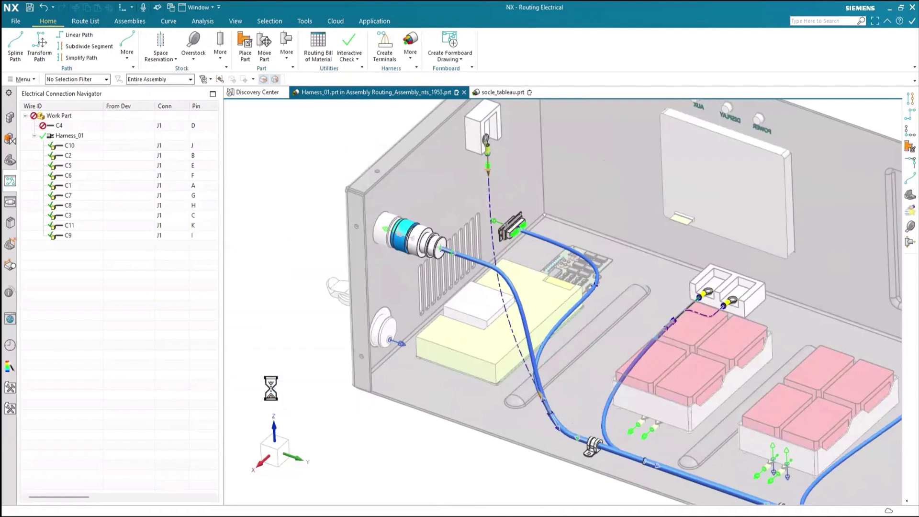
- Auto-route connection C4 at component level along the new path
click(61, 127)
right_click(61, 127)
mouse_move(91, 156)
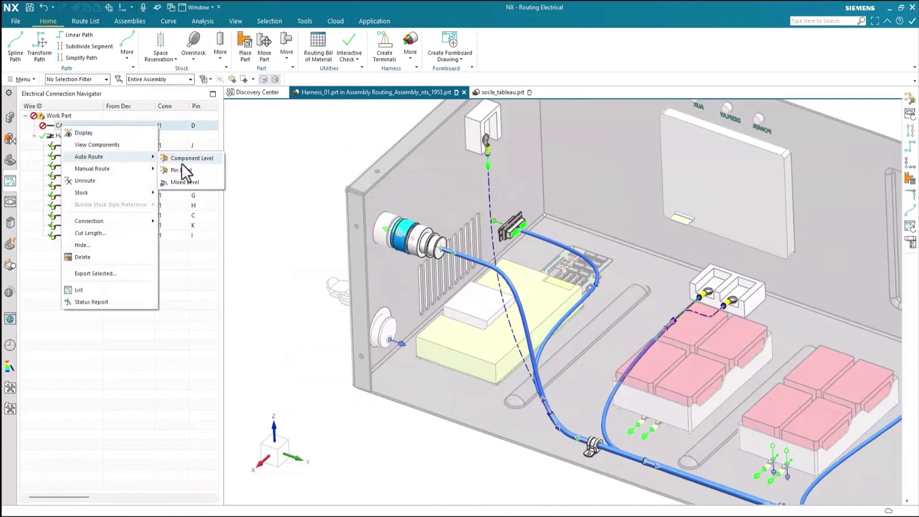
click(189, 165)
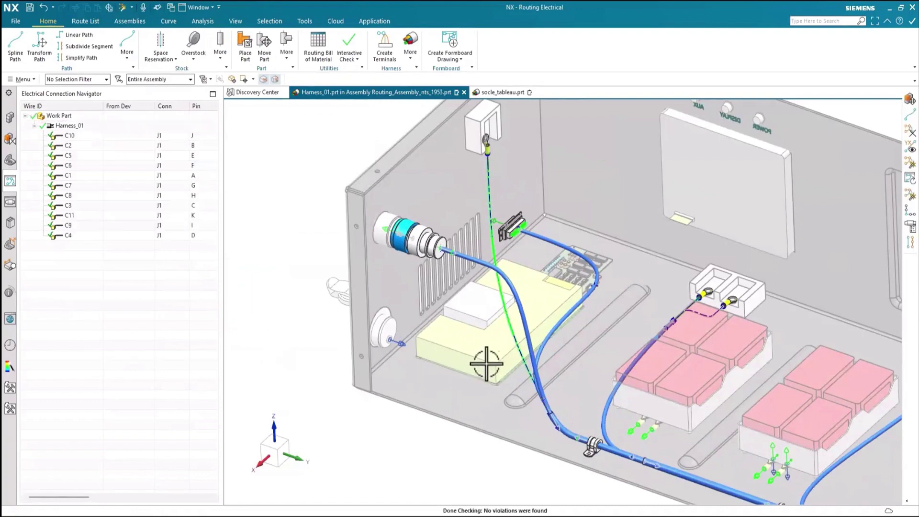
- Move the clamp nearest the yellow box outward along XC to about X 17.26 in, with its routing objects following
scroll(481, 141, up, 5)
mouse_move(473, 176)
middle_down()
mouse_move(448, 181)
mouse_move(472, 189)
middle_up()
scroll(398, 168, down, 5)
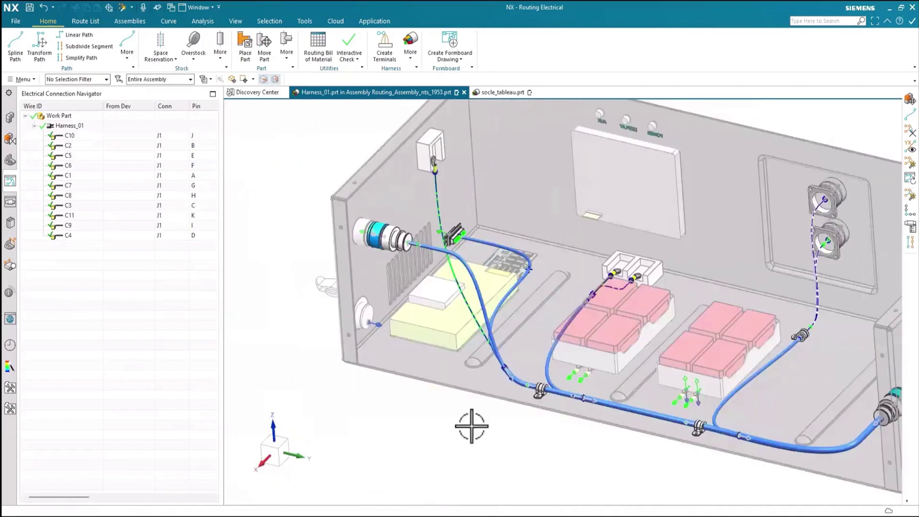
scroll(595, 439, up, 3)
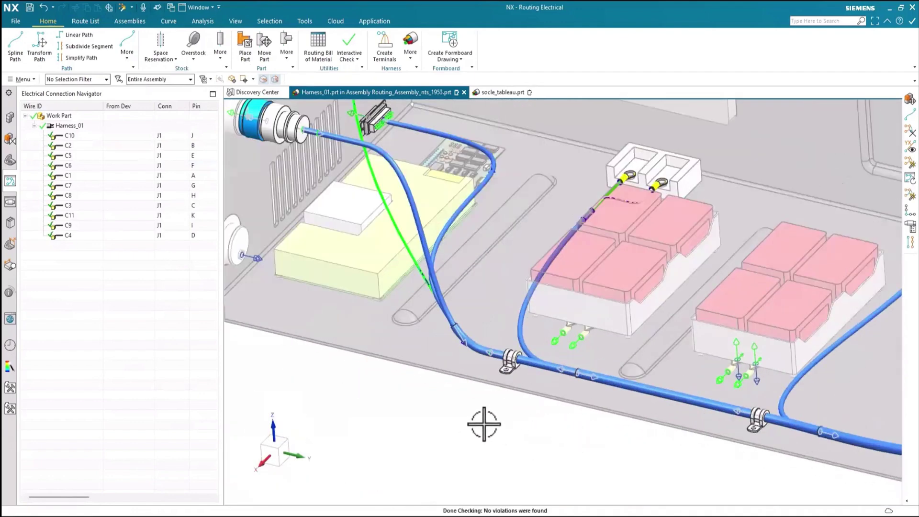
right_click(506, 365)
click(559, 378)
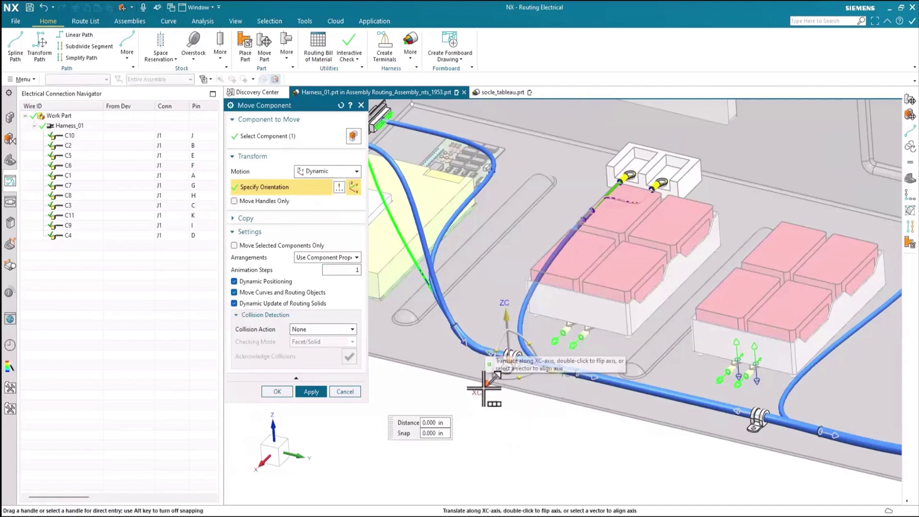
drag(485, 389, 480, 391)
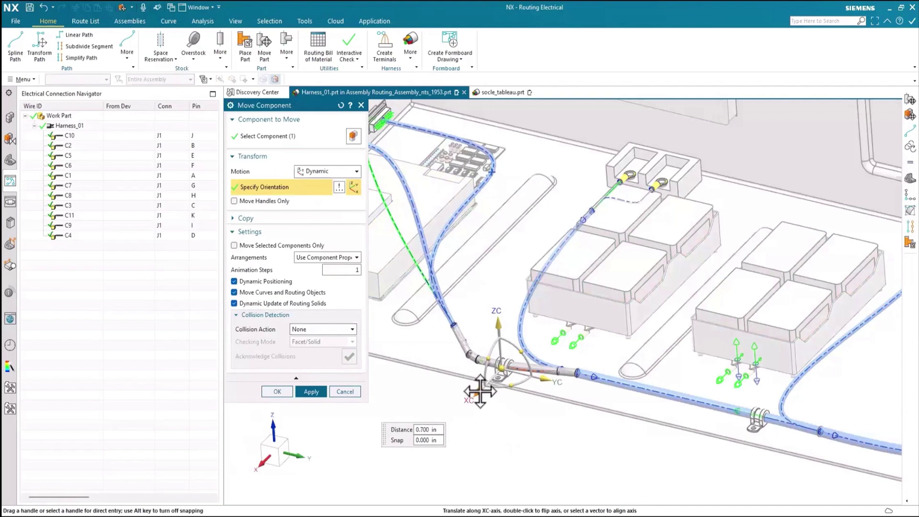
drag(479, 390, 477, 385)
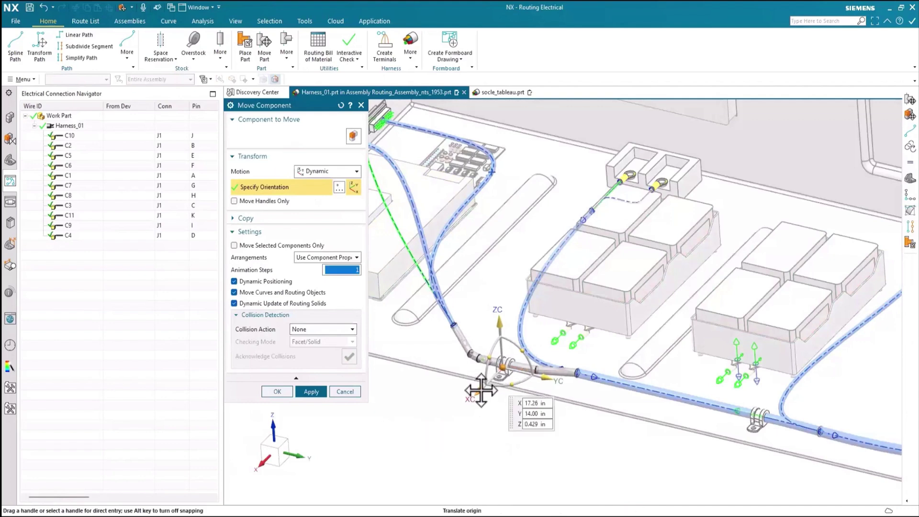
click(269, 393)
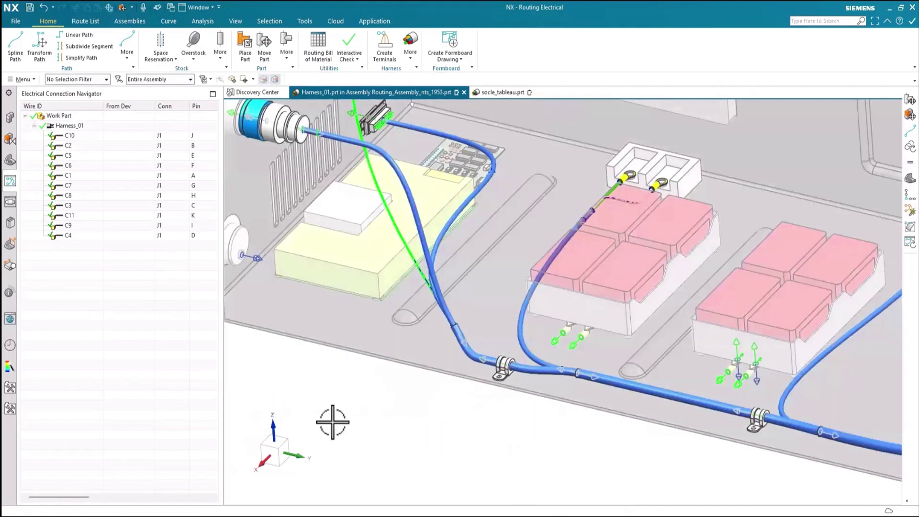
middle_drag(469, 341, 466, 372)
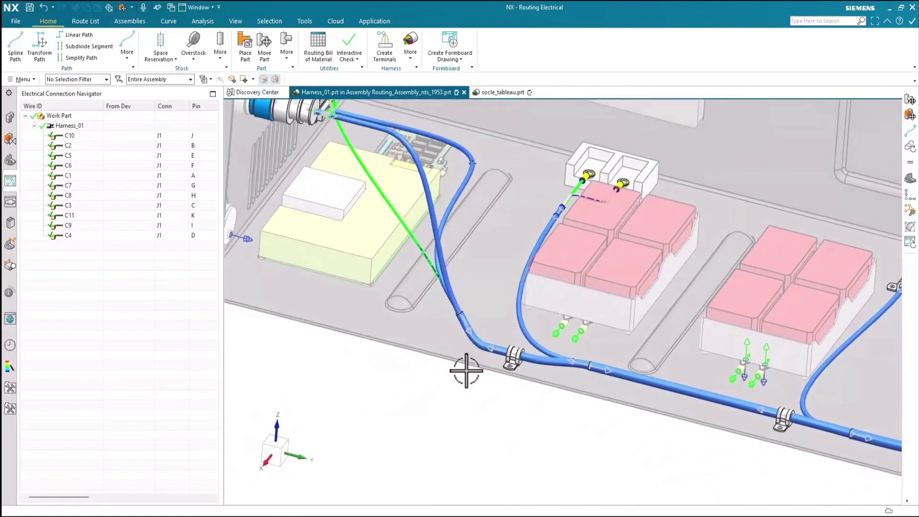
scroll(455, 397, down, 2)
scroll(456, 402, down, 2)
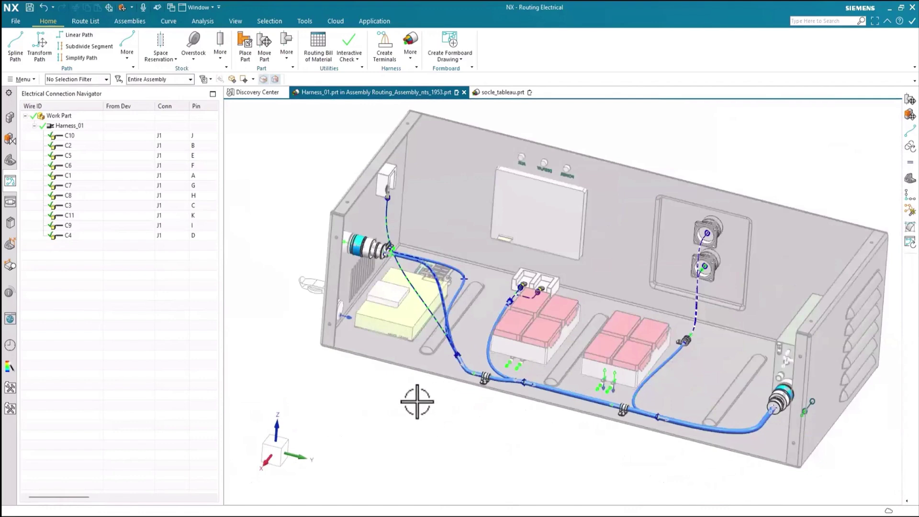
middle_drag(412, 398, 424, 402)
scroll(431, 406, down, 2)
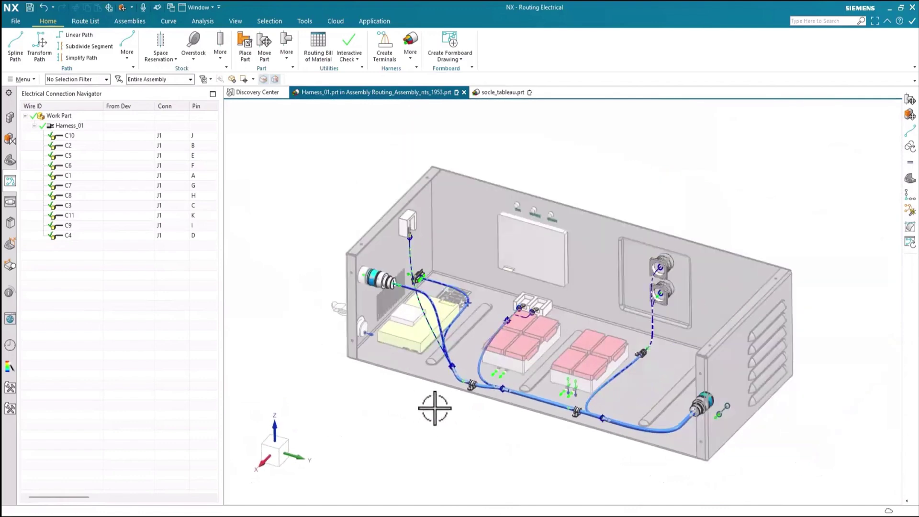
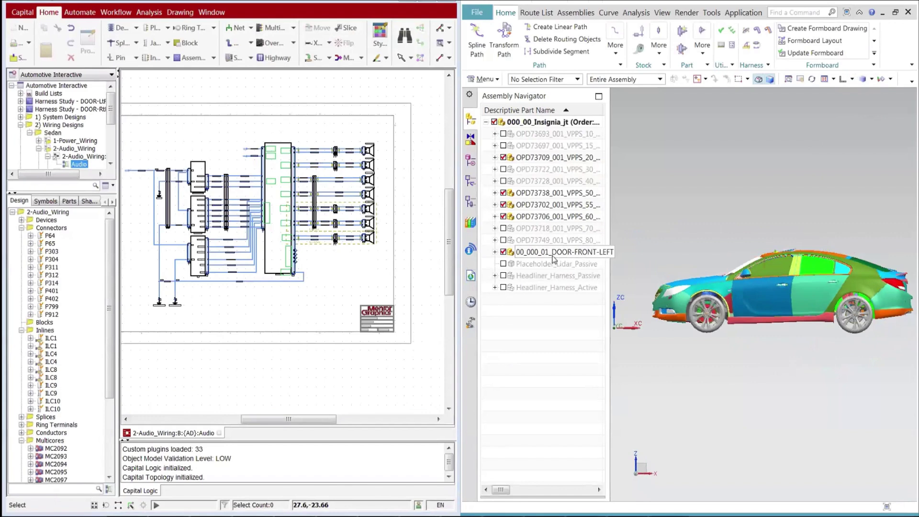
- Make the 00_000_01_DOOR-FRONT-LEFT component the displayed part and orient the view straight onto the door's outer face
click(551, 252)
right_click(554, 254)
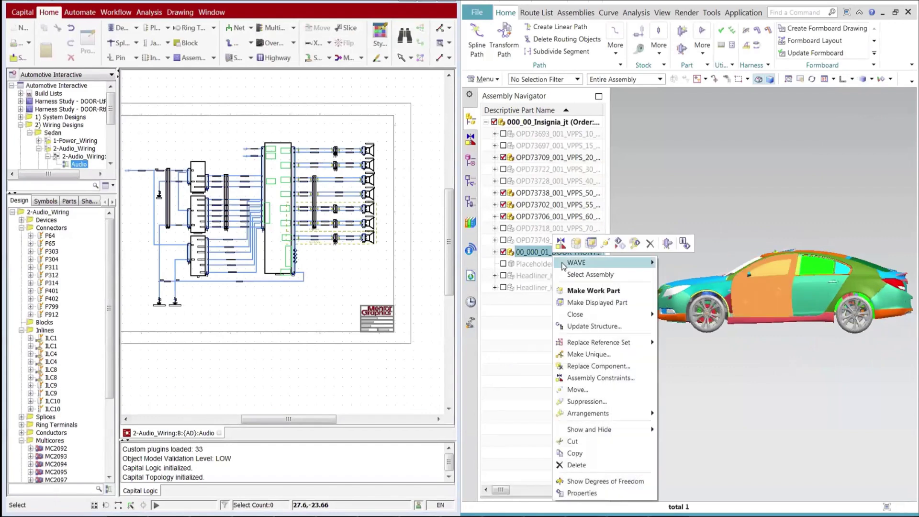
click(585, 304)
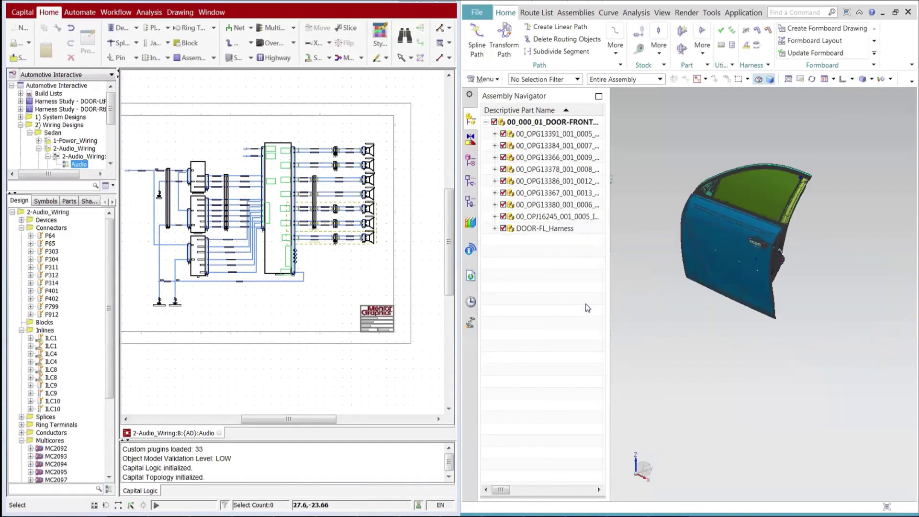
click(844, 81)
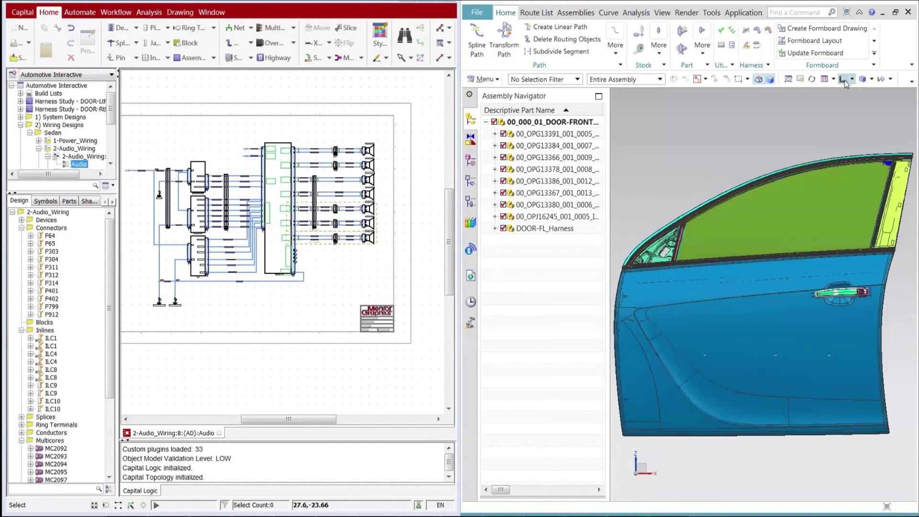
- Make the DOOR-FL_Harness component the work part
click(536, 230)
right_click(535, 230)
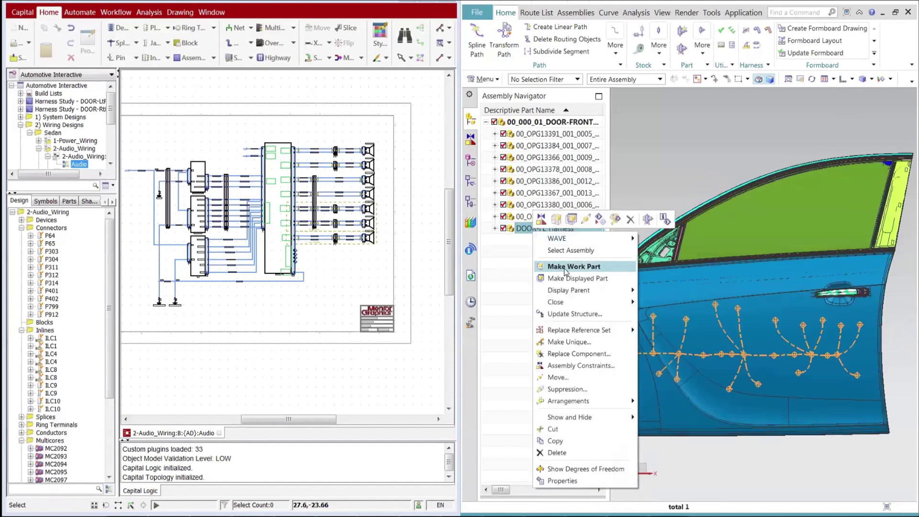
click(566, 267)
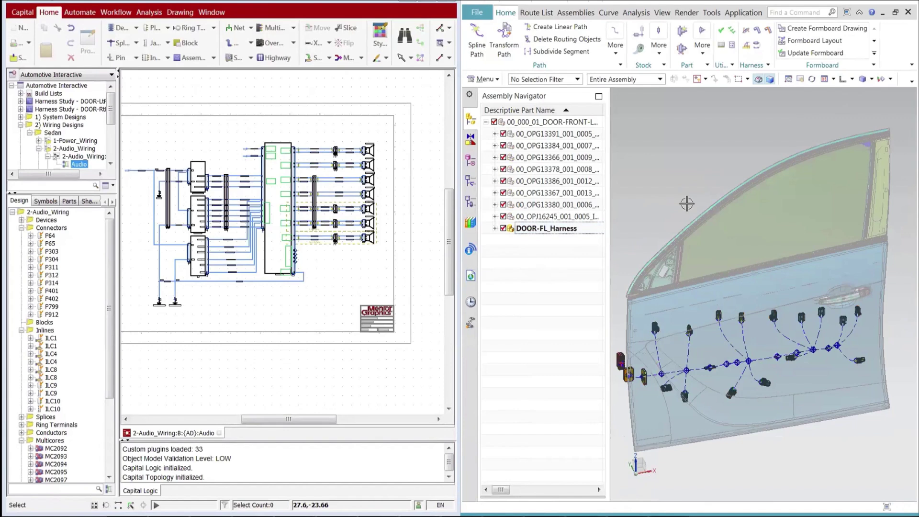
- Enable Capital connect mode in NX, then switch to Capital Logic and turn on NX Connect to link the two programs
click(536, 12)
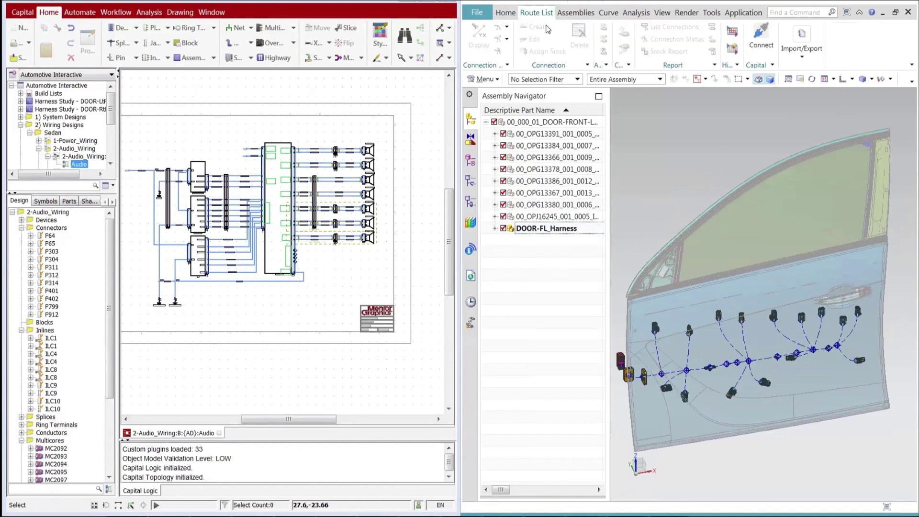
click(765, 42)
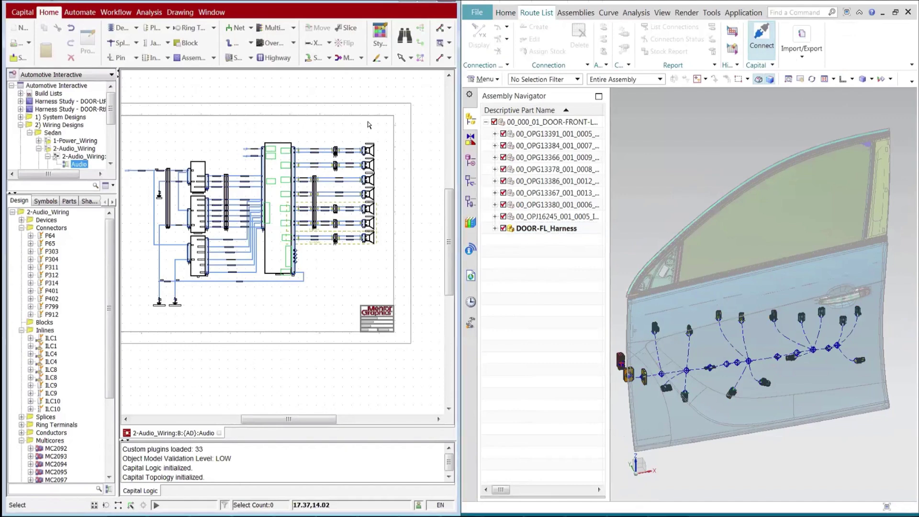
click(127, 14)
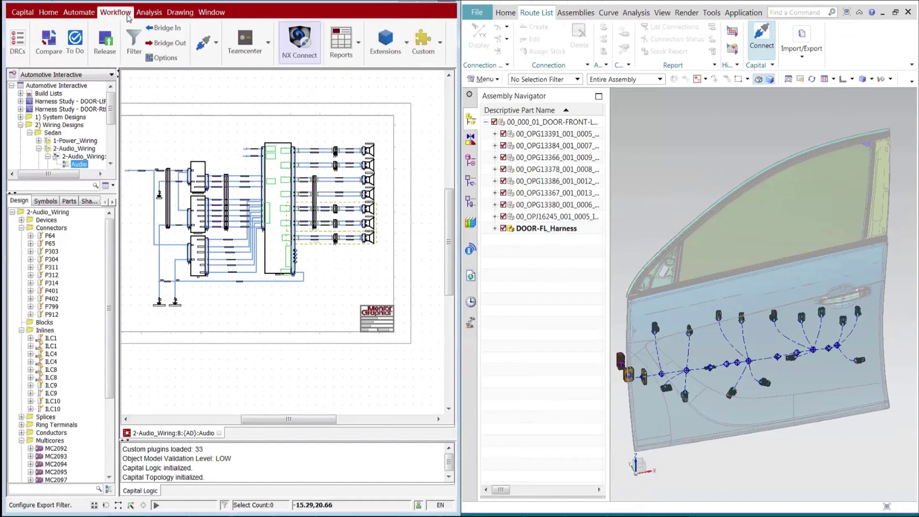
click(305, 62)
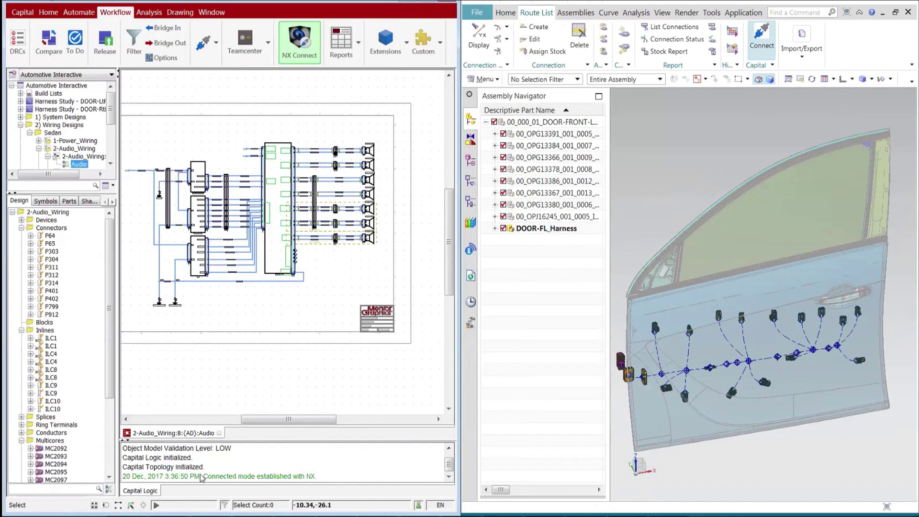
- Set the bridge filter of the SedanWiring logic build list to the DOOR-LTFT harness
click(20, 94)
click(30, 117)
click(79, 133)
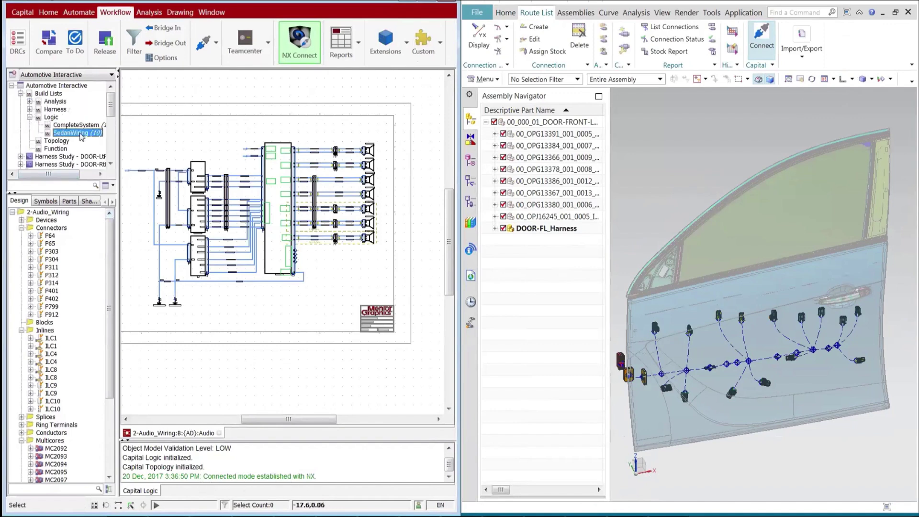
right_click(81, 137)
mouse_move(114, 165)
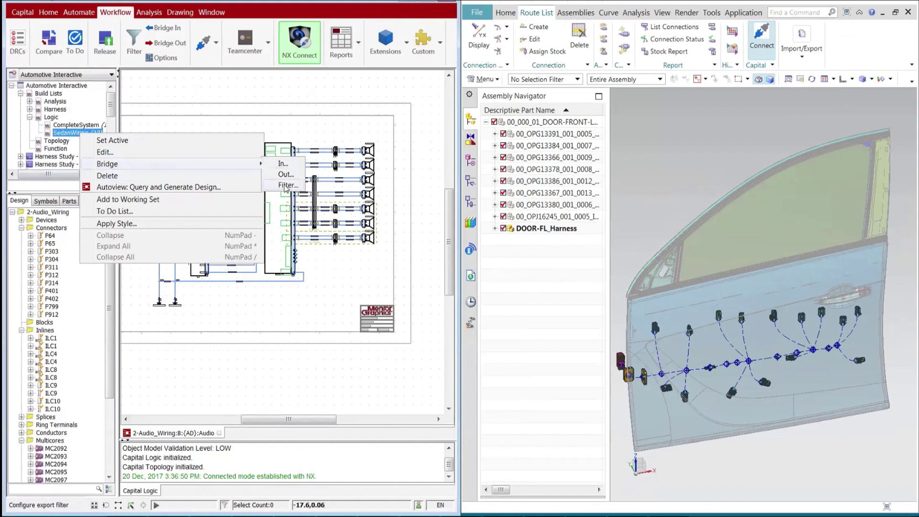
click(287, 185)
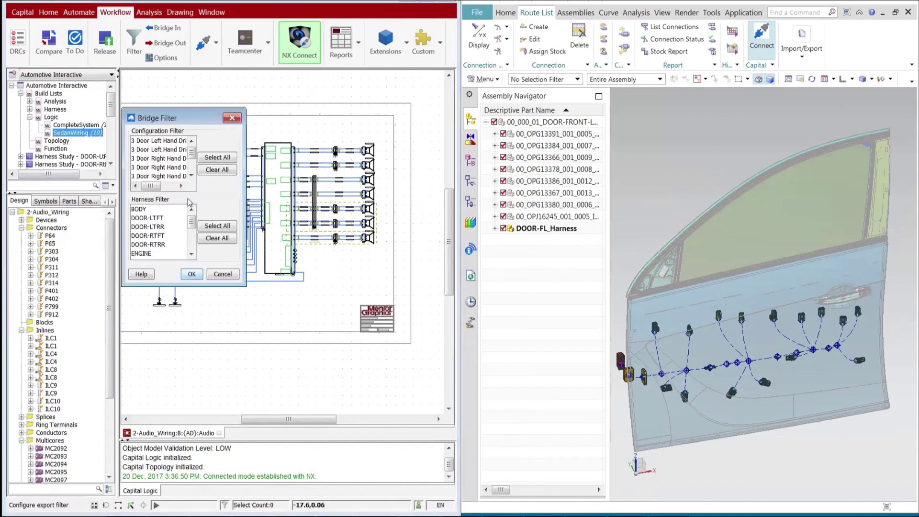
click(196, 277)
- Show the electrical components in NX, bridge out the SedanWiring build list from Capital Logic, and close the export report
click(470, 183)
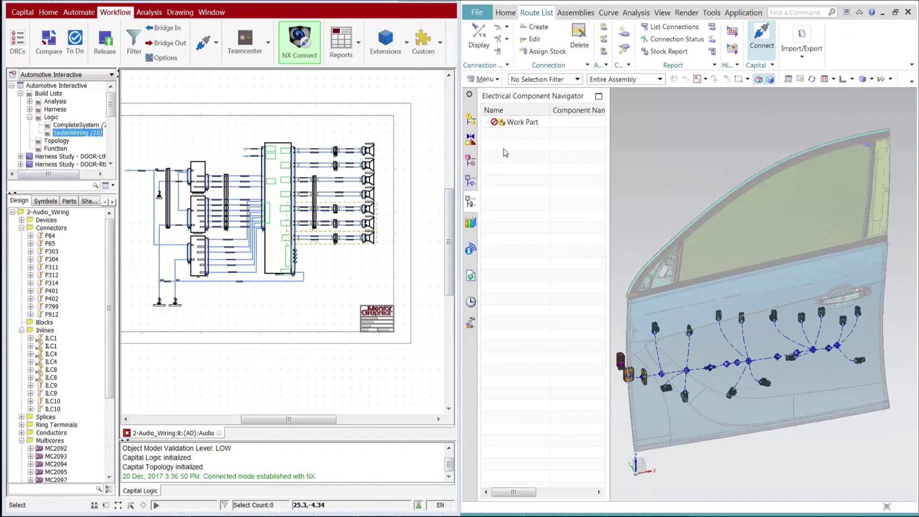
right_click(92, 133)
mouse_move(150, 167)
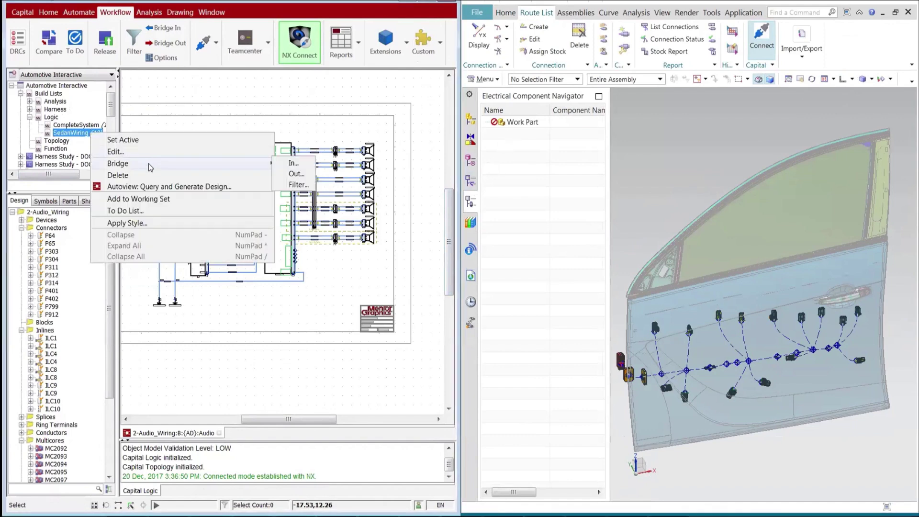
click(303, 175)
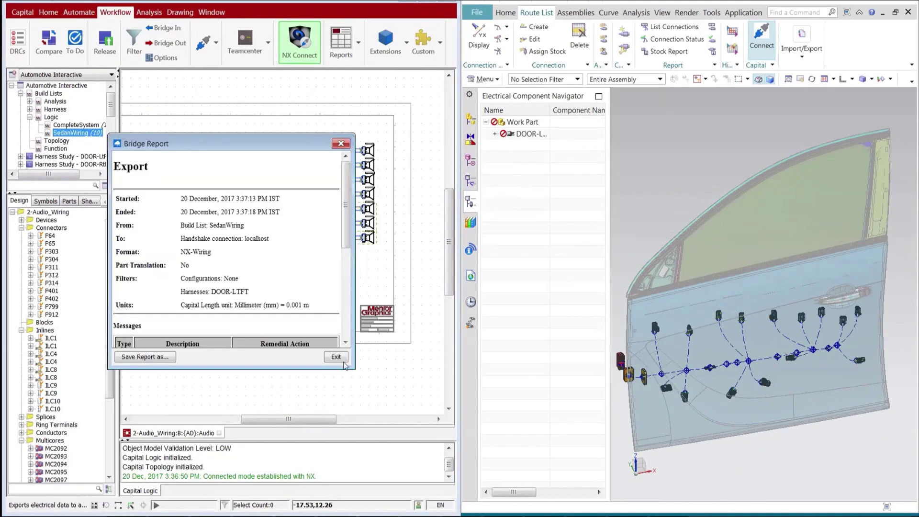
click(342, 360)
- Expand the DOOR-LtFt component list and cross-probe inline ILC1 from NX and connector P65 from Capital Logic
click(495, 134)
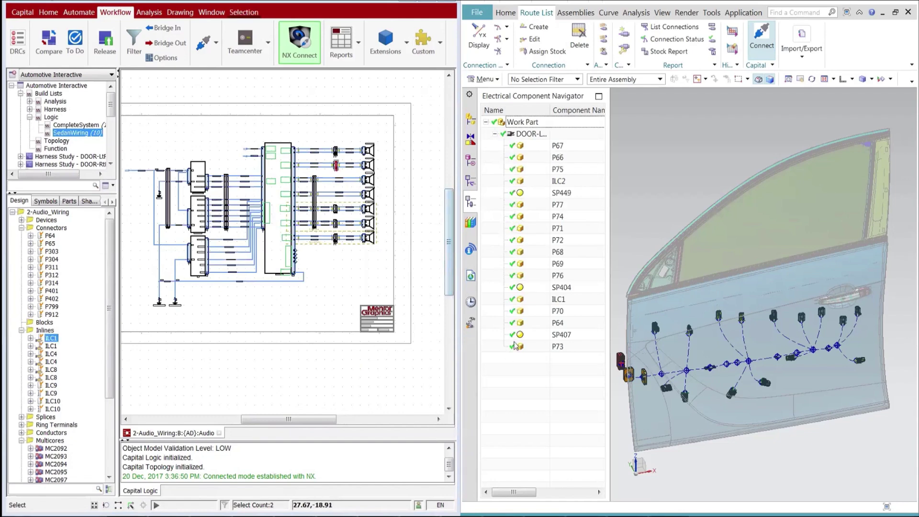
click(564, 303)
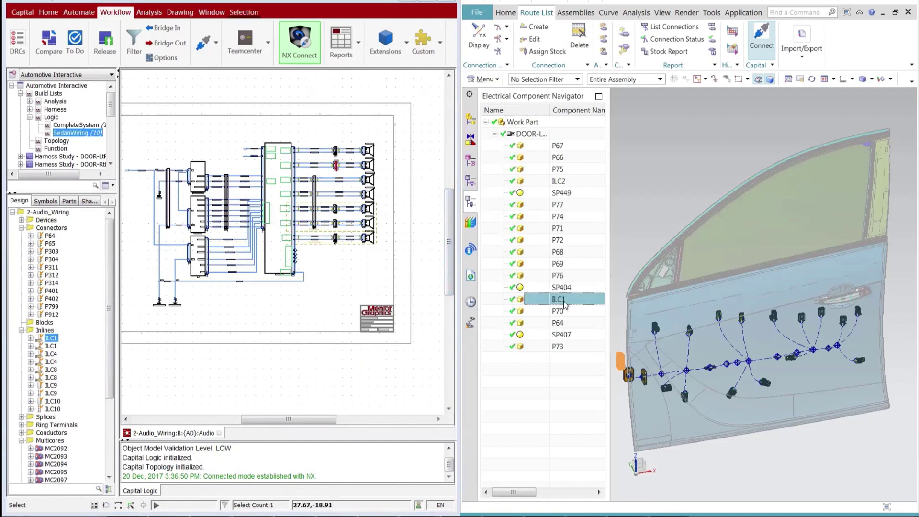
click(50, 244)
- List the electrical connections in NX and automatically route all DOOR-LtFt connections along the harness paths
click(471, 181)
click(495, 134)
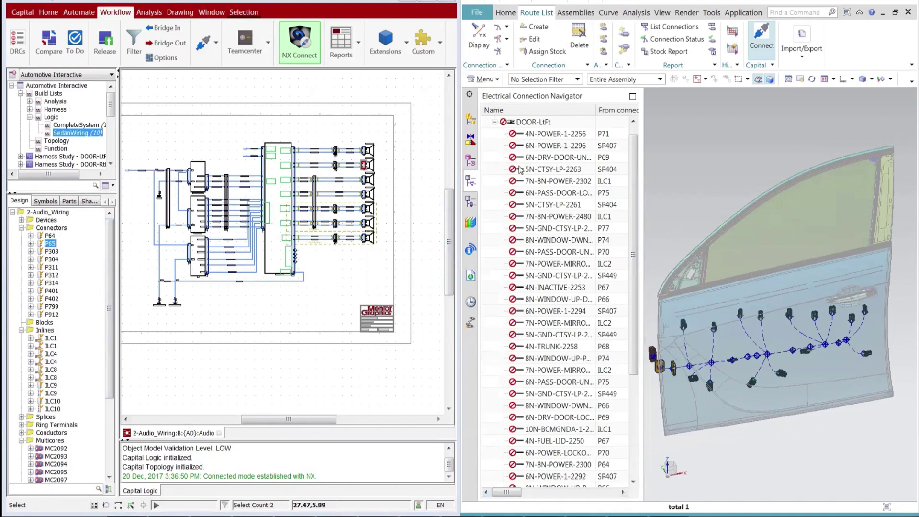
click(540, 123)
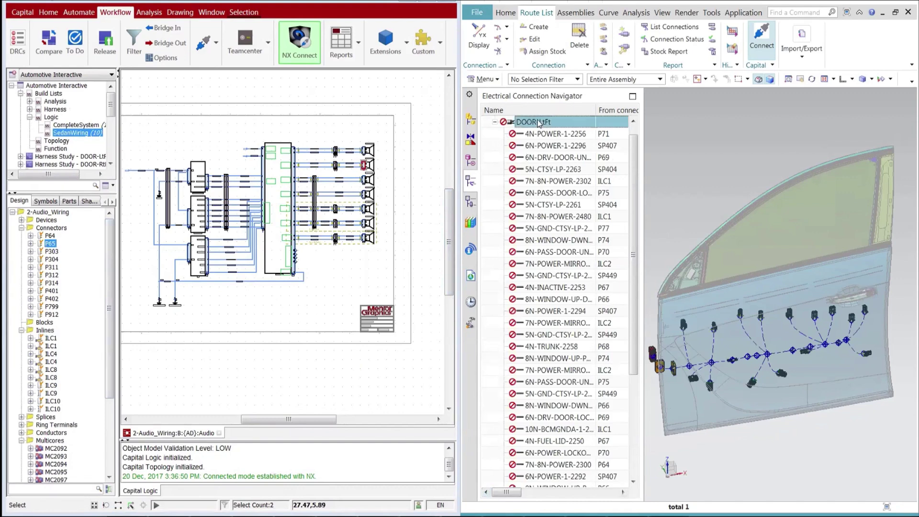
right_click(539, 123)
mouse_move(569, 152)
click(684, 151)
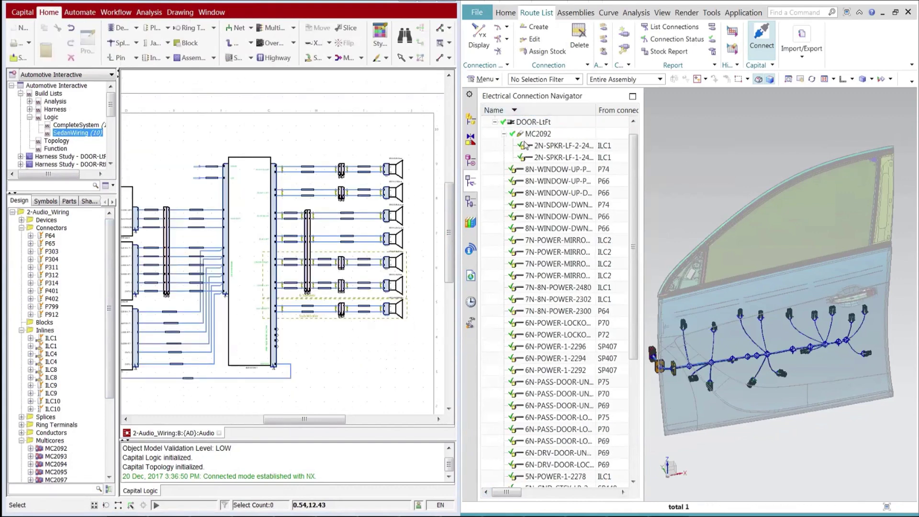
- Cross-probe wires 2N-SPKR-LF-2-2475 and 2N-SPKR-LF-1-2473 and multicore MC2092 between the schematic and the door harness
click(558, 146)
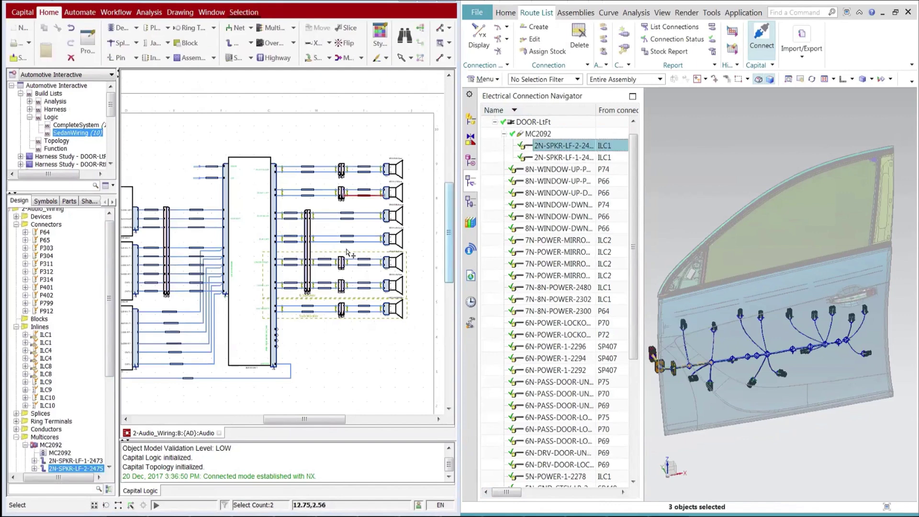
scroll(401, 202, up, 2)
scroll(401, 202, up, 1)
click(363, 183)
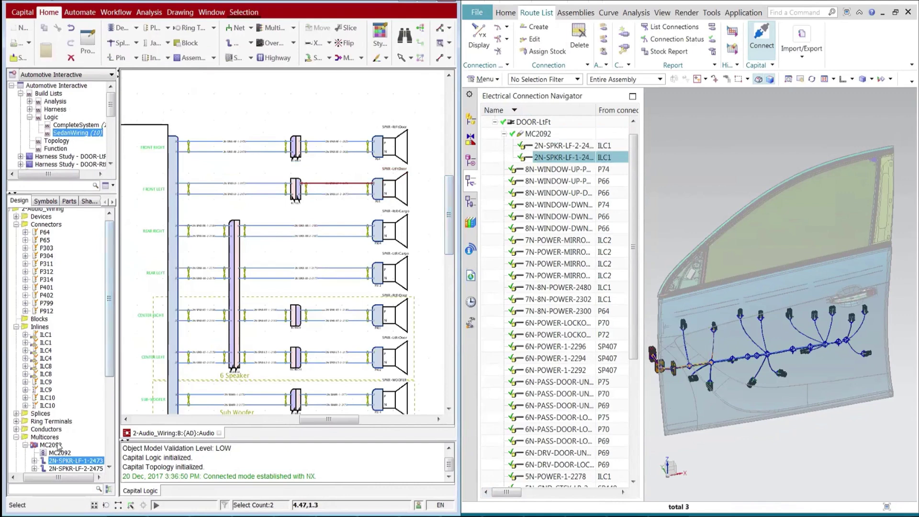
click(555, 134)
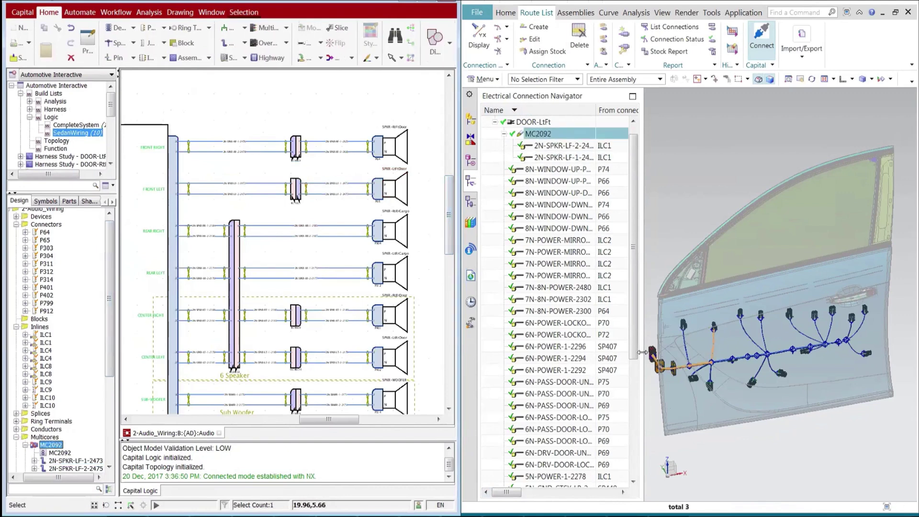
- Cross-probe connector P65 and inline ILC1 from the NX electrical component list to the audio schematic
click(470, 202)
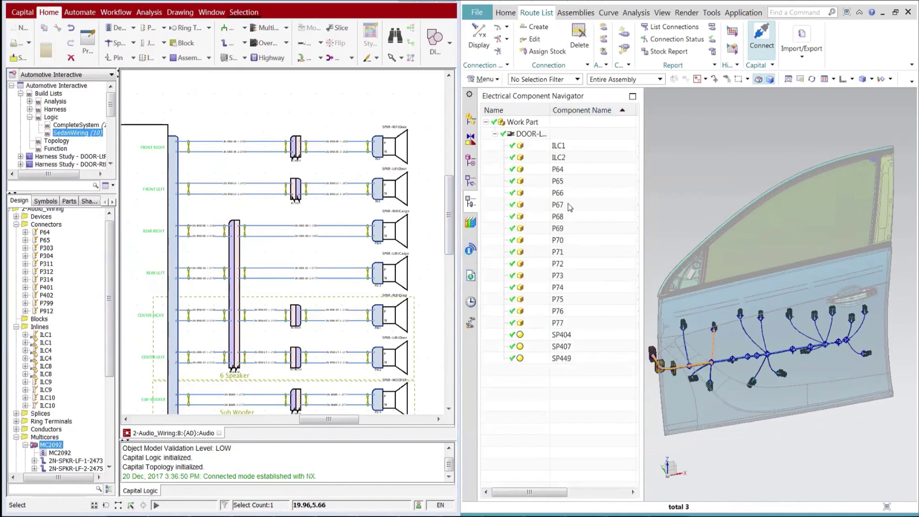
click(566, 182)
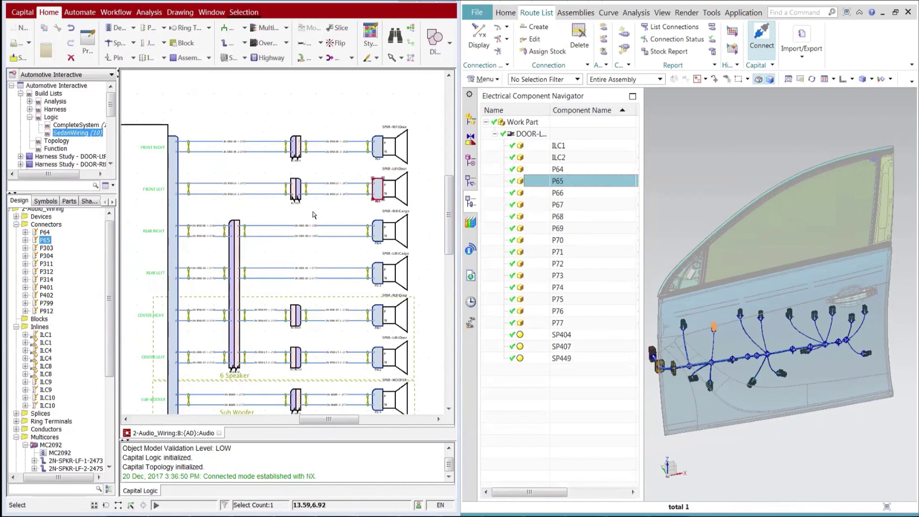
click(569, 147)
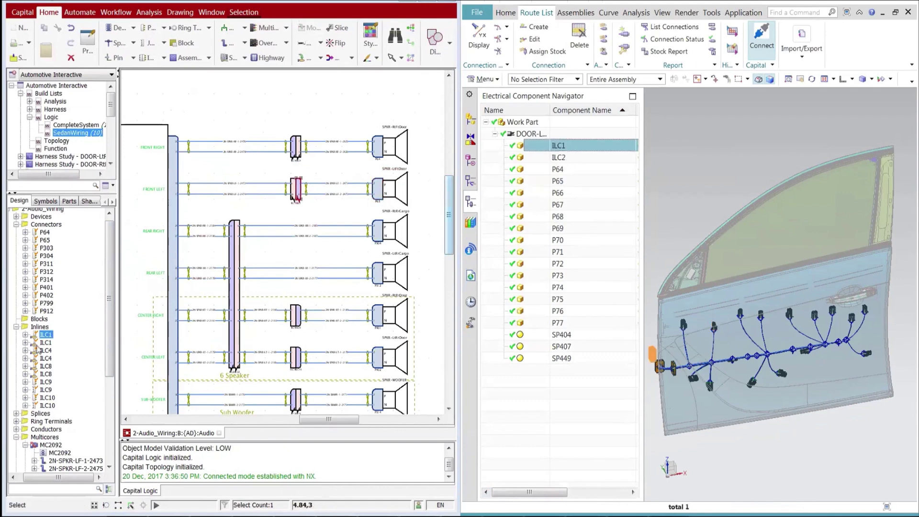
- Clear the schematic selection and disconnect Capital Logic from NX
click(306, 208)
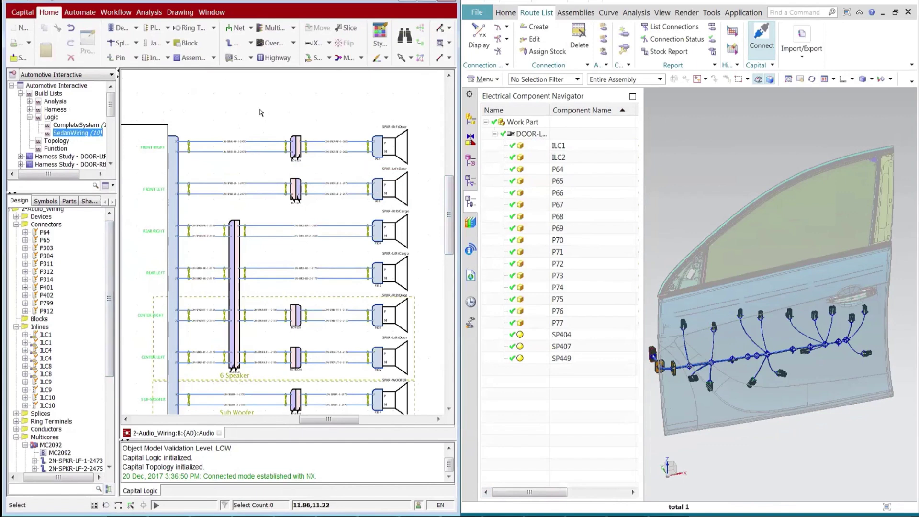
click(115, 12)
click(299, 46)
- Examine the Wire Length attribute in the properties of conductor 2N-SPKR-LF-1-2473 in the front-left speaker circuit
scroll(338, 176, up, 2)
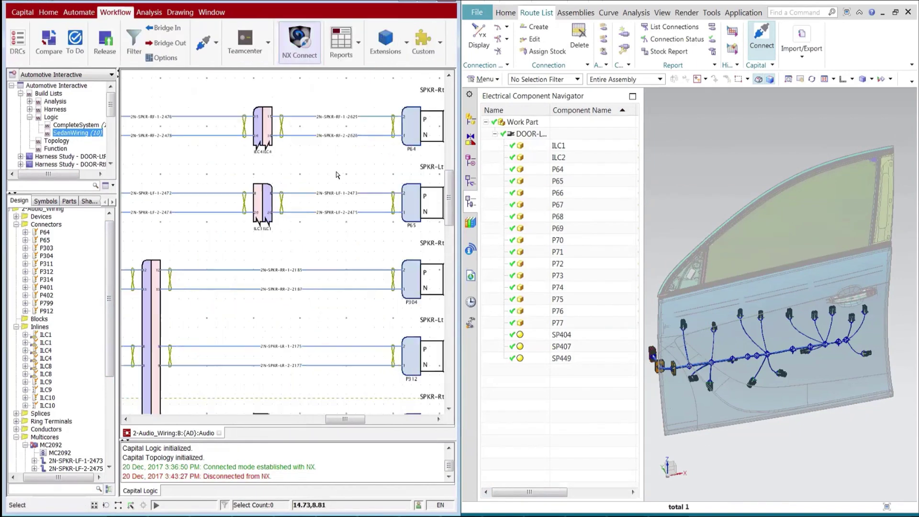
right_click(297, 193)
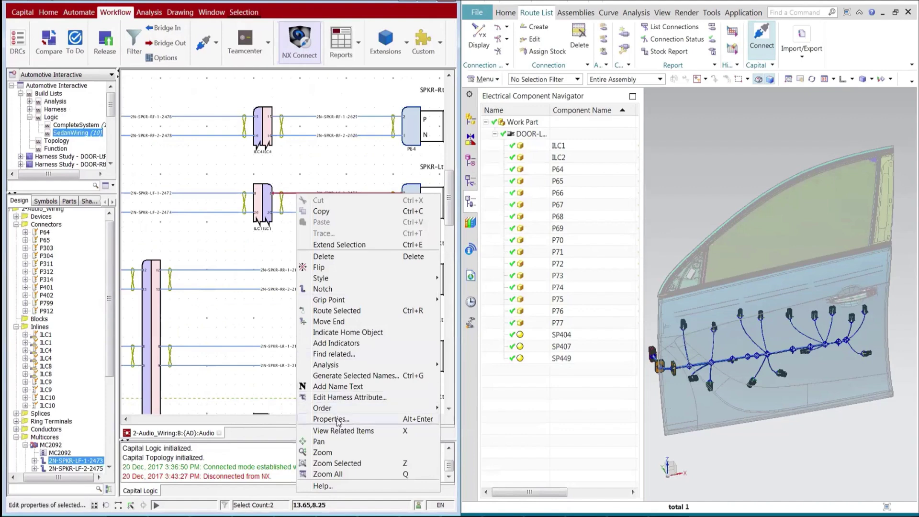
click(335, 419)
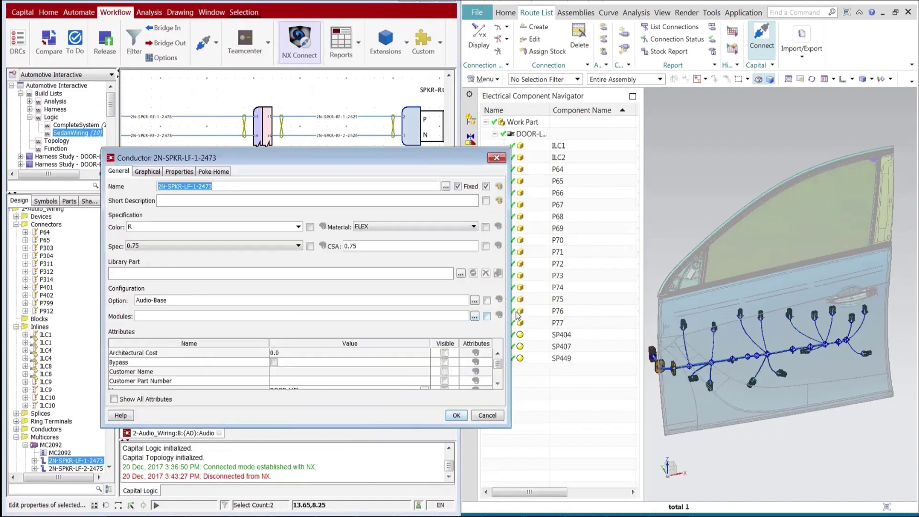
scroll(499, 383, down, 3)
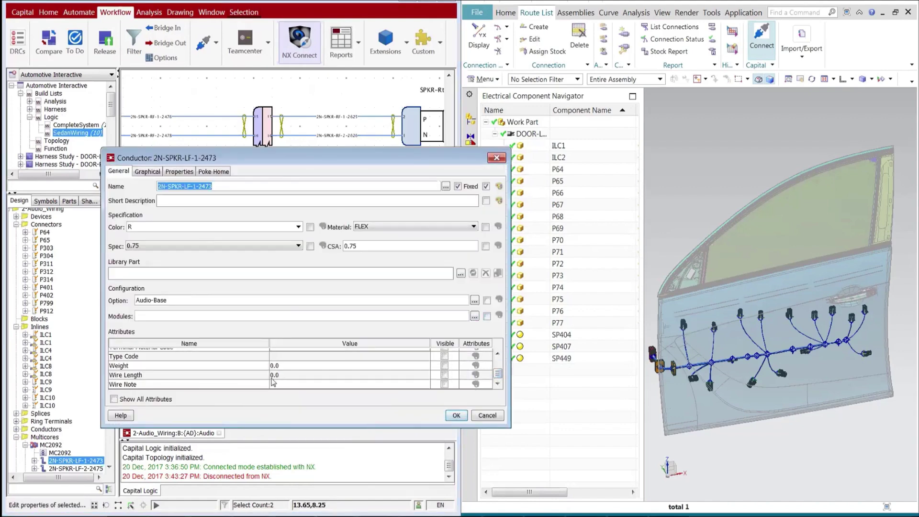
click(457, 416)
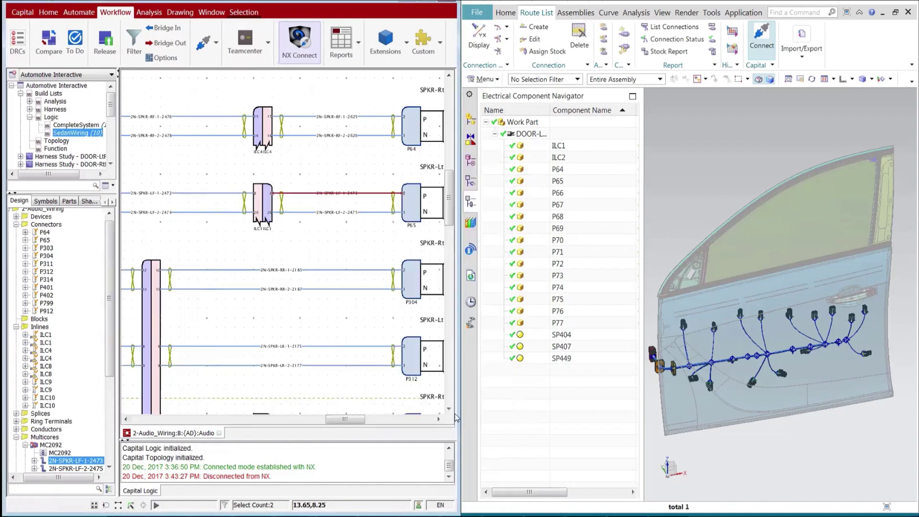
- Reconnect Capital Logic to NX and examine the length of wire 2N-SPKR-LF-1-2473 in the NX electrical connection list
click(471, 181)
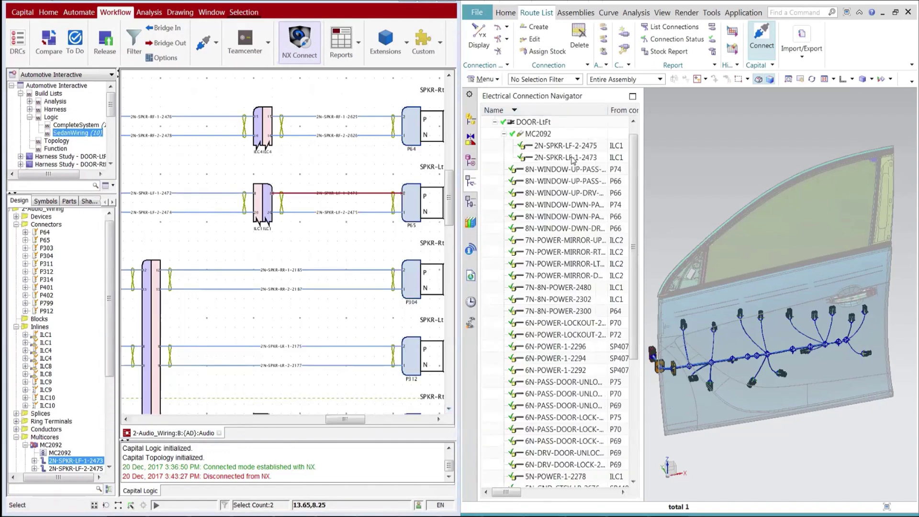
click(573, 158)
click(299, 43)
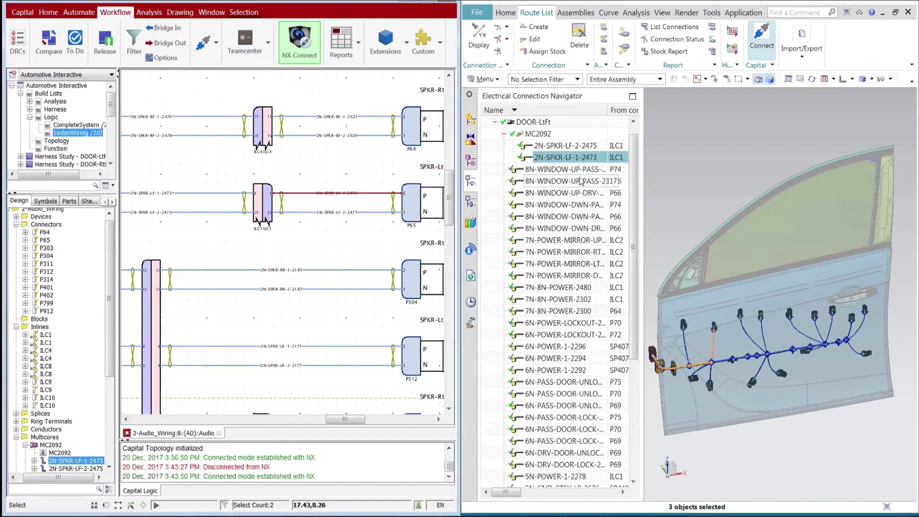
drag(507, 493, 566, 495)
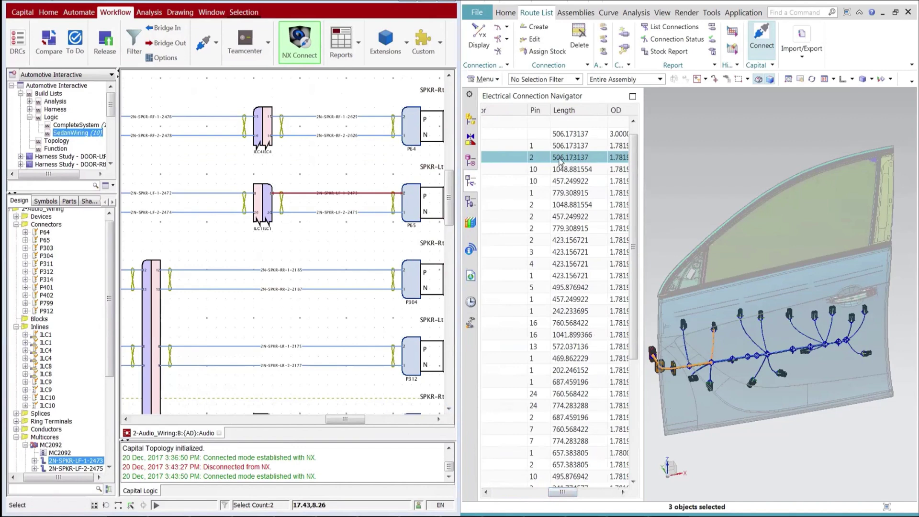
- Bridge the NX wiring data into the SedanWiring logic build list and save the designs from the import report
click(166, 29)
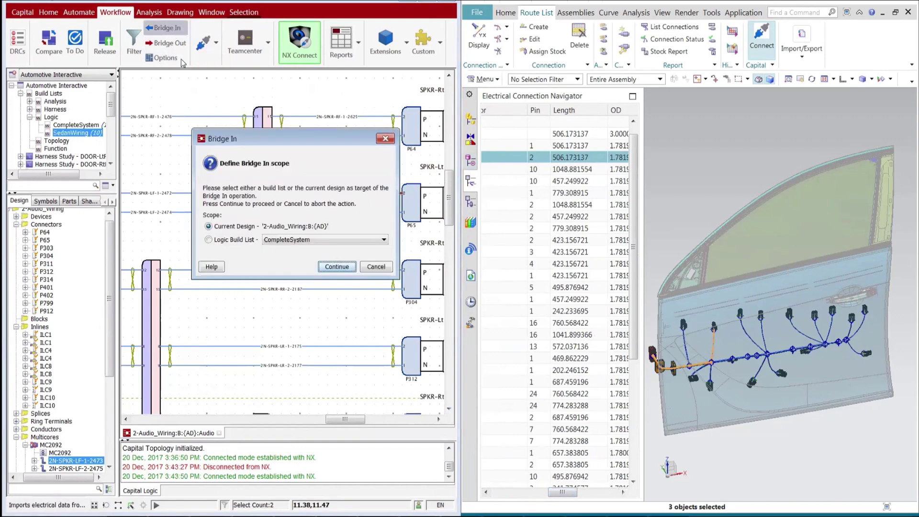
click(233, 241)
click(308, 240)
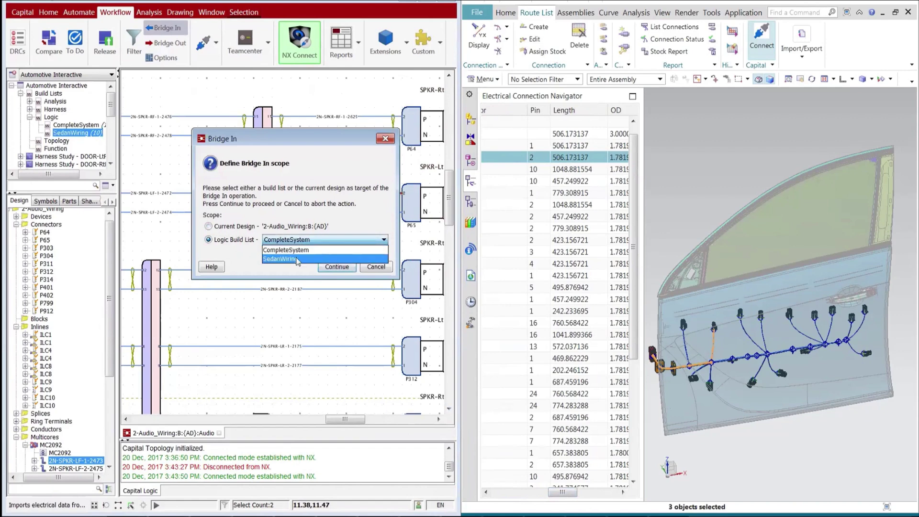
click(292, 258)
click(337, 267)
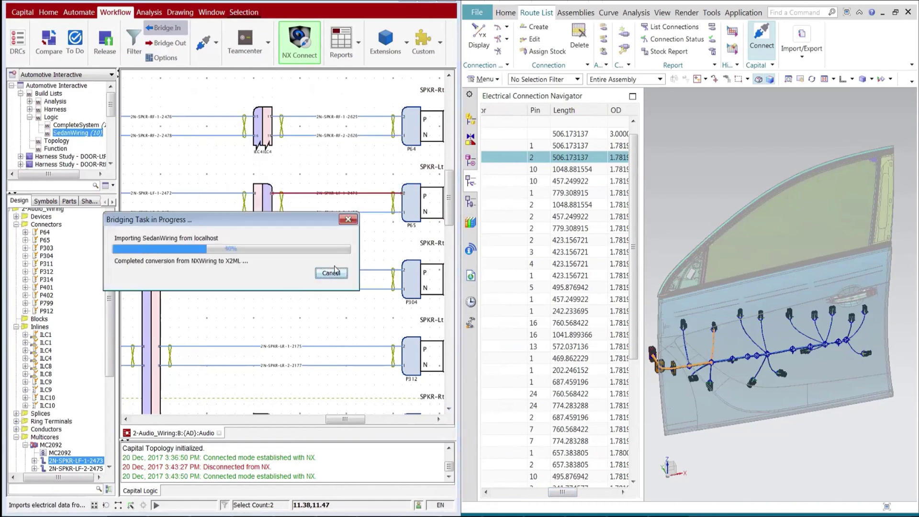
click(161, 357)
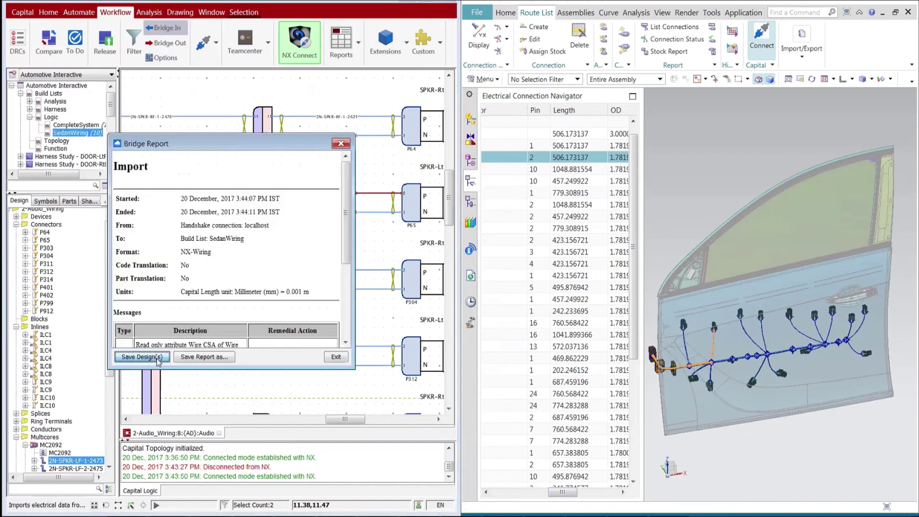
click(336, 356)
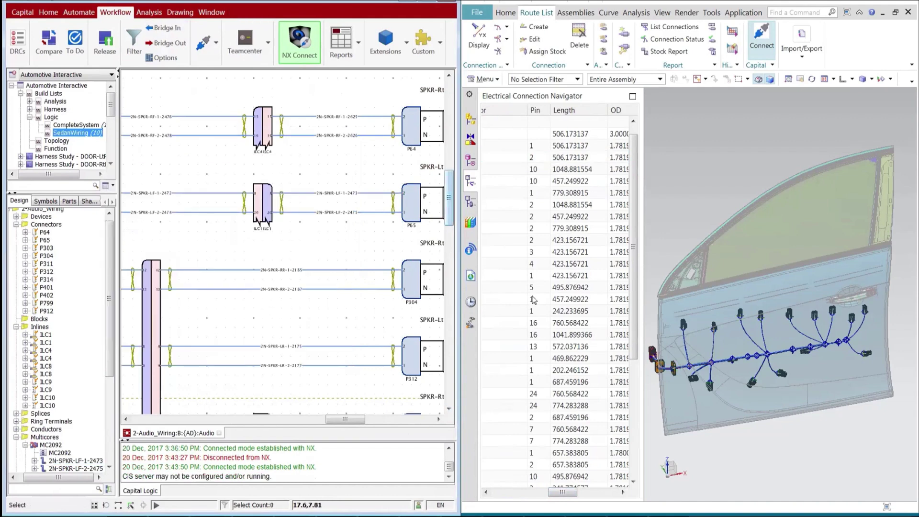
- Compare the Wire Length attribute of conductor 2N-SPKR-LF-1-2473 with its length in the NX connection list
click(570, 158)
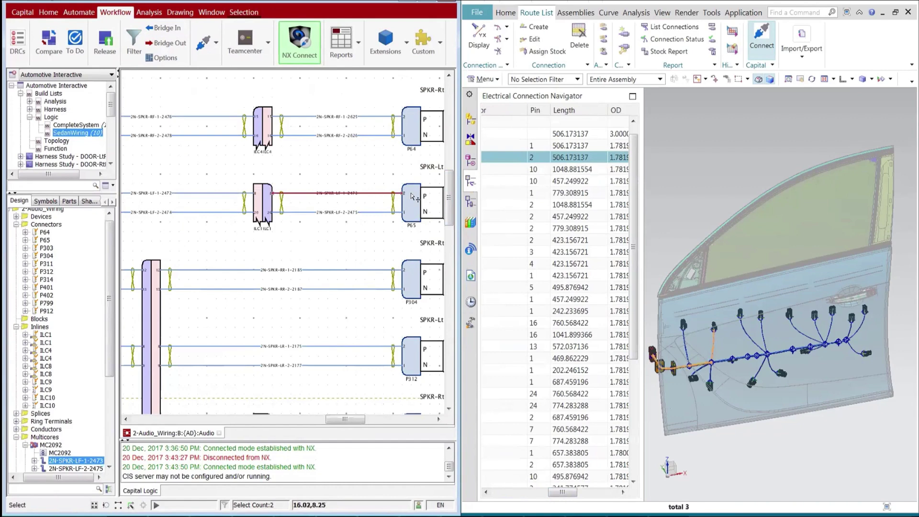
right_click(369, 193)
click(405, 420)
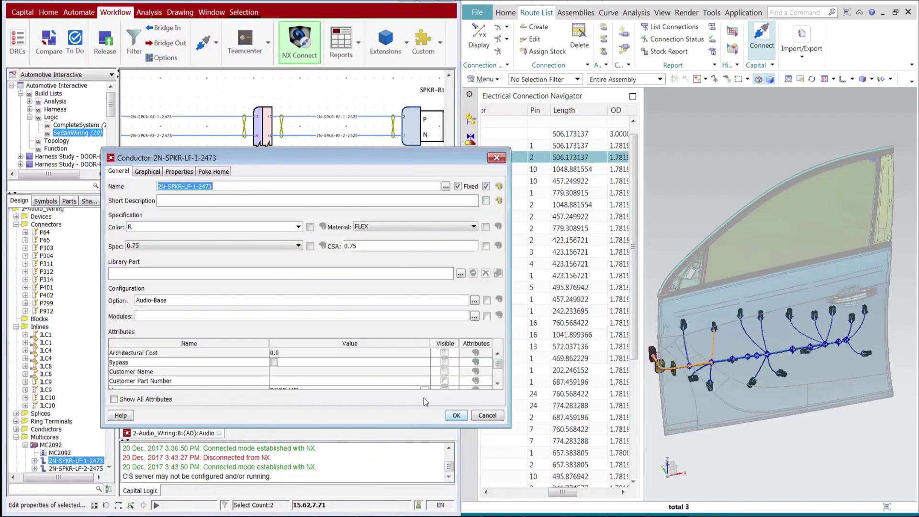
scroll(498, 385, down, 3)
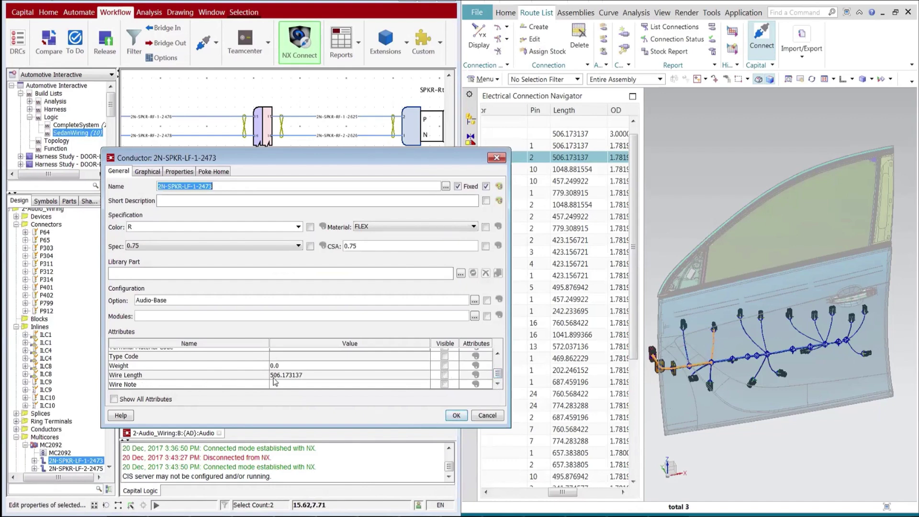
drag(370, 161, 325, 121)
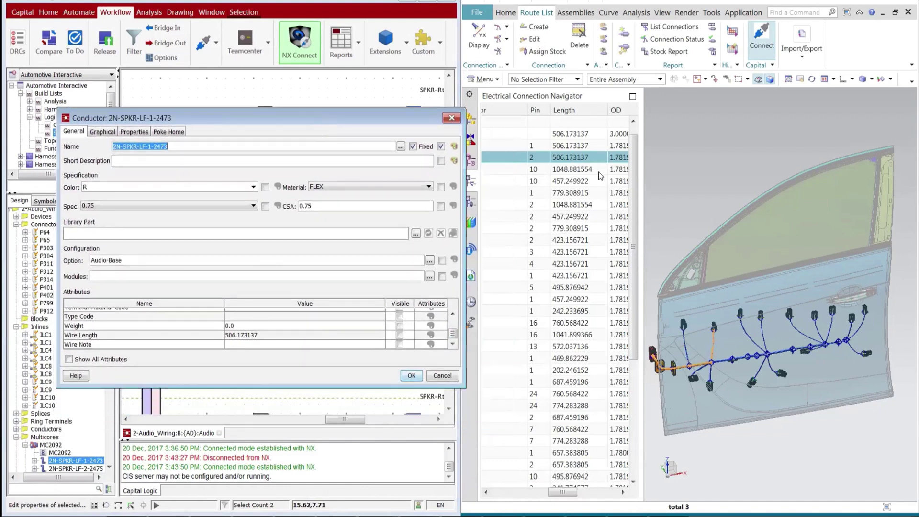
click(441, 376)
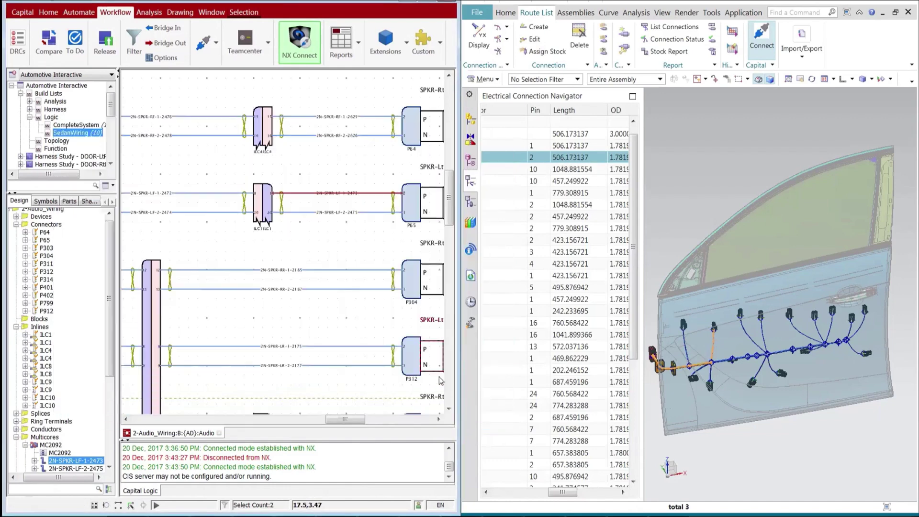
- Clear the conductor selection in the audio schematic and disconnect Capital Logic from NX
click(359, 320)
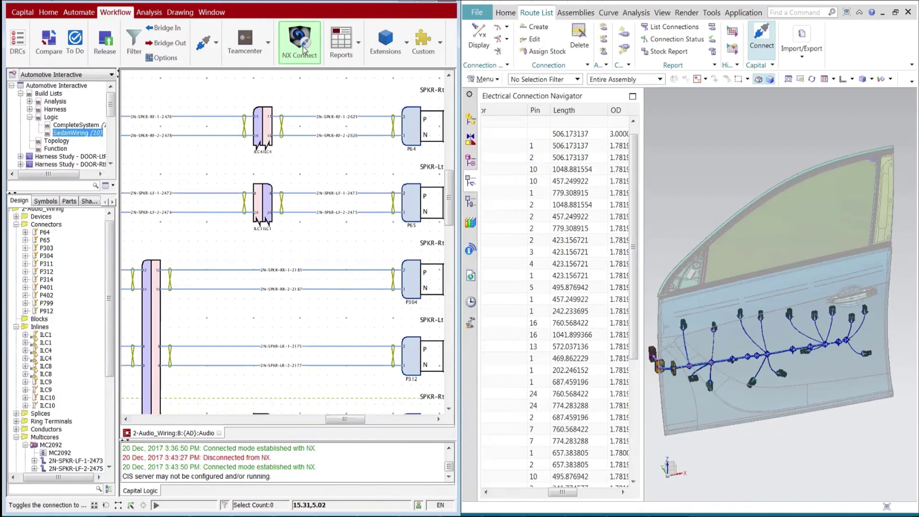
click(305, 48)
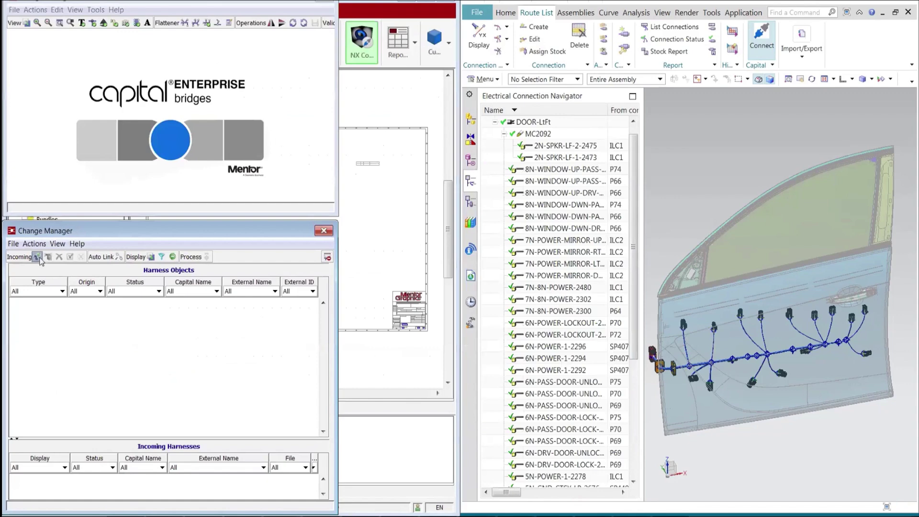
- Load the incoming DOOR-LtFt harness into the Change Manager and cross-probe connectors P65 and P64 and splice SP404 with NX
click(37, 257)
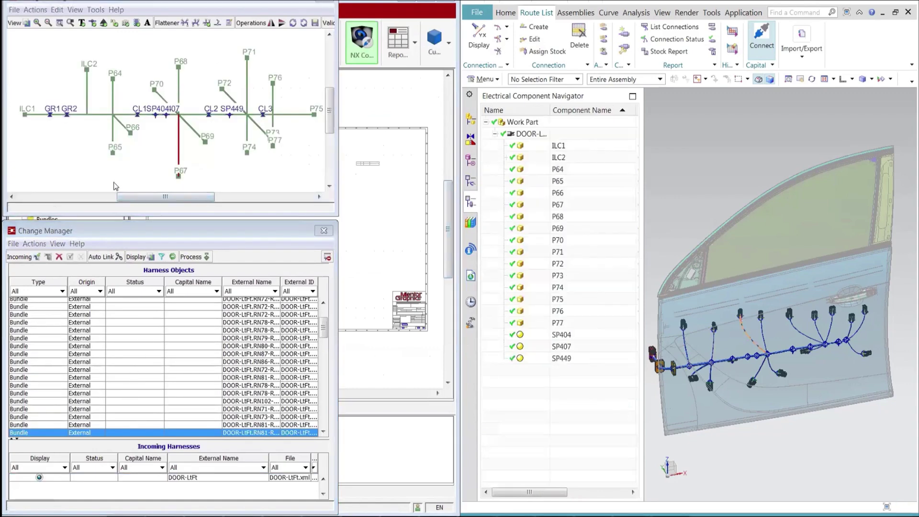
click(114, 154)
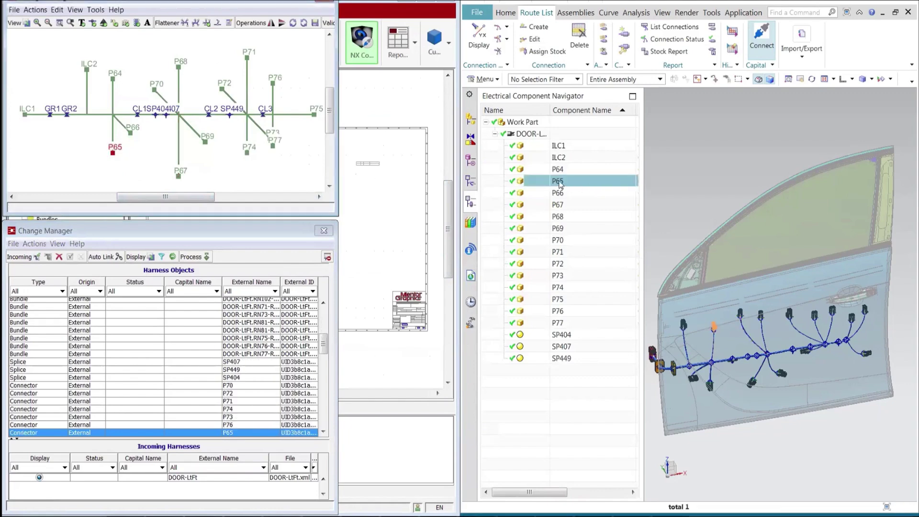
click(113, 77)
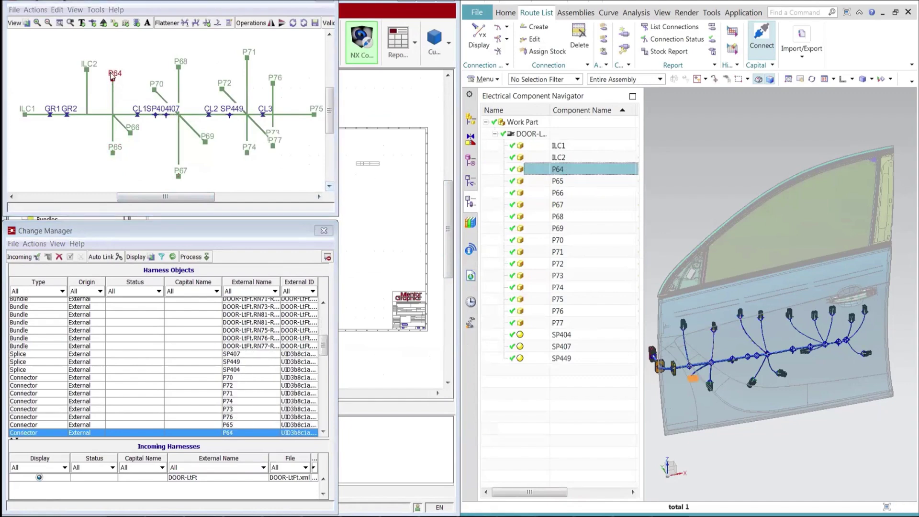
click(561, 334)
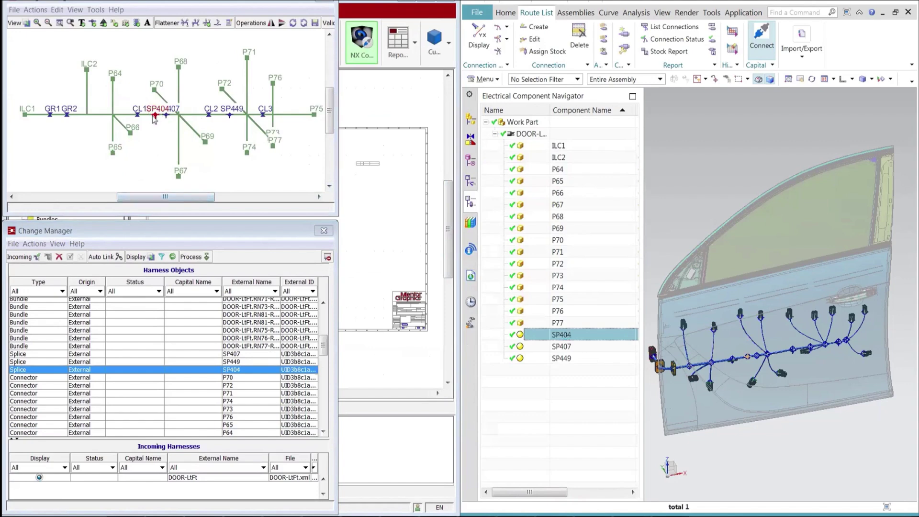
- Process the incoming harness changes into the DOOR-FL design and close the Change Manager
click(206, 257)
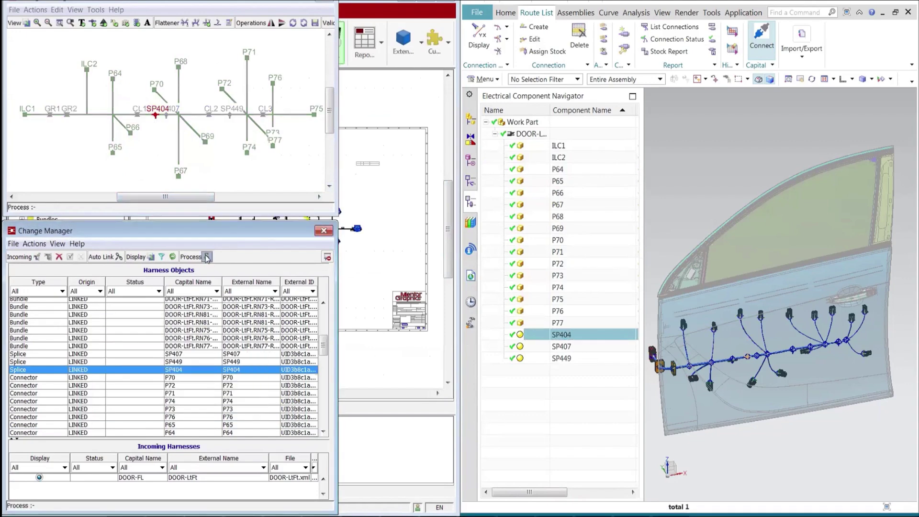
click(328, 258)
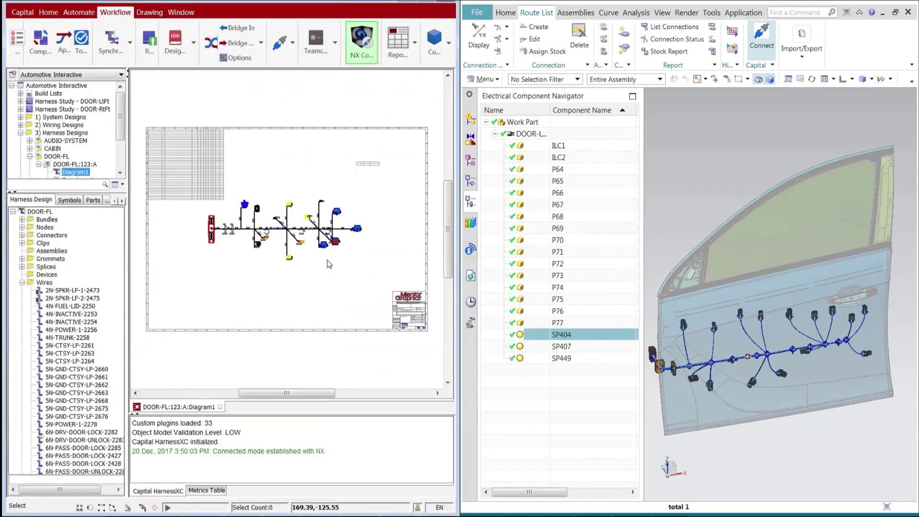
- Cross-probe wire 2N-SPKR-LF-1-2473, splice SP407, connector ILC1 and the 7N-POWER-MIRROR-UP wire between the harness diagram and NX
click(86, 295)
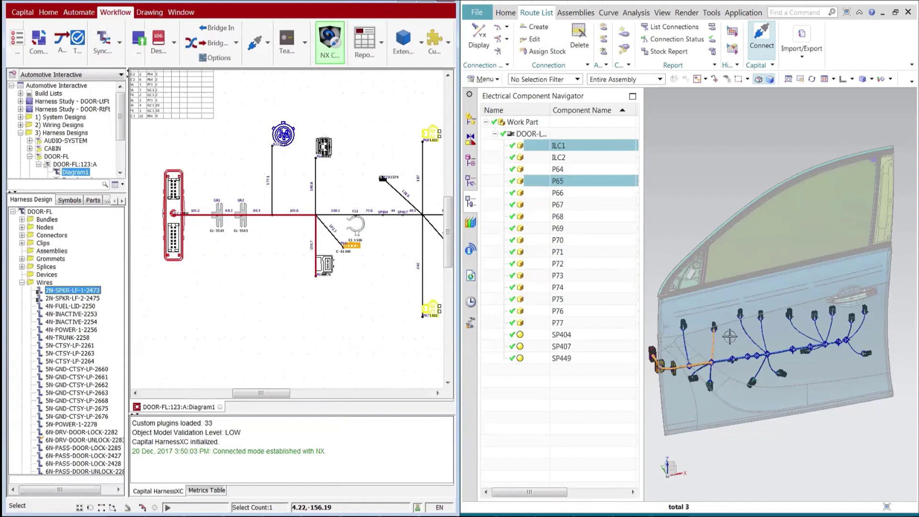
click(563, 346)
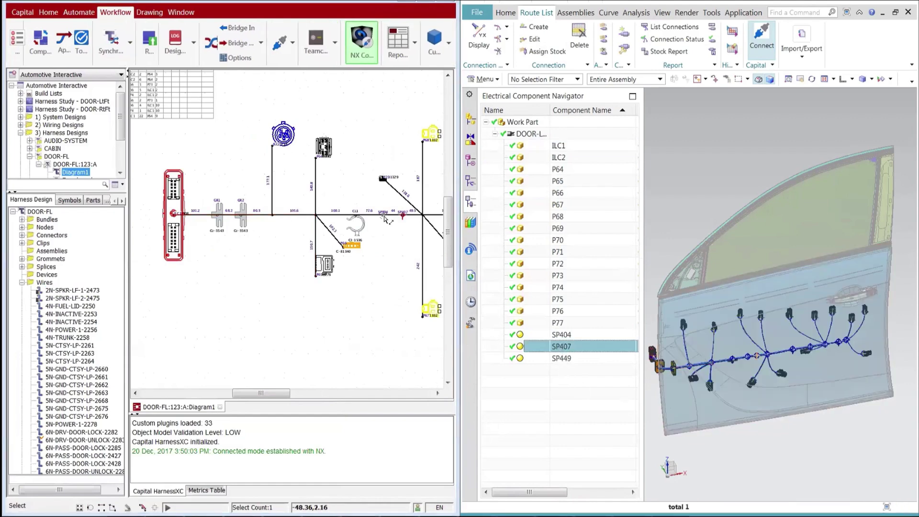
click(22, 236)
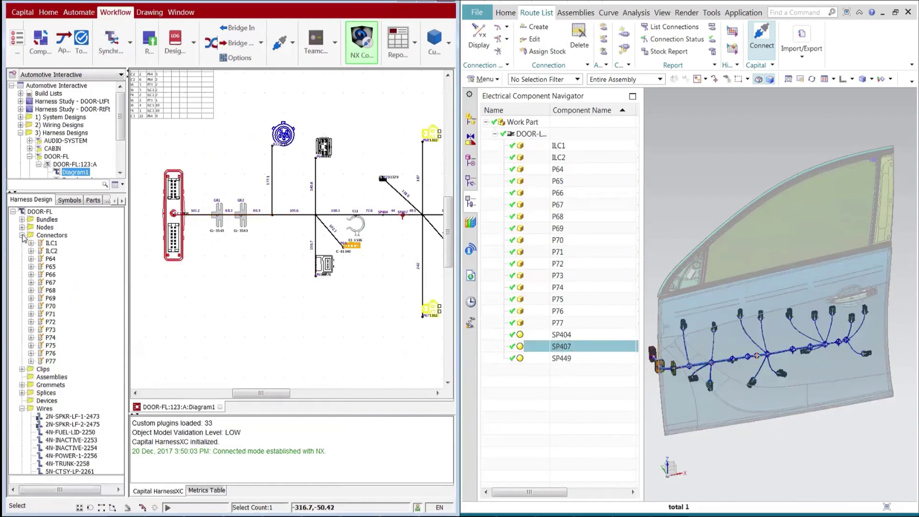
click(52, 244)
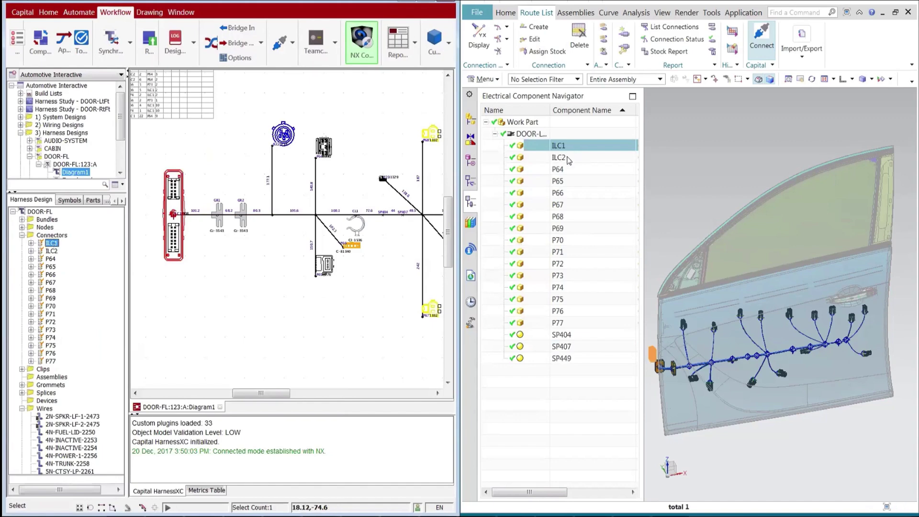
click(471, 182)
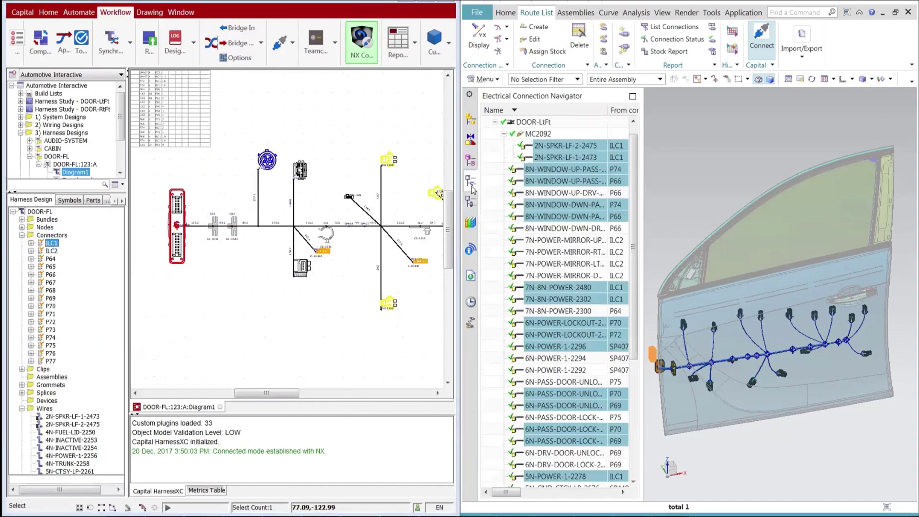
click(561, 240)
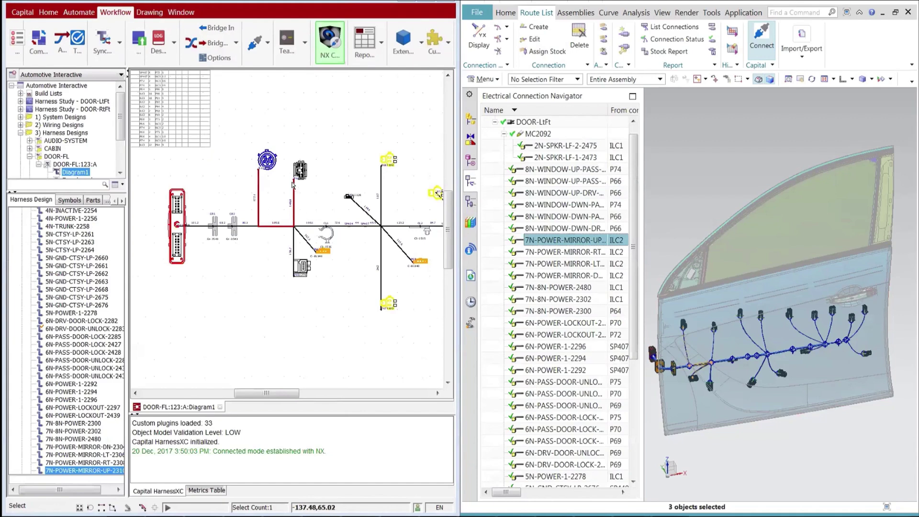
- Make DOOR-FL_Harness the displayed part in the NX door assembly
click(472, 122)
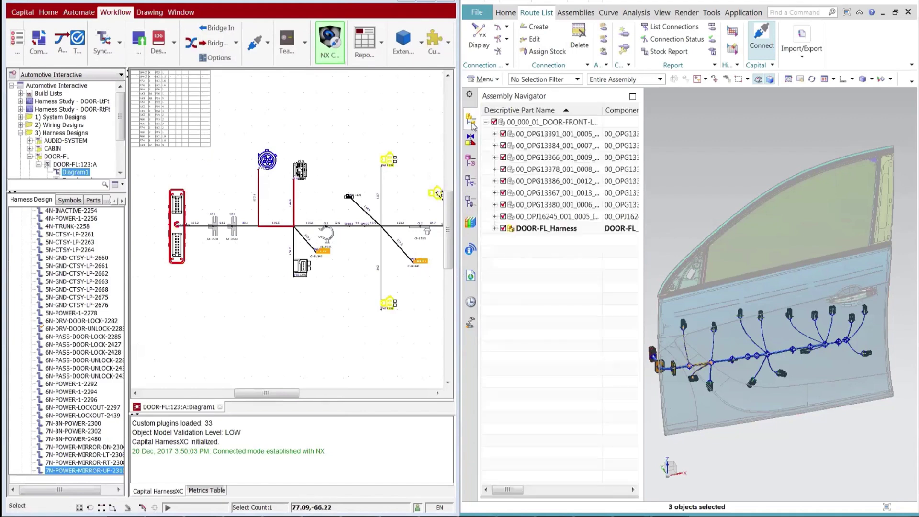
right_click(547, 233)
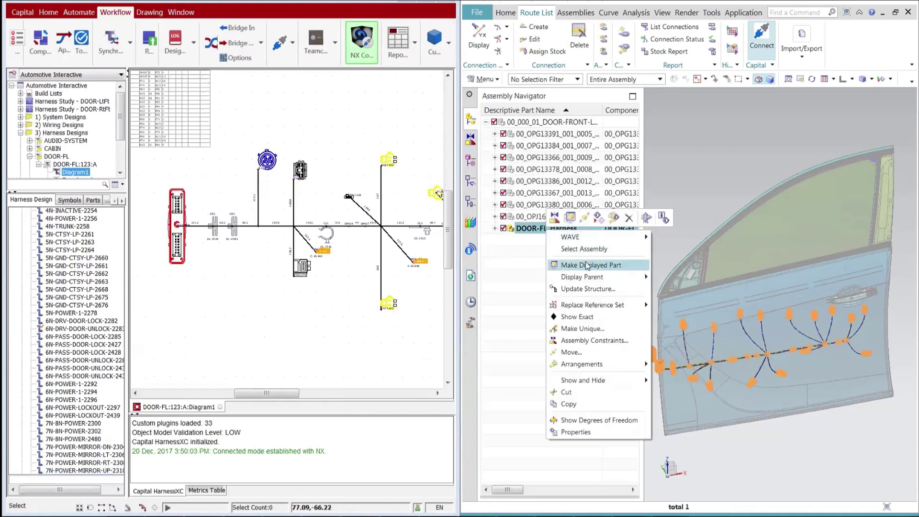
click(588, 264)
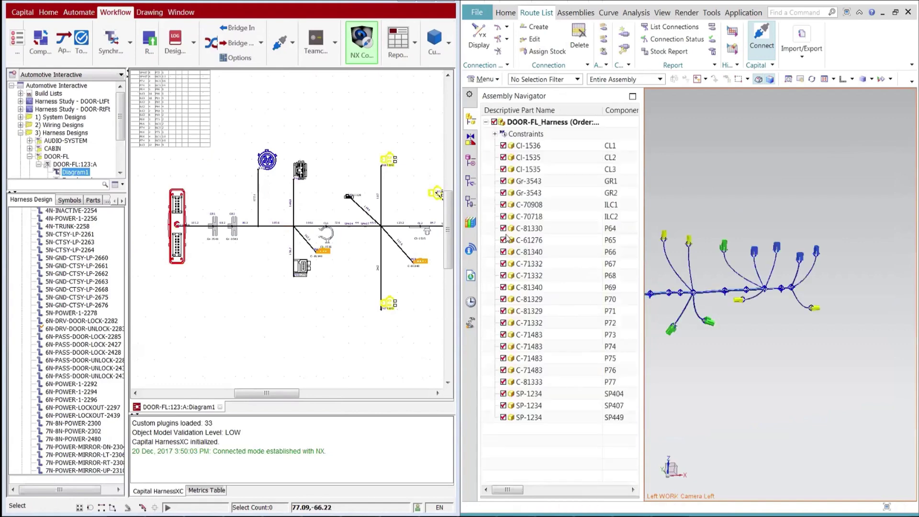
- Cross-probe connector P66, splice SP449 and clip CL1 between the DOOR-FL harness design and the isolated 3D harness
click(471, 202)
click(560, 193)
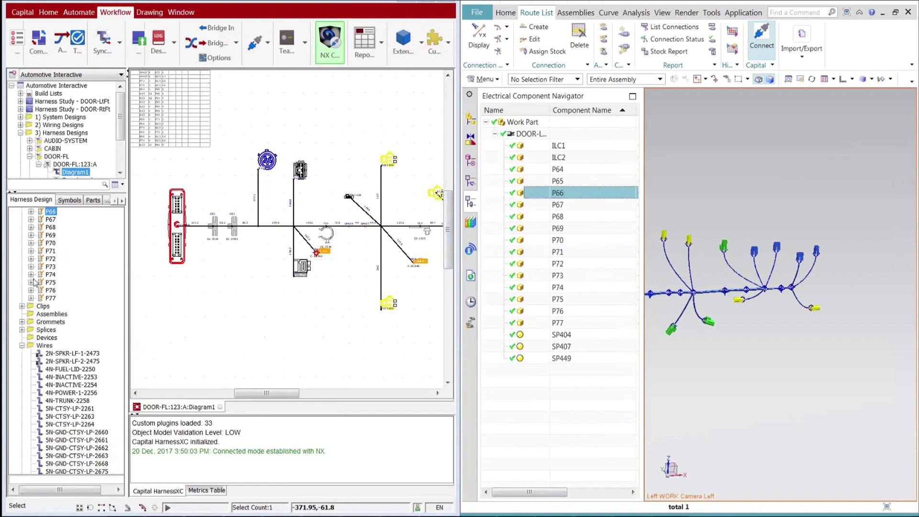
click(21, 330)
click(59, 354)
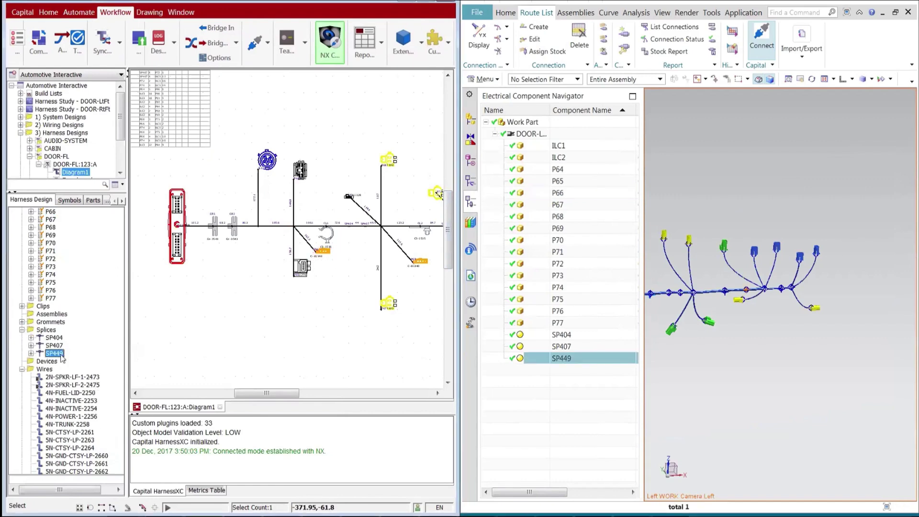
scroll(747, 311, up, 5)
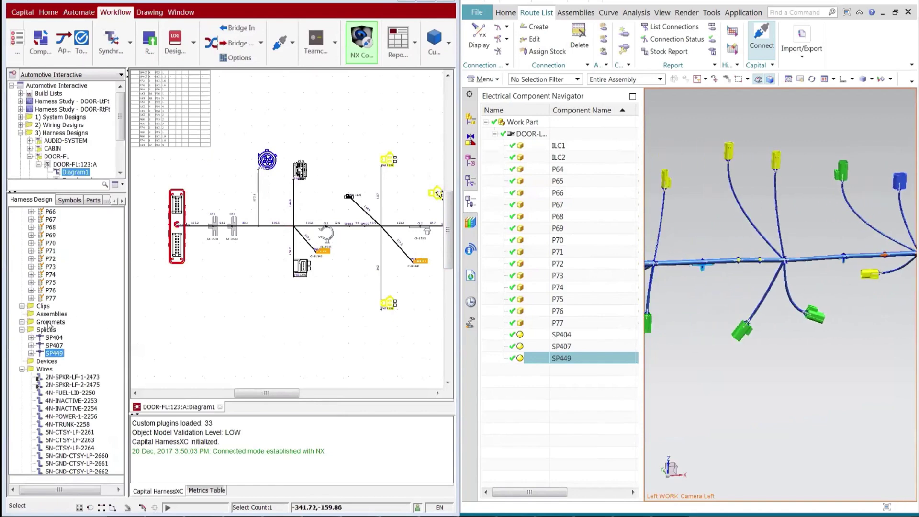
click(22, 306)
click(50, 314)
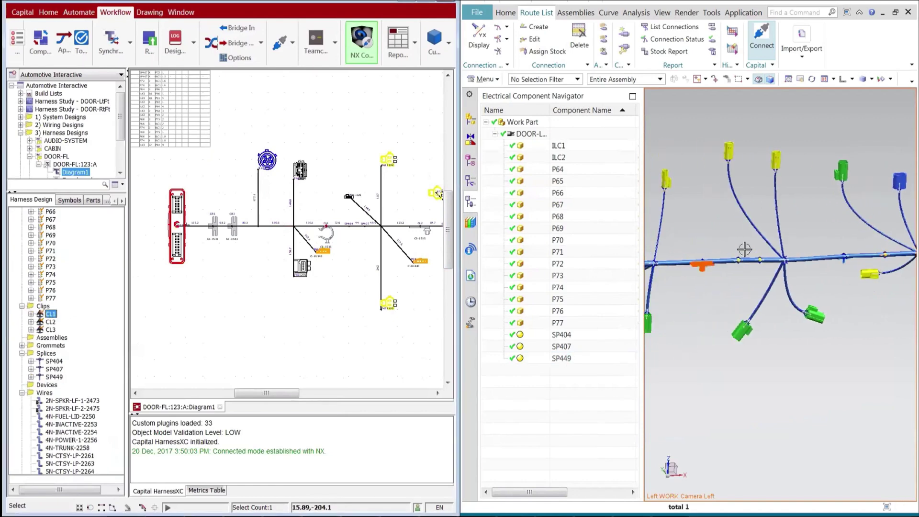
scroll(724, 318, down, 5)
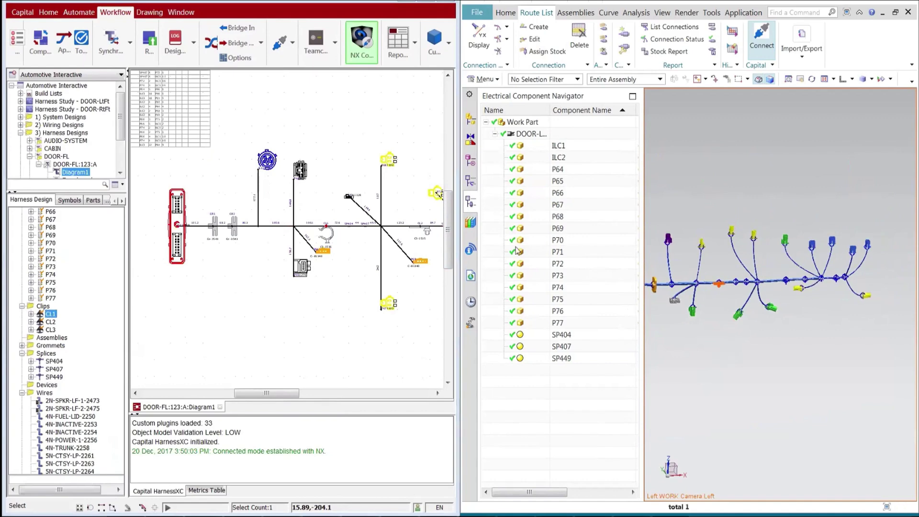
- Cross-probe wire 4N-INACTIVE-2254 and a group selection of connectors ILC2 and P64 with their branches from the harness design to NX
click(77, 433)
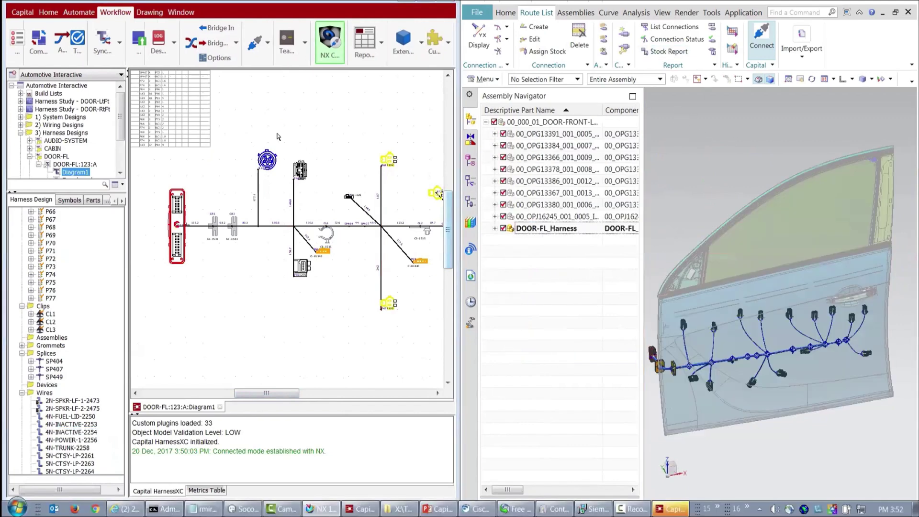
drag(236, 132, 328, 211)
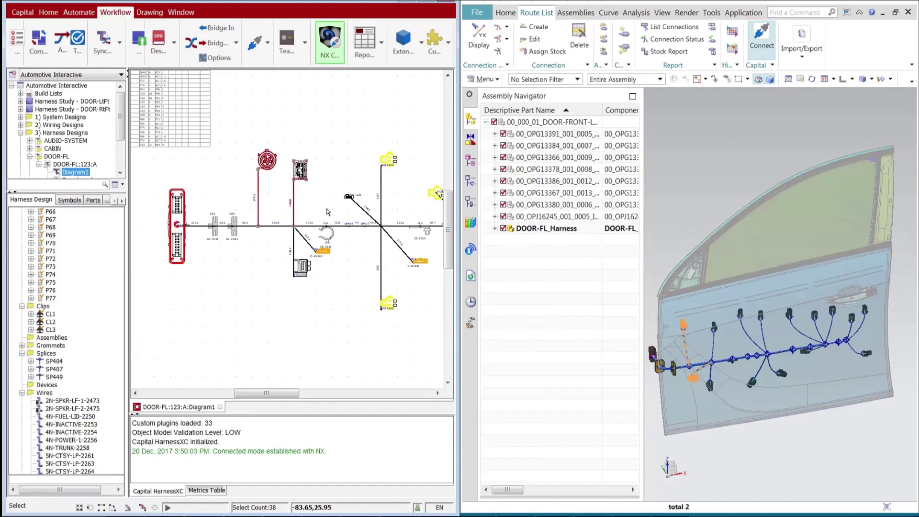